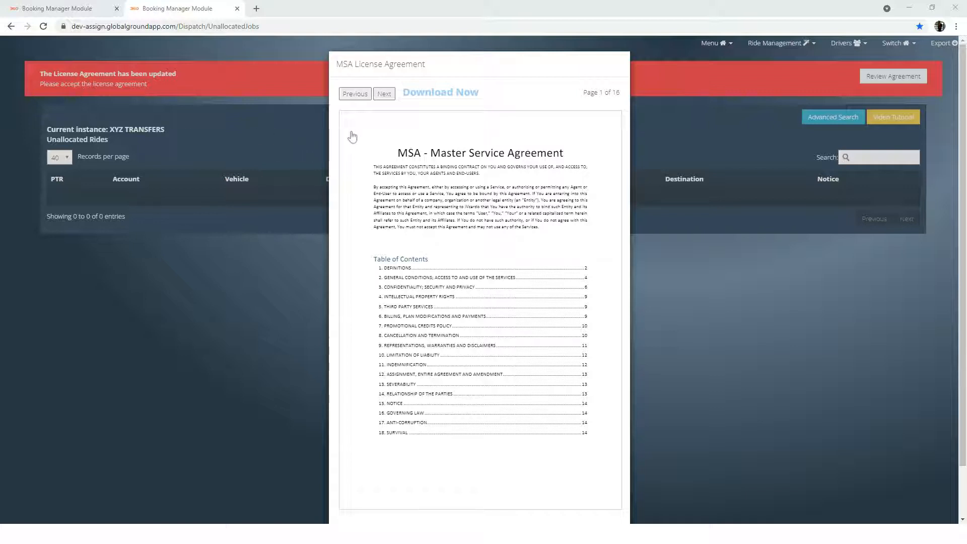
# - Page through the first four pages of the MSA License Agreement and accept it
pyautogui.click(384, 96)
pyautogui.click(384, 95)
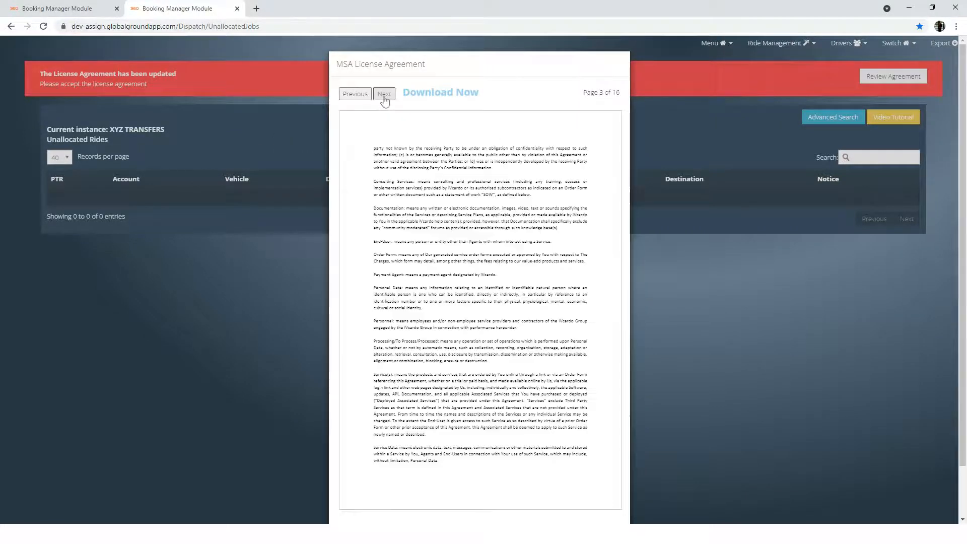
pyautogui.click(384, 96)
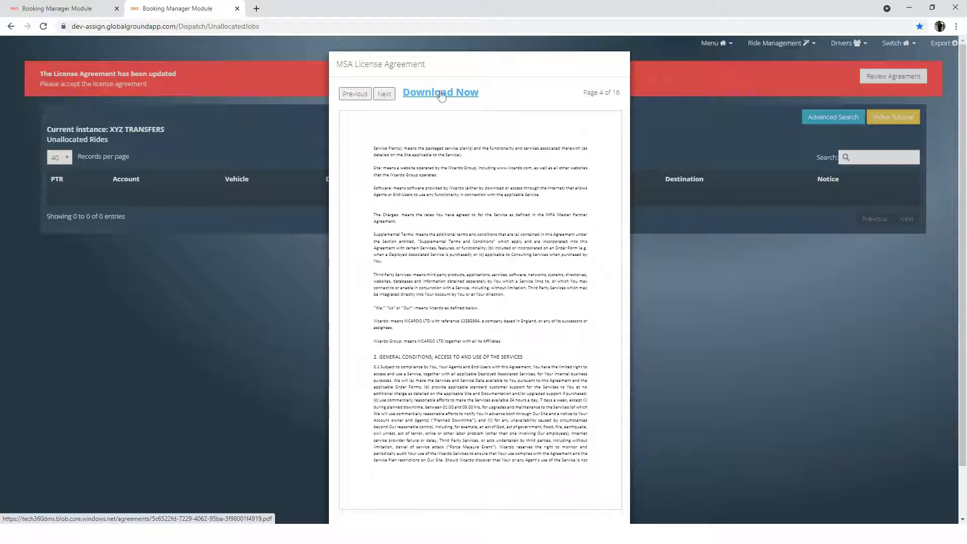
pyautogui.scroll(-2, 596, 271)
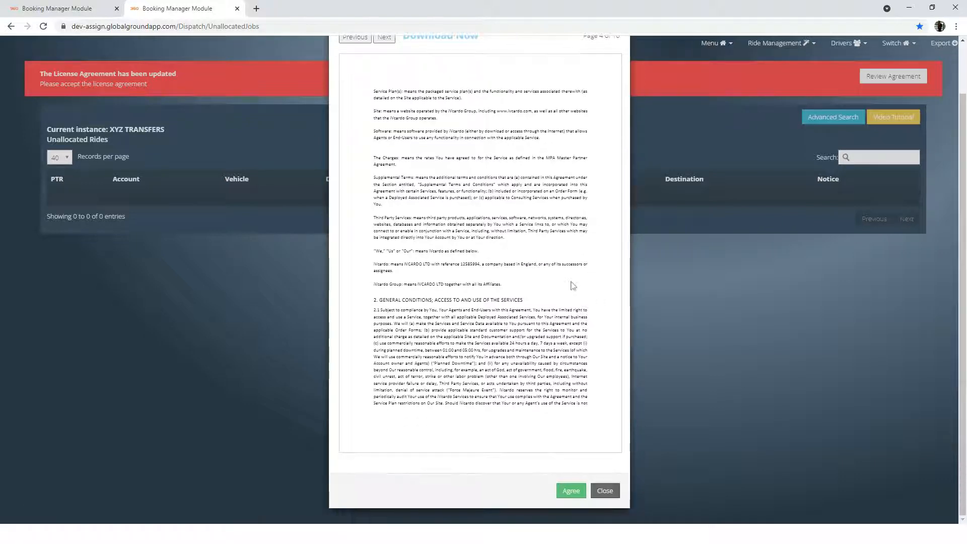
pyautogui.click(570, 495)
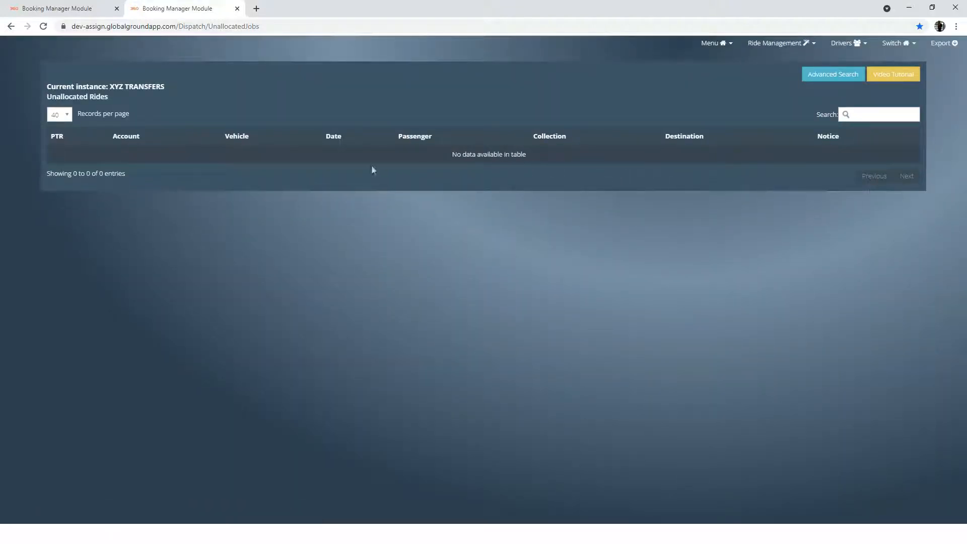
# - Go from the unallocated rides page to the Admin Dashboard
pyautogui.moveTo(61, 96); pyautogui.dragTo(524, 101)
pyautogui.click(721, 45)
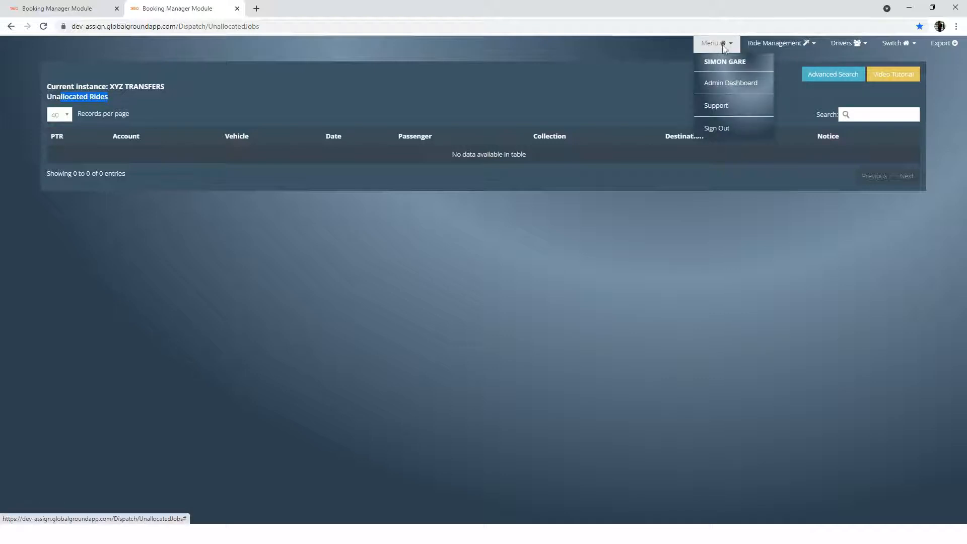
pyautogui.click(720, 85)
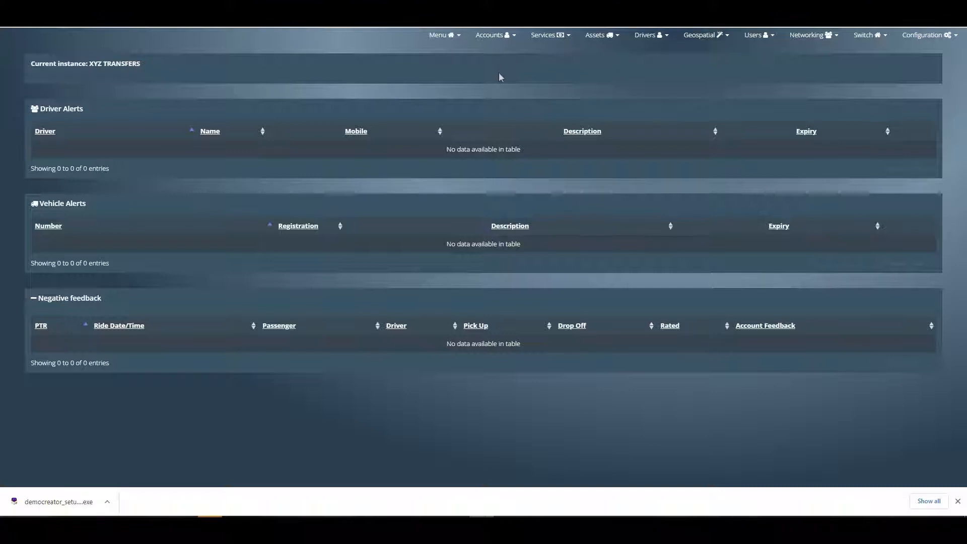
# - Choose a logo file in the company logo settings and upload it for XYZ TRANSFERS
pyautogui.click(901, 39)
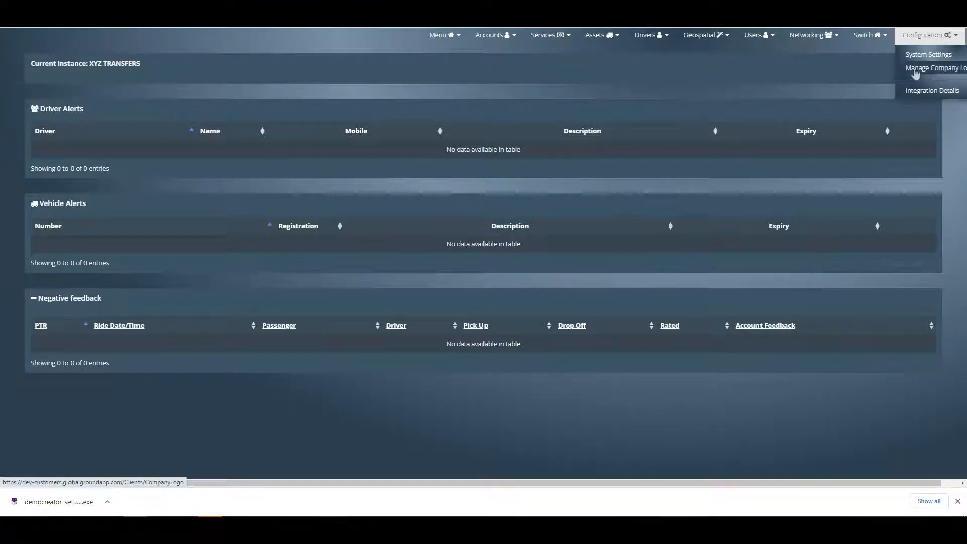
pyautogui.click(942, 68)
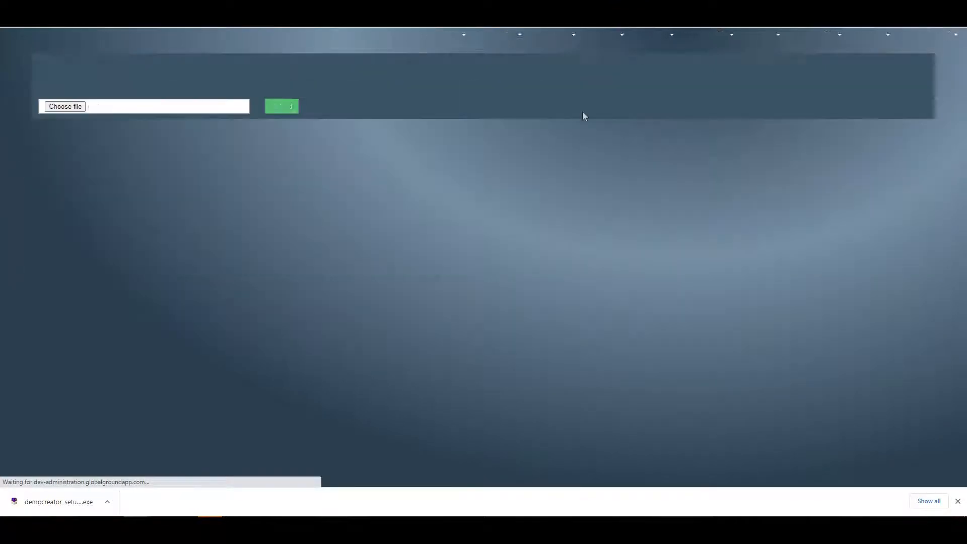
pyautogui.click(71, 109)
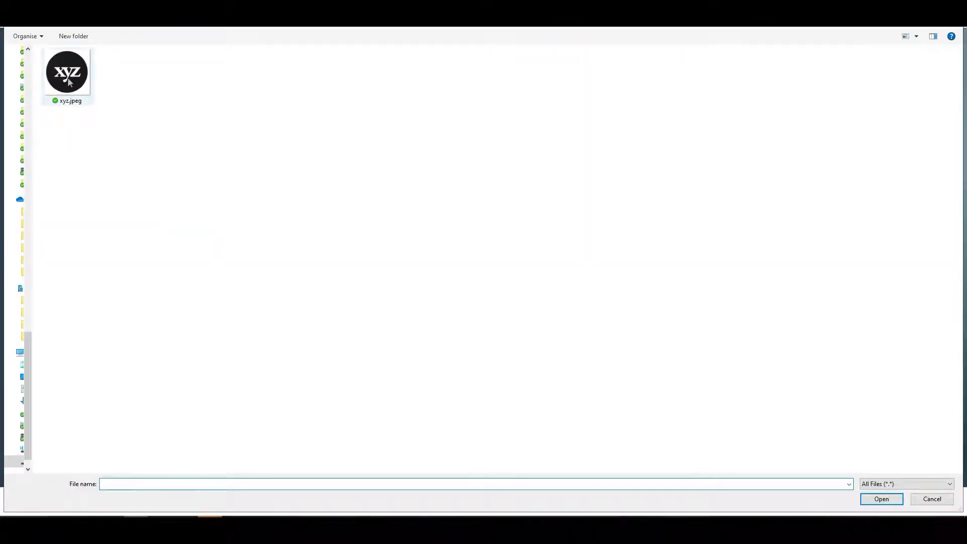
pyautogui.doubleClick(67, 78)
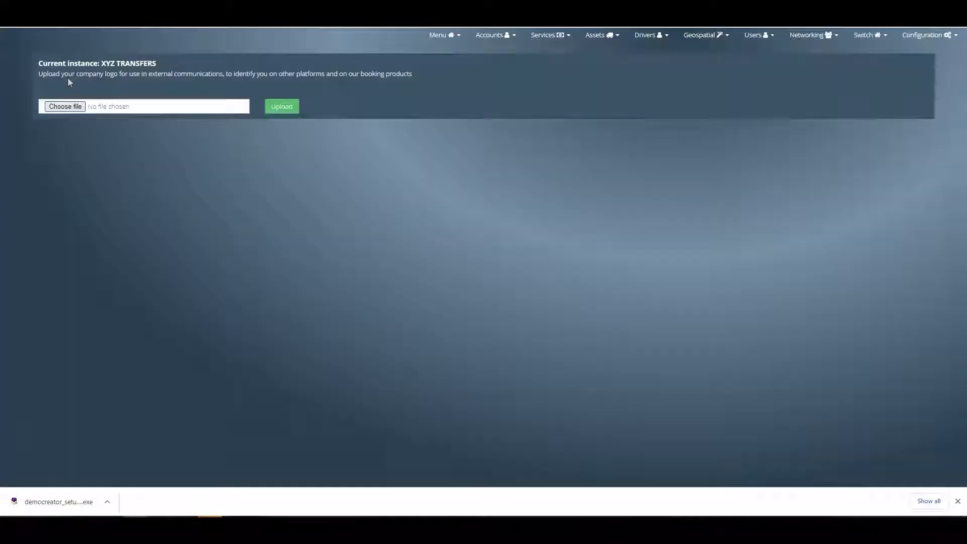
pyautogui.click(279, 106)
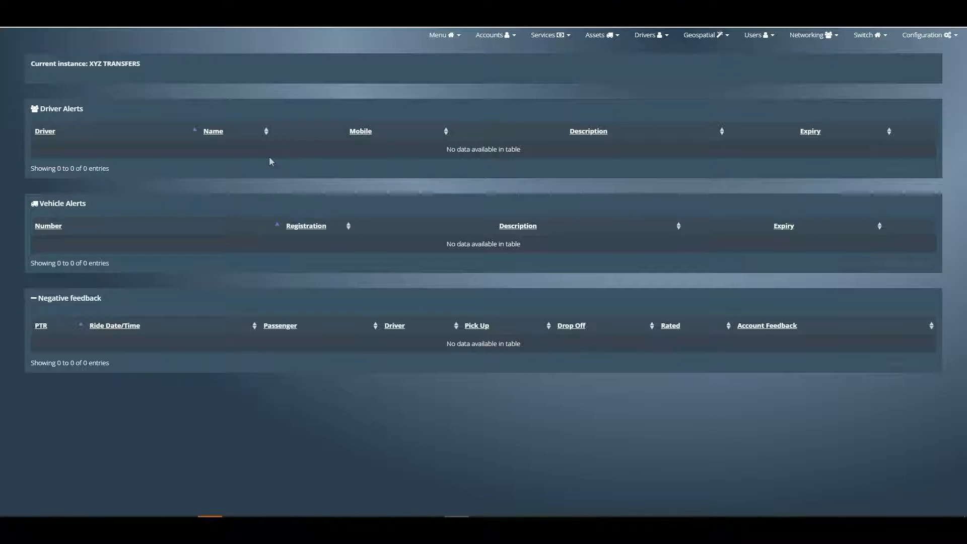
# - Start a new account with Booking.com as the company name and fill in its account number
pyautogui.click(499, 36)
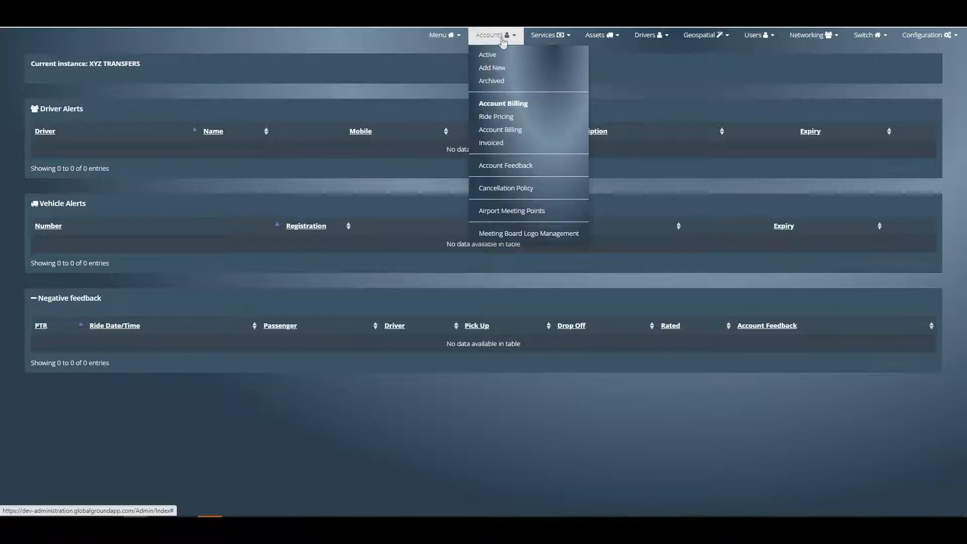
pyautogui.click(492, 69)
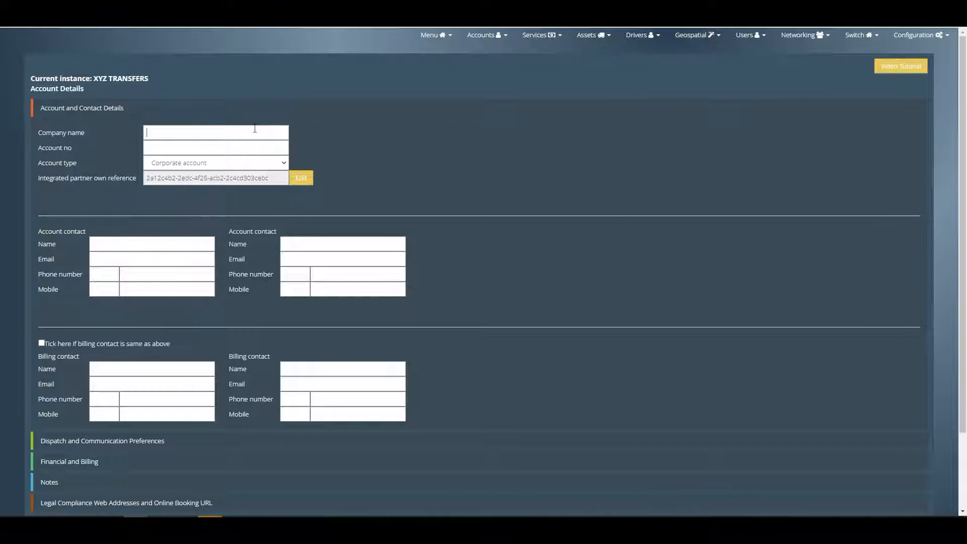
pyautogui.write('Booking.com')
pyautogui.press('Tab')
pyautogui.write('BOOK==')
pyautogui.press('BackSpace')
pyautogui.write('001')
pyautogui.moveTo(53, 178); pyautogui.dragTo(106, 177)
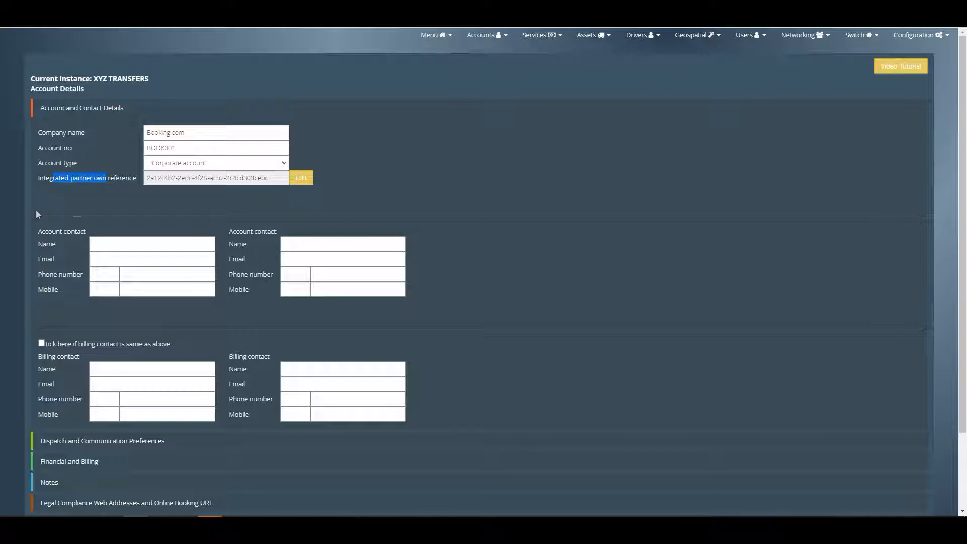
pyautogui.moveTo(33, 231); pyautogui.dragTo(85, 232)
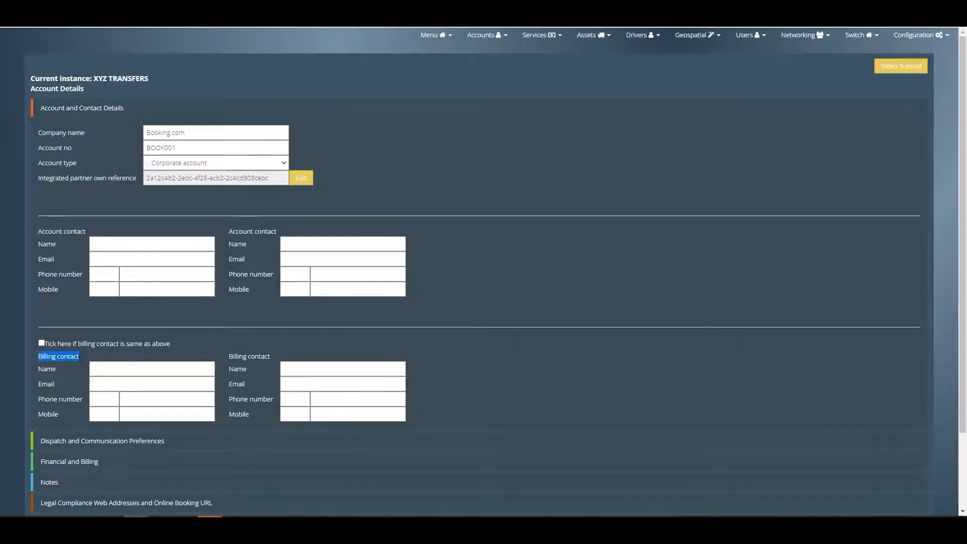
# - In the account's dispatch and communication preferences, set email booking confirmation to No and passenger vehicle emails to Enroute and Arrived
pyautogui.scroll(-2, 86, 363)
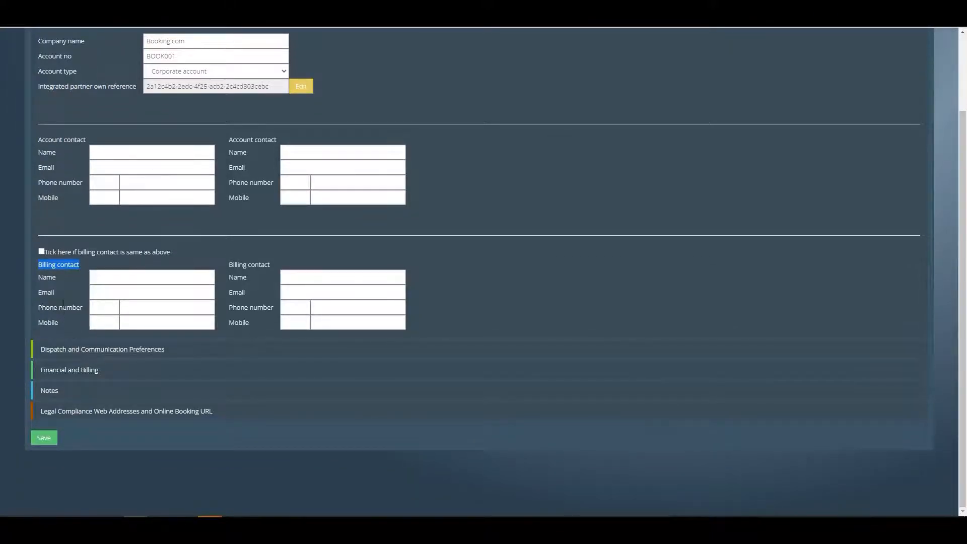
pyautogui.click(60, 350)
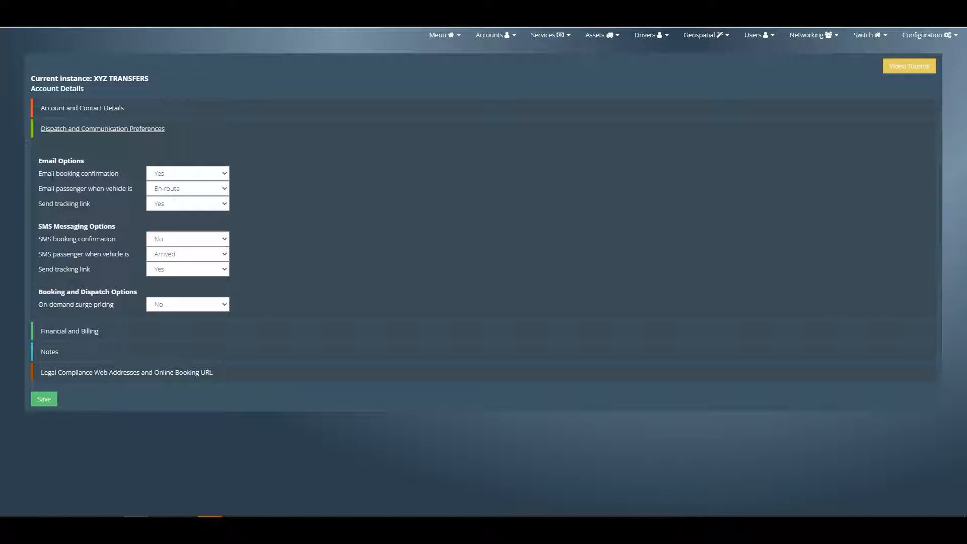
pyautogui.moveTo(43, 175); pyautogui.dragTo(108, 176)
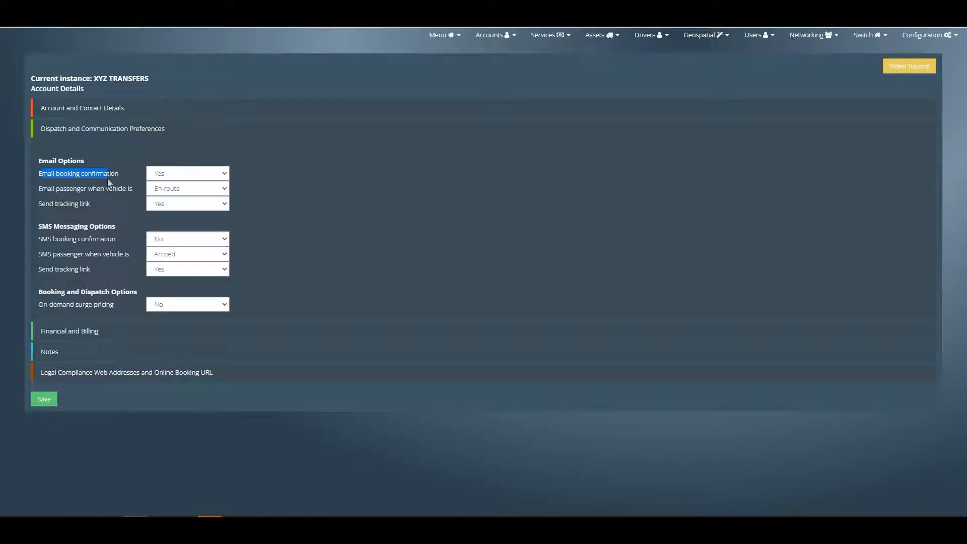
pyautogui.click(166, 174)
pyautogui.click(160, 196)
pyautogui.moveTo(42, 189); pyautogui.dragTo(123, 189)
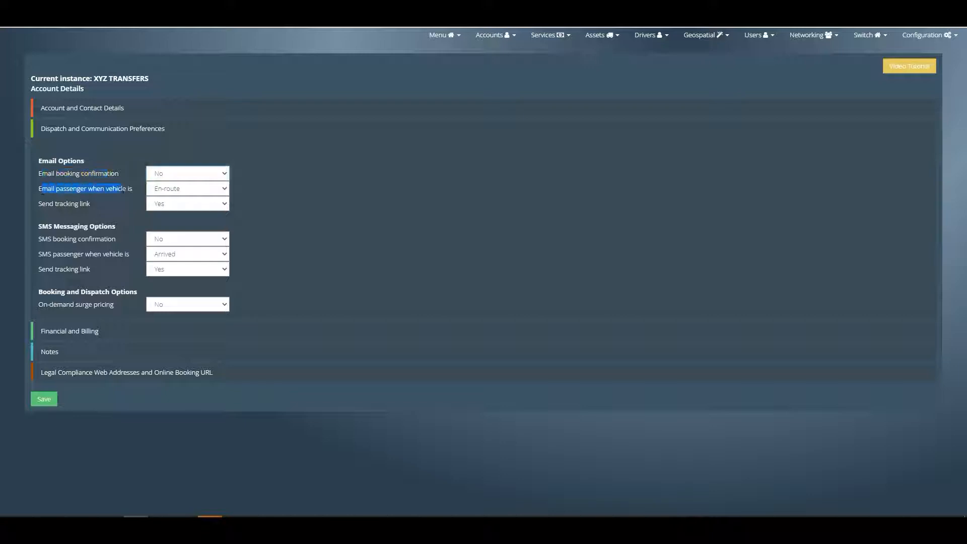
pyautogui.click(173, 191)
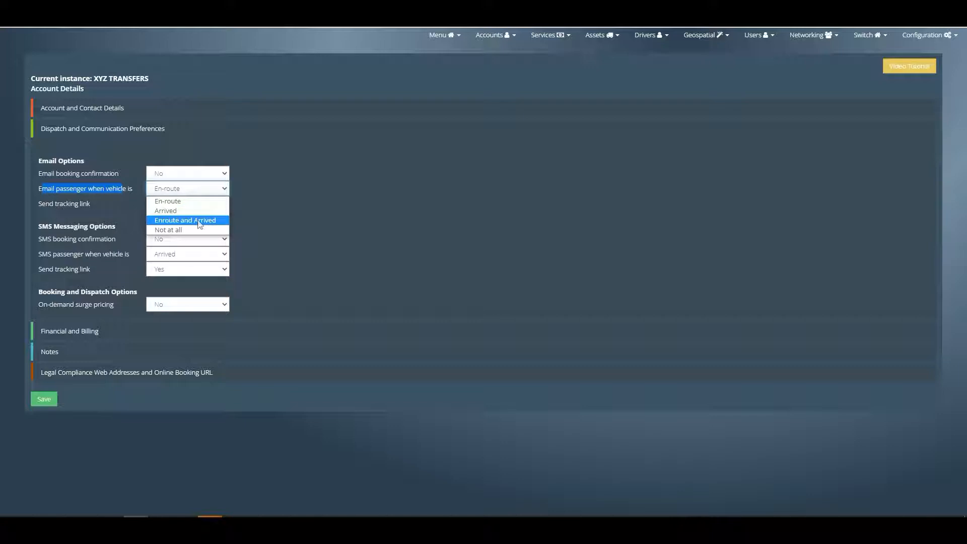
pyautogui.click(200, 223)
pyautogui.moveTo(41, 204); pyautogui.dragTo(89, 203)
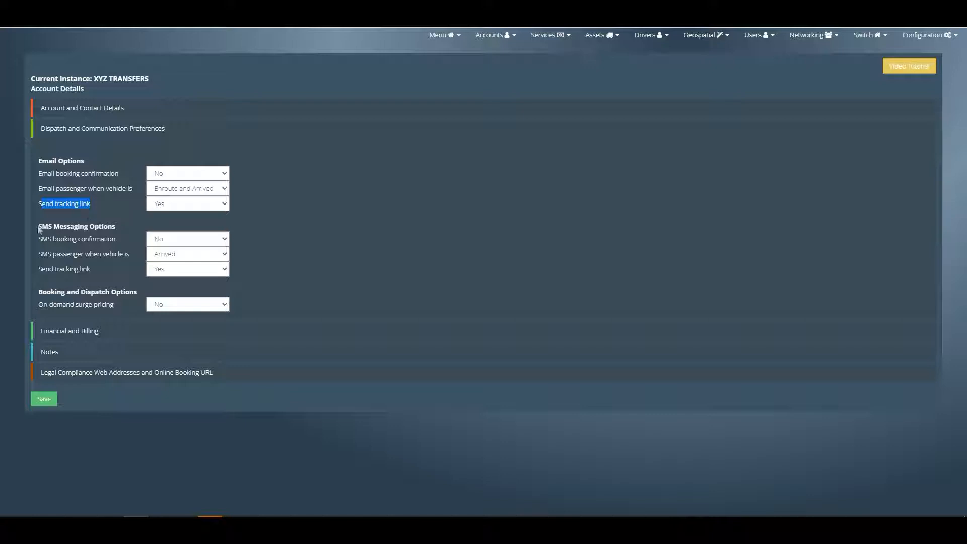
# - Set the SMS passenger notification for vehicle status to Enroute and Arrived
pyautogui.moveTo(38, 226); pyautogui.dragTo(115, 227)
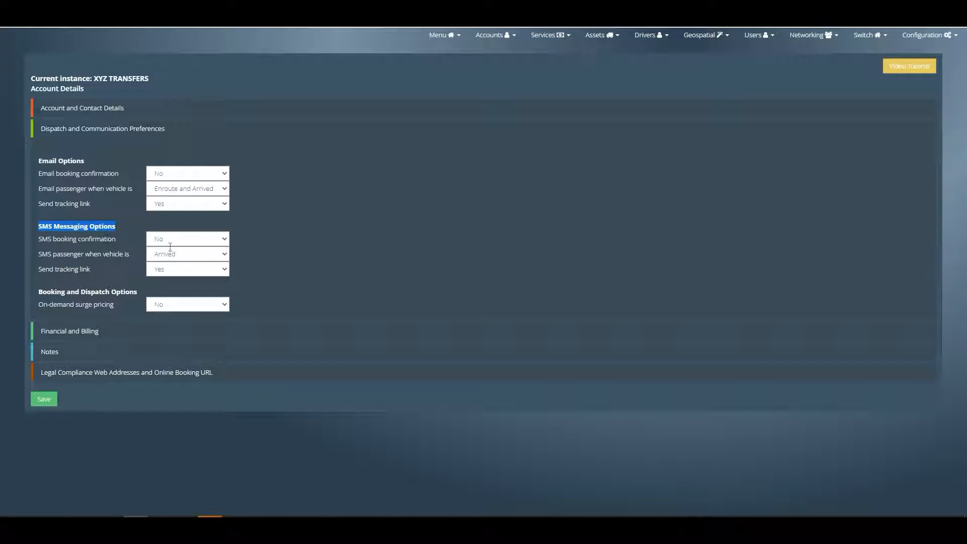
pyautogui.click(174, 253)
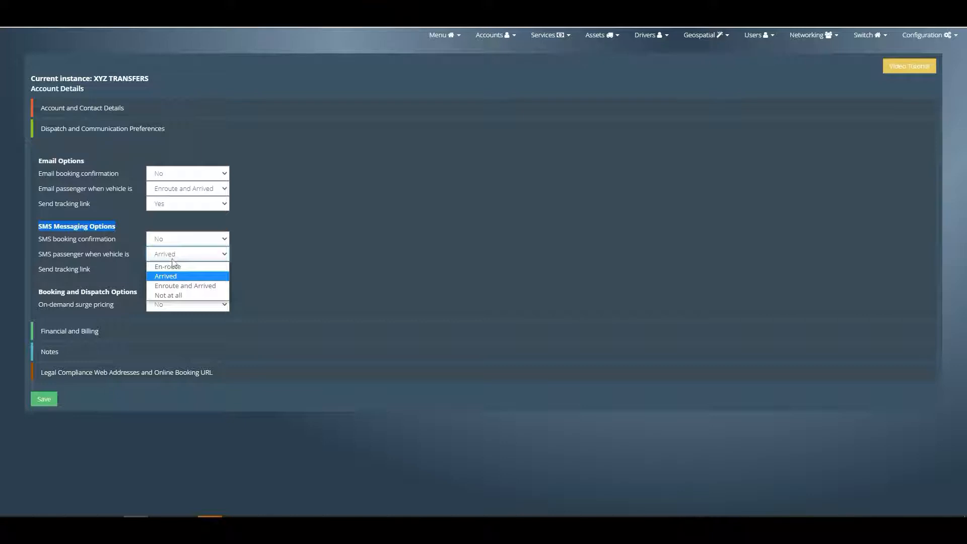
pyautogui.click(180, 285)
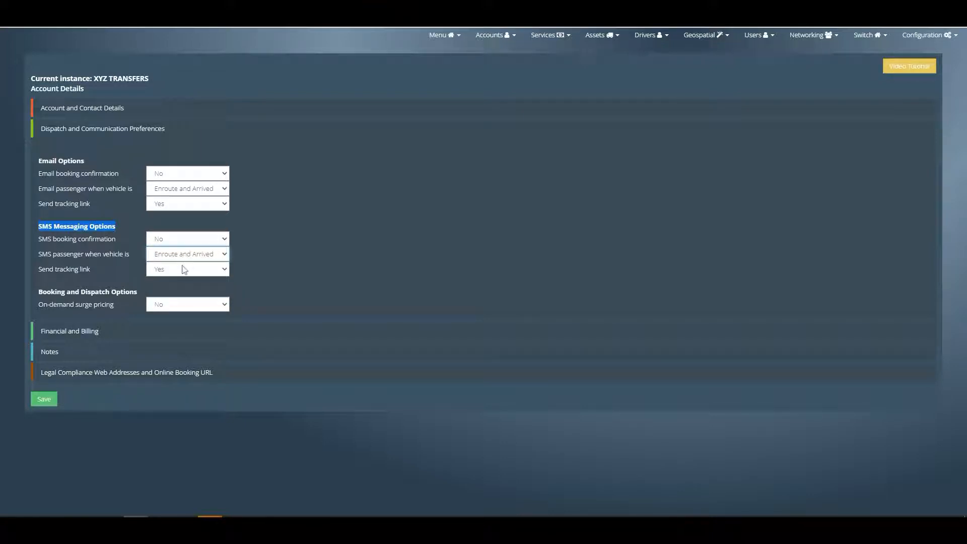
# - Set on-demand surge pricing to Yes in the booking and dispatch options
pyautogui.moveTo(41, 292); pyautogui.dragTo(163, 295)
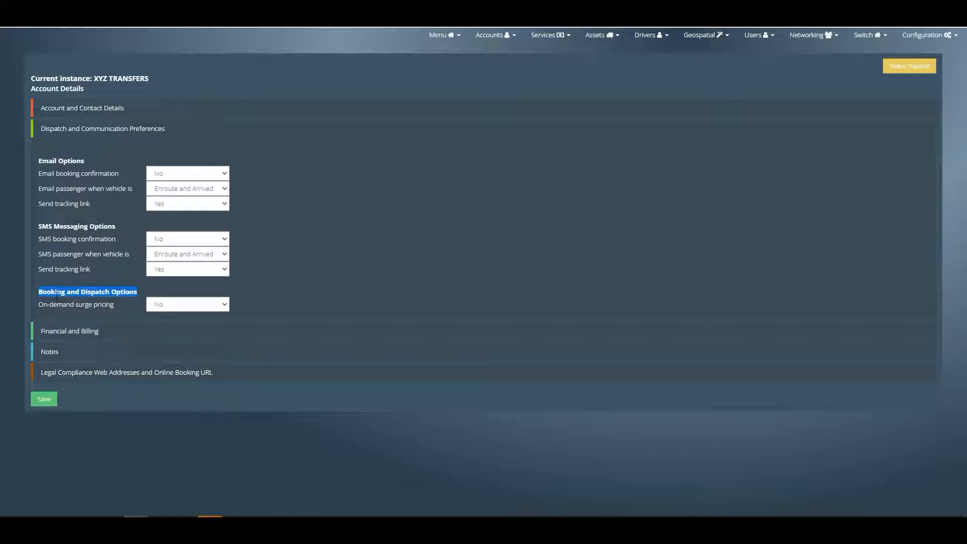
pyautogui.click(162, 306)
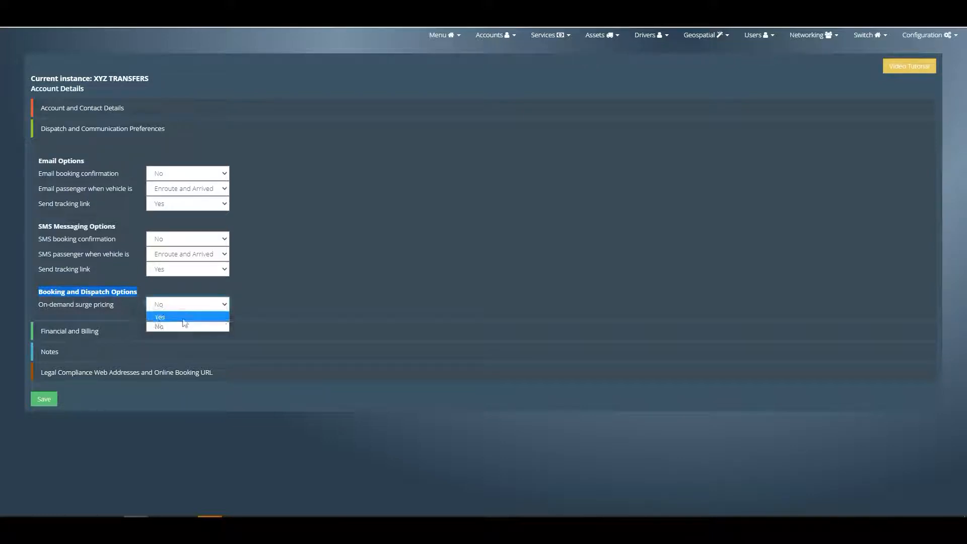
pyautogui.click(183, 318)
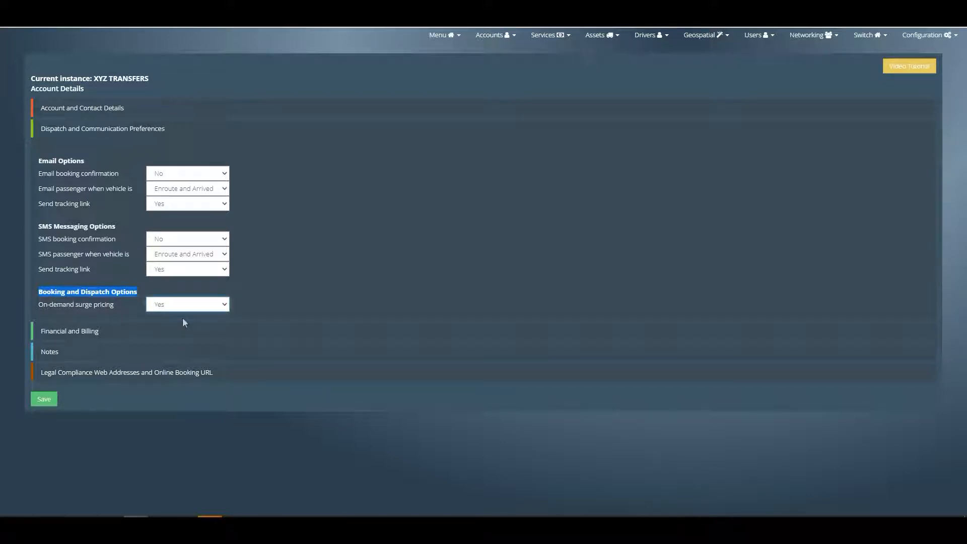
# - In the account's financial and billing details, set the tax rate charged to this client to 21
pyautogui.click(80, 333)
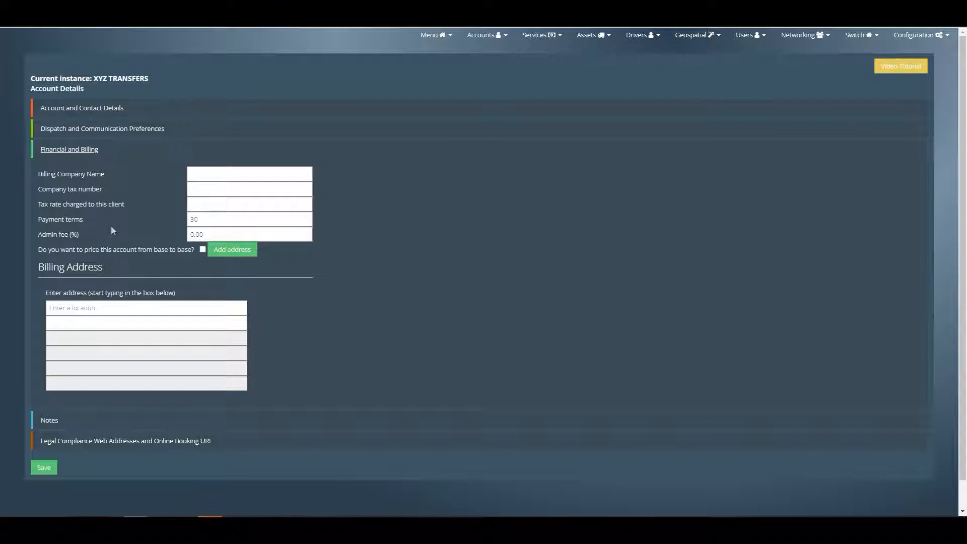
pyautogui.moveTo(43, 173); pyautogui.dragTo(111, 173)
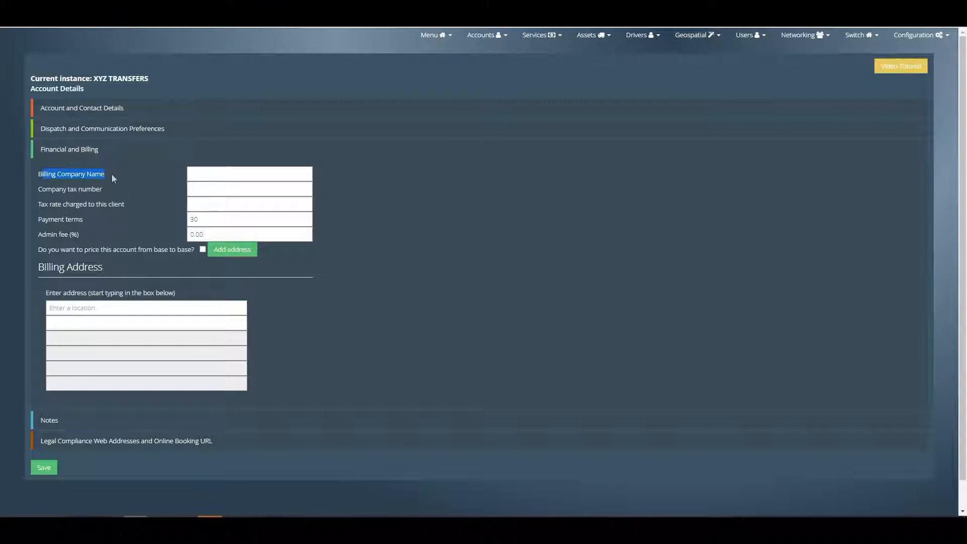
pyautogui.moveTo(46, 189); pyautogui.dragTo(102, 190)
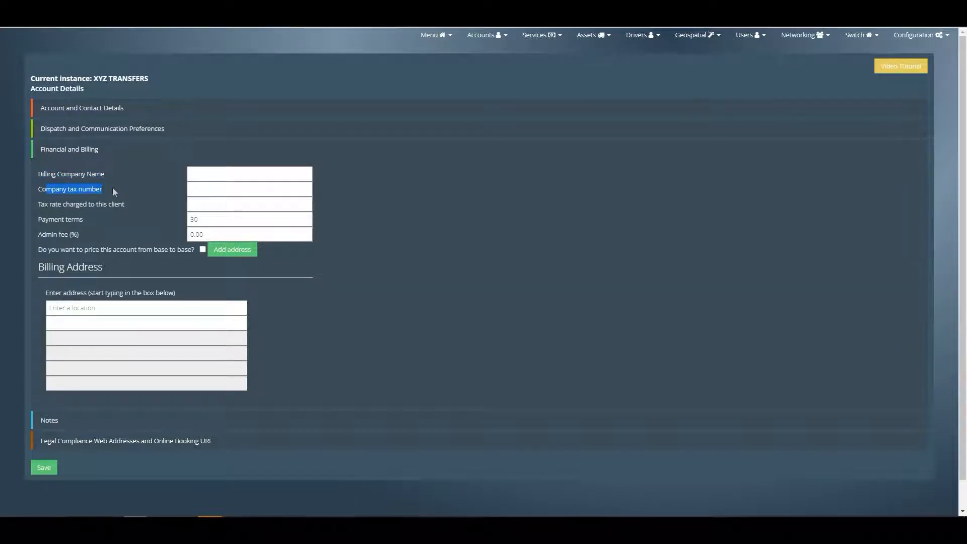
pyautogui.click(202, 202)
pyautogui.write('21')
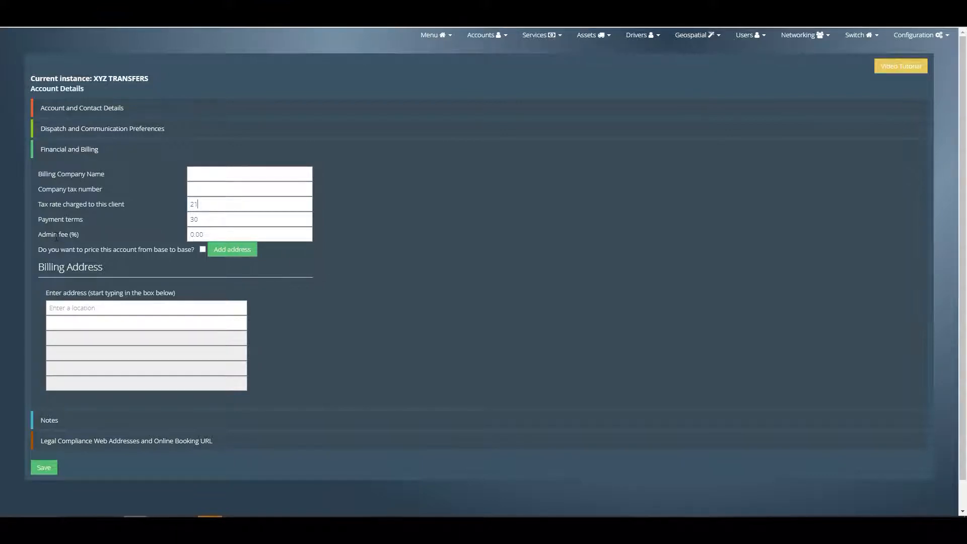
# - Enable base-to-base pricing for this account and look up its base address in the Add address dialog
pyautogui.moveTo(44, 249); pyautogui.dragTo(193, 250)
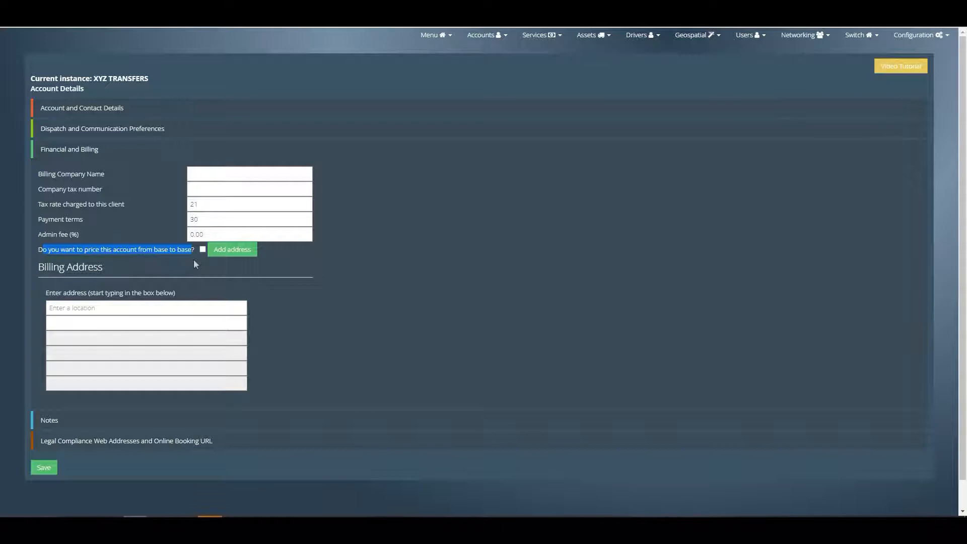
pyautogui.click(202, 249)
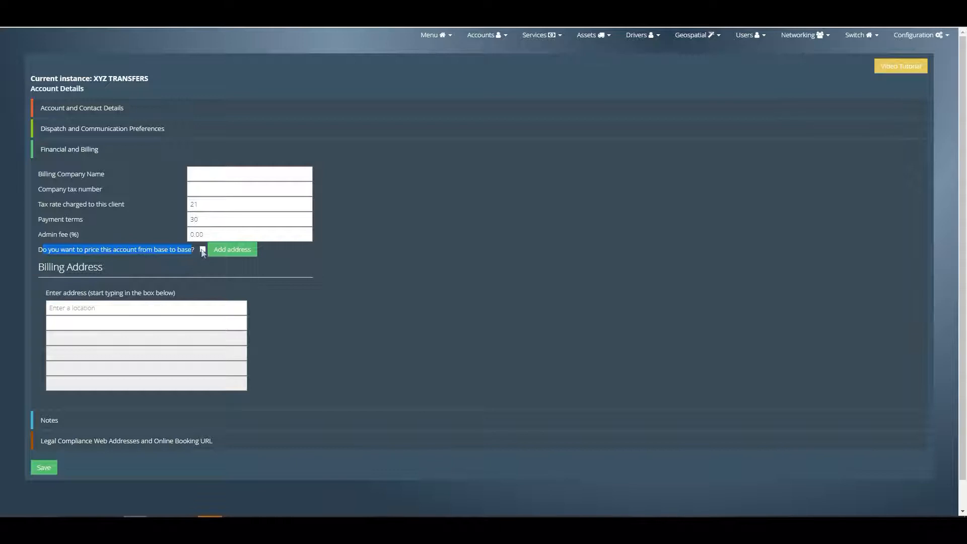
pyautogui.click(235, 251)
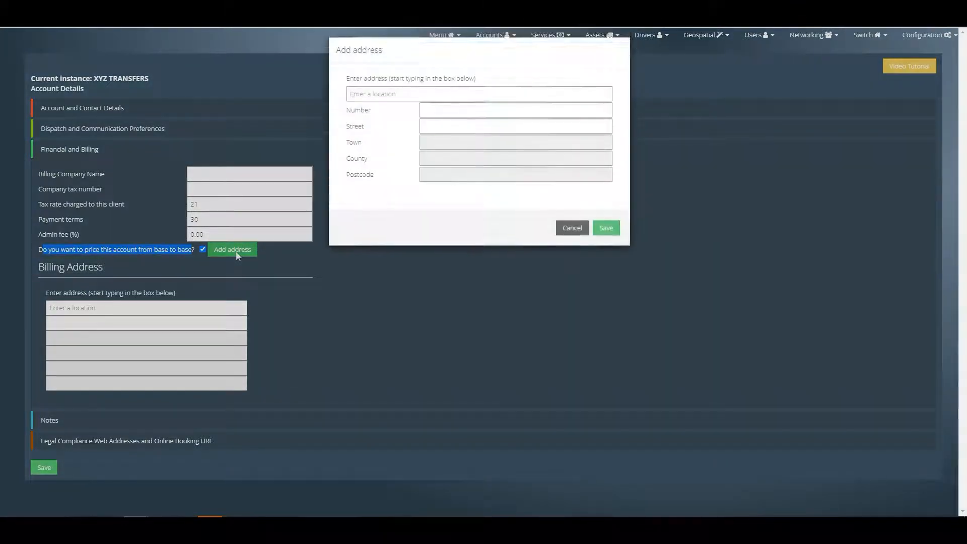
pyautogui.click(411, 98)
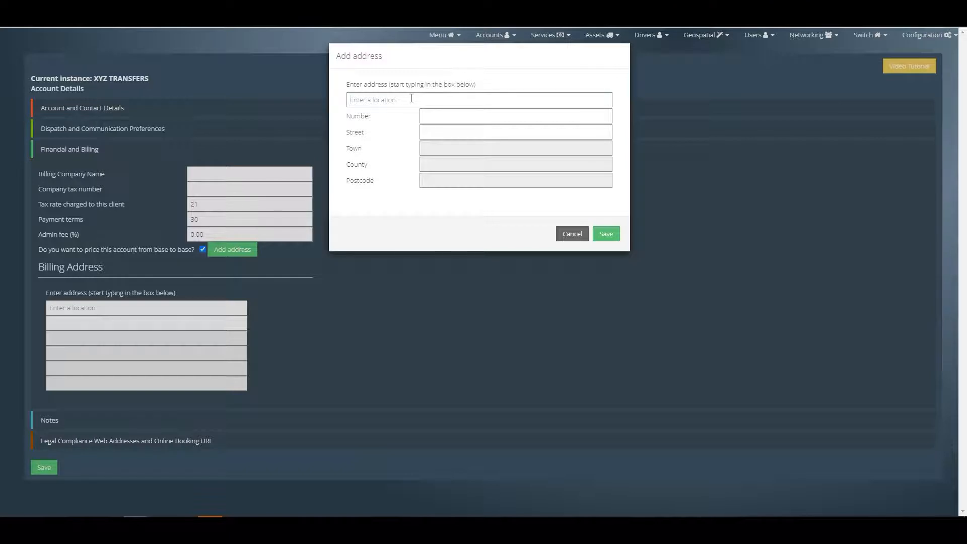
pyautogui.write('dove')
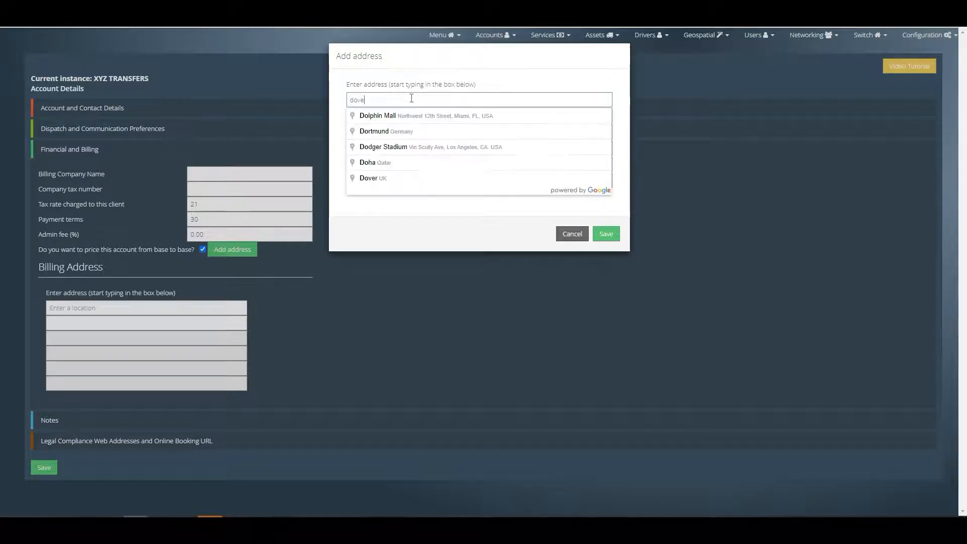
pyautogui.write('r streetmayfair')
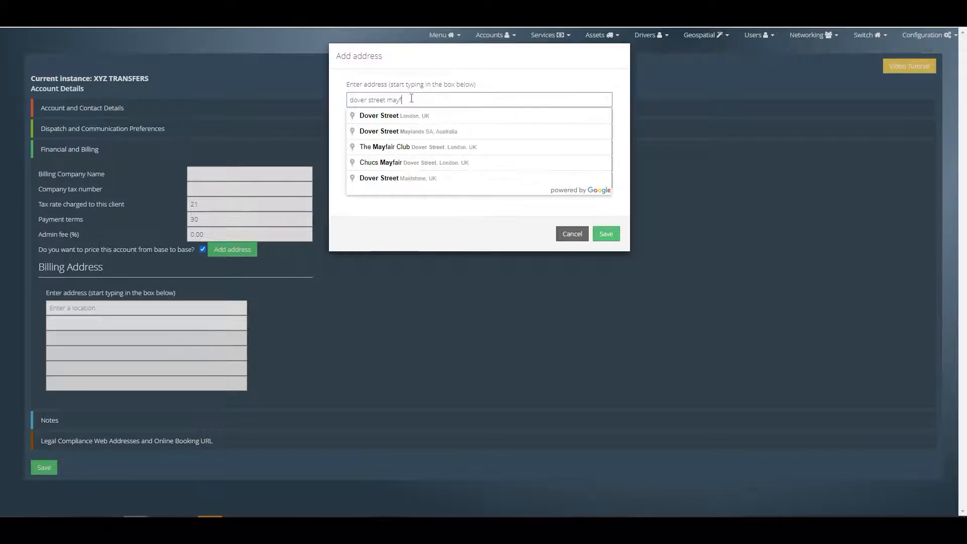
pyautogui.click(415, 121)
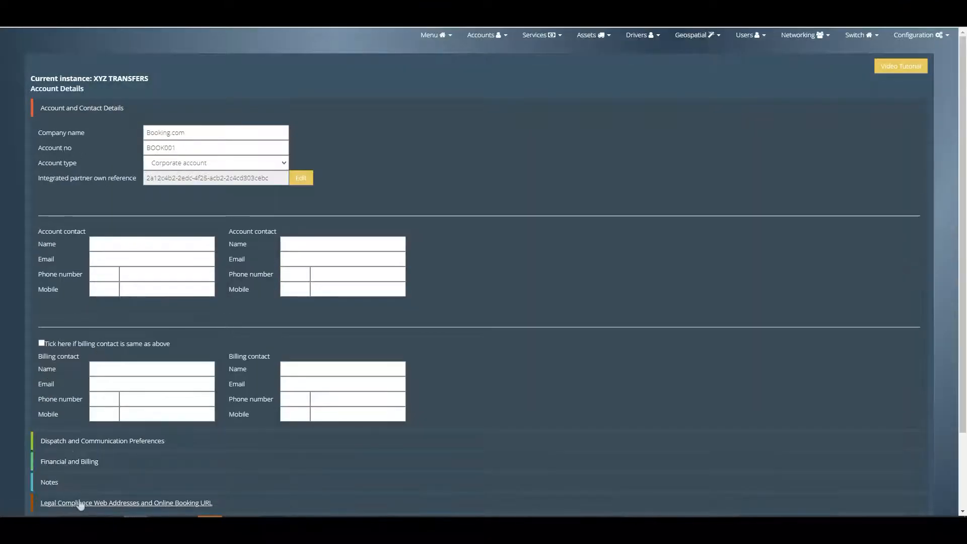
# - Review the account's dispatcher and driver notes fields and its terms and conditions, privacy policy and FAQ URL fields
pyautogui.click(50, 483)
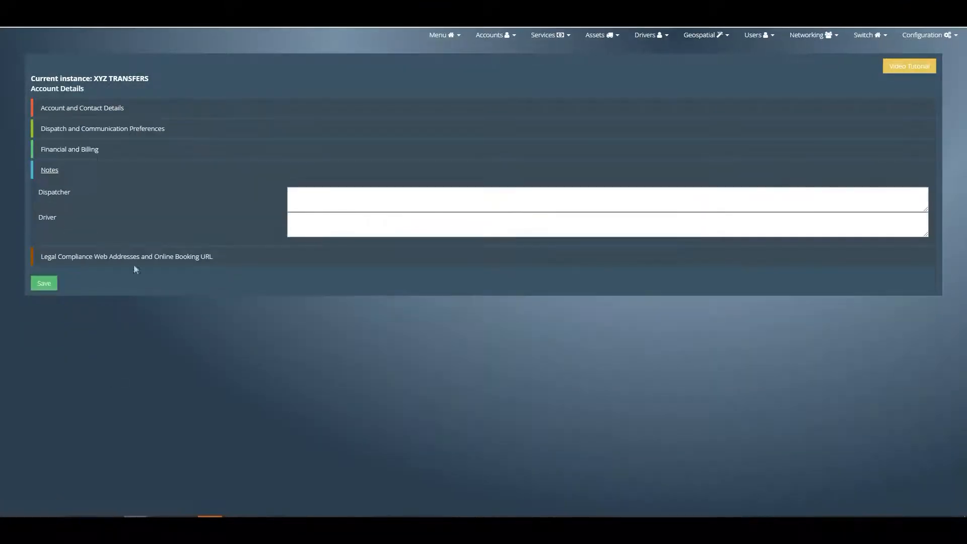
pyautogui.doubleClick(59, 191)
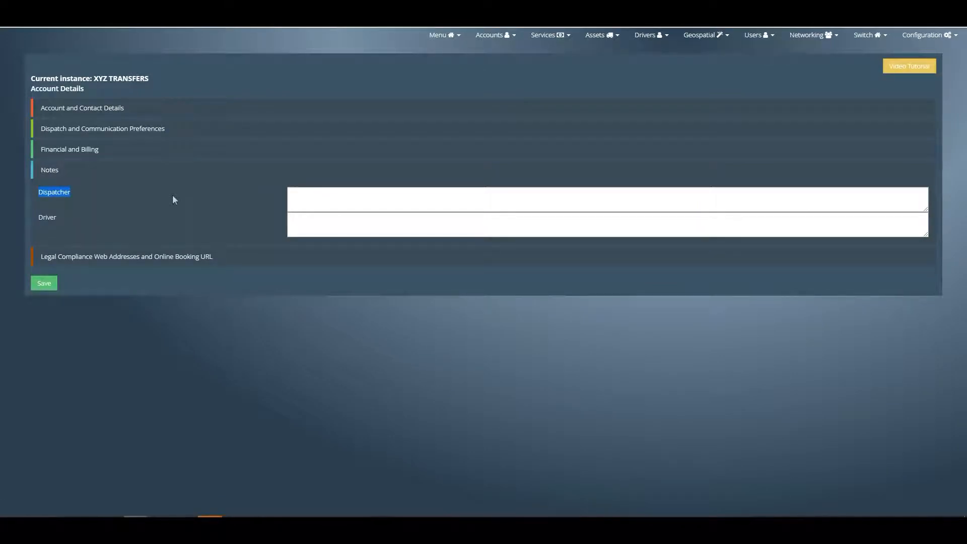
pyautogui.doubleClick(47, 218)
pyautogui.click(135, 257)
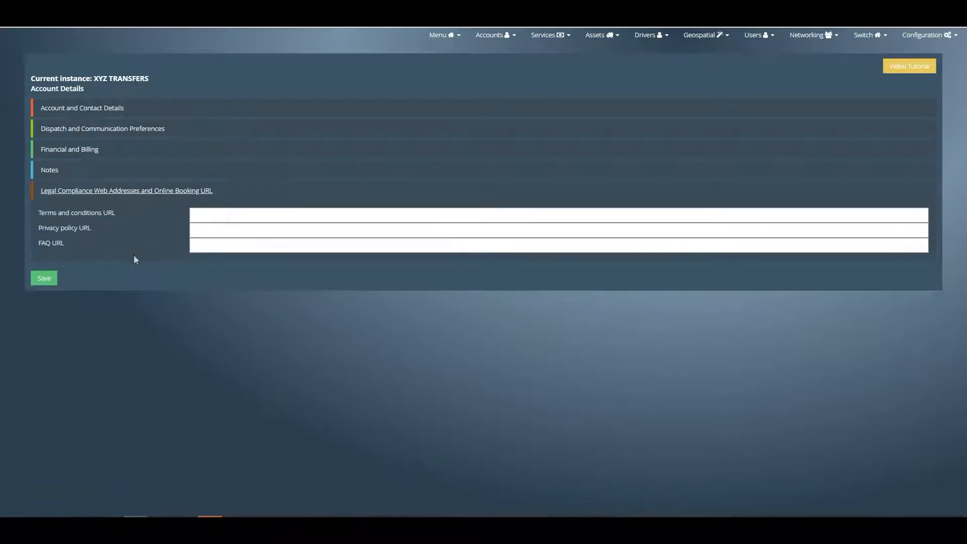
pyautogui.moveTo(38, 213); pyautogui.dragTo(125, 217)
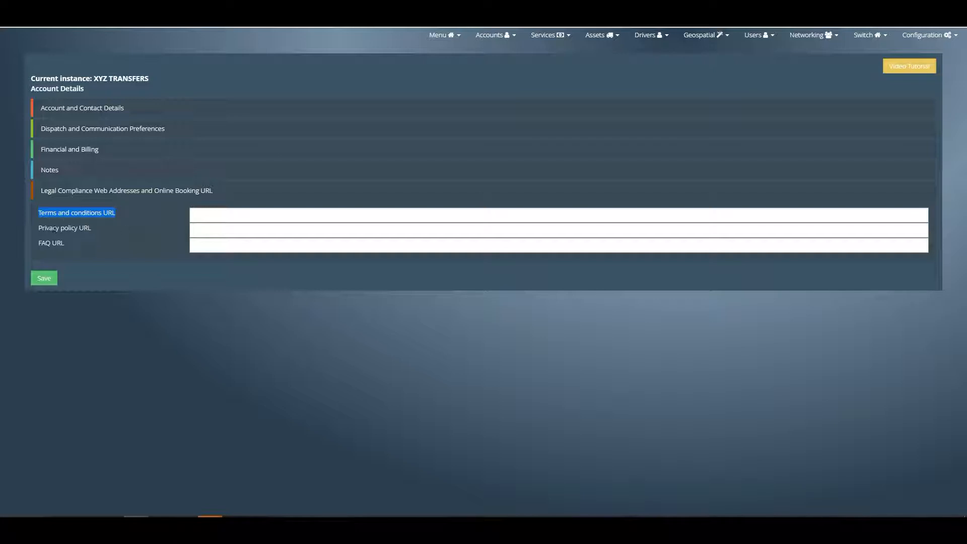
pyautogui.click(43, 245)
pyautogui.moveTo(42, 245); pyautogui.dragTo(82, 246)
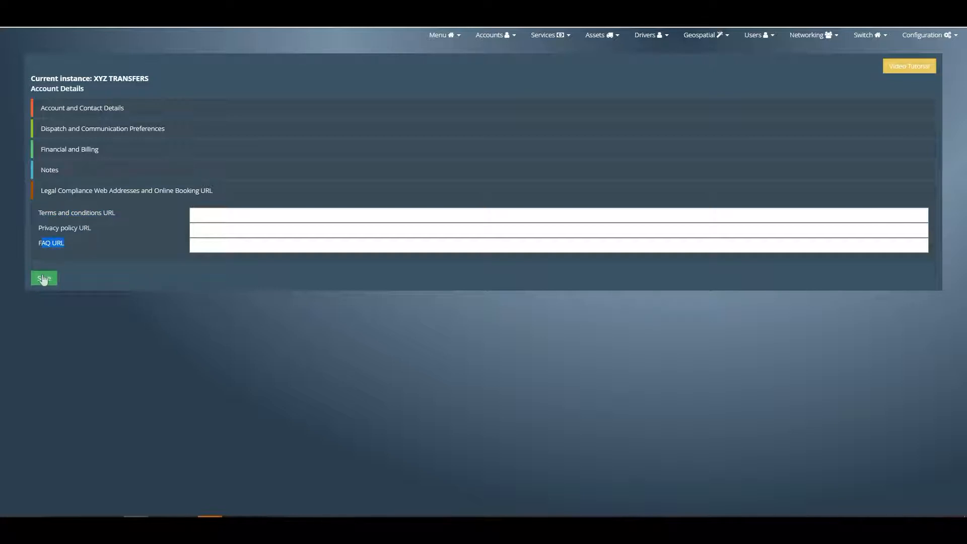
# - Open the list of active accounts and locate the BOOKING.COM account
pyautogui.click(491, 35)
pyautogui.click(489, 58)
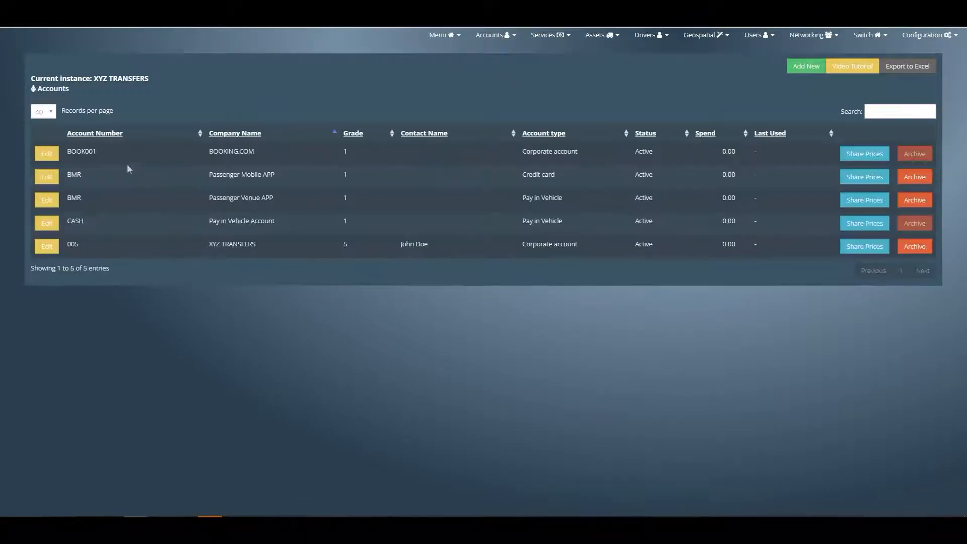
pyautogui.moveTo(209, 155); pyautogui.dragTo(282, 157)
# - Start a new airport meeting point for the BOOKING.COM account with United Kingdom as the country
pyautogui.click(498, 38)
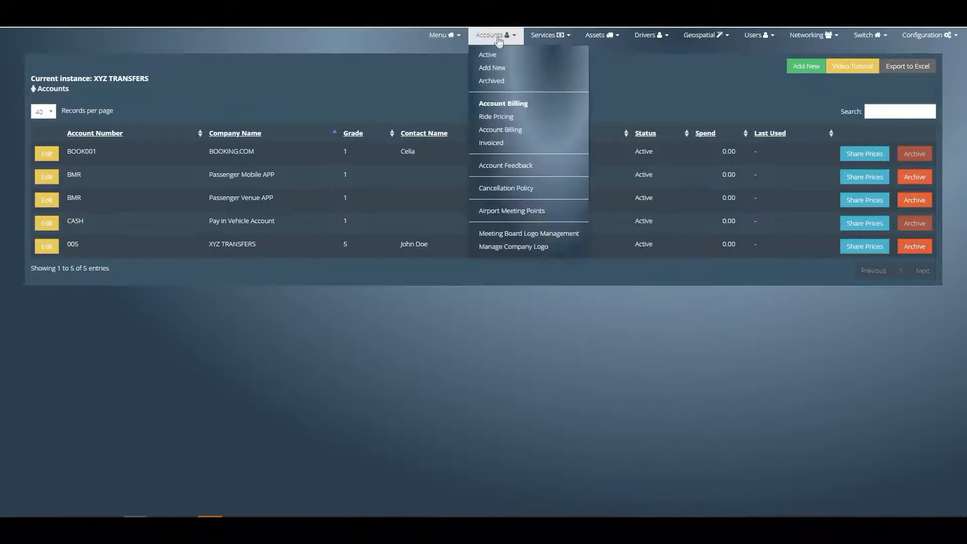
pyautogui.click(496, 211)
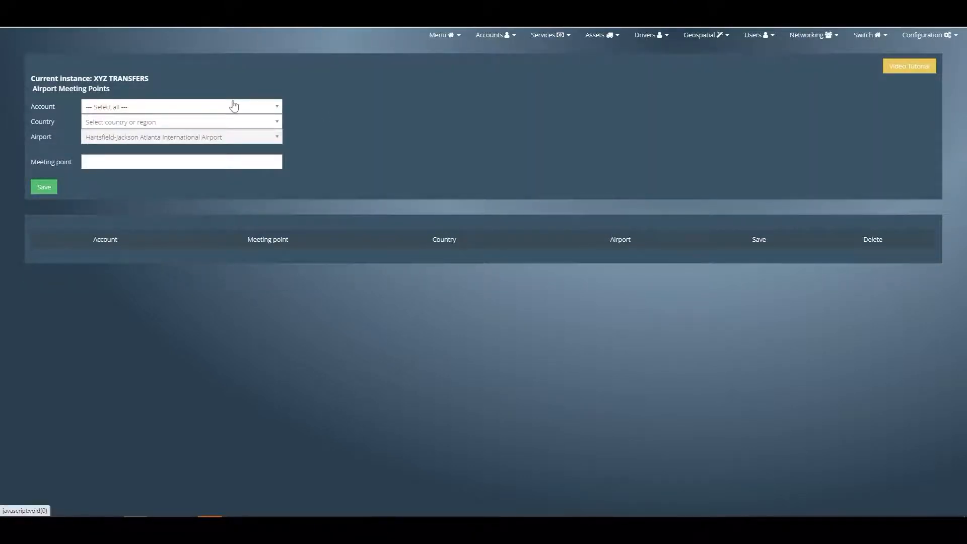
pyautogui.click(234, 106)
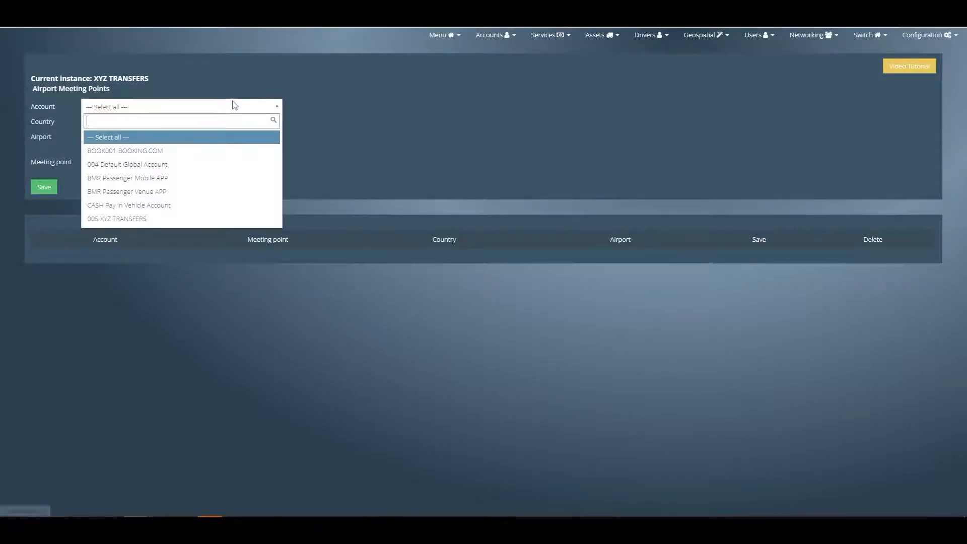
pyautogui.click(171, 152)
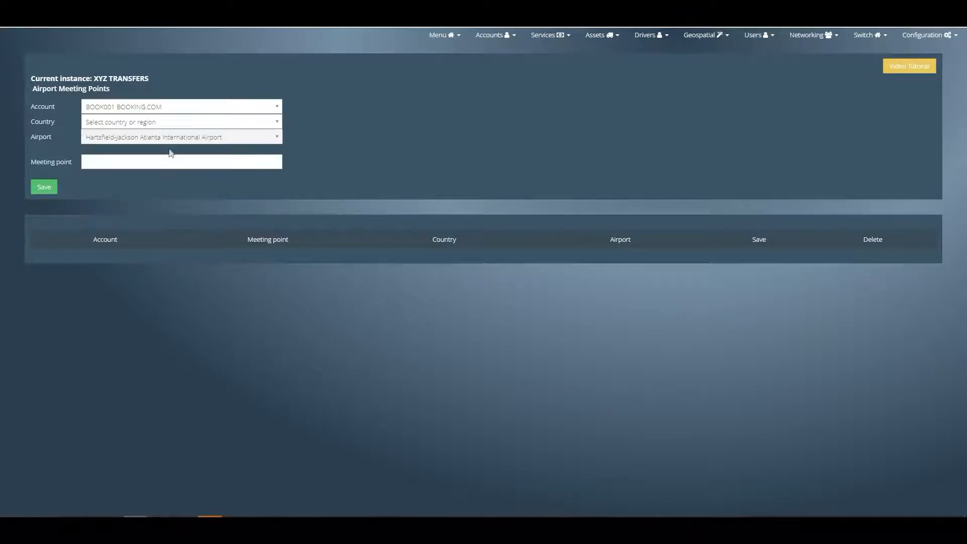
pyautogui.click(185, 126)
pyautogui.write('unit')
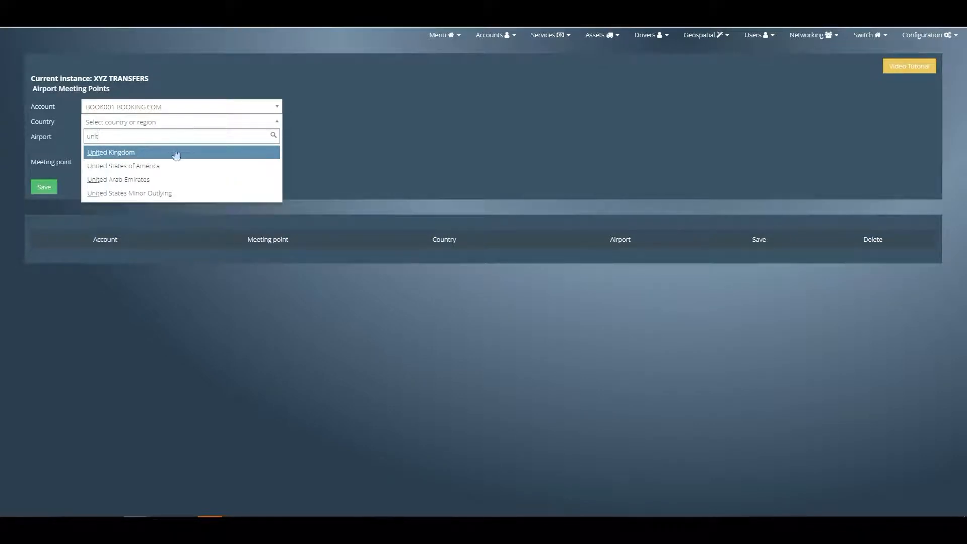
pyautogui.click(176, 153)
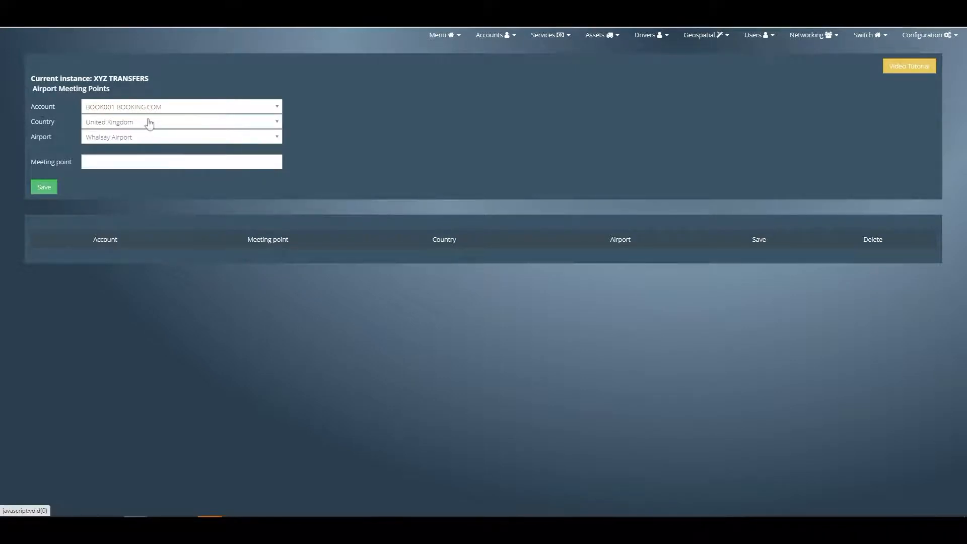
# - Set the meeting point's airport to London Heathrow Airport
pyautogui.click(149, 138)
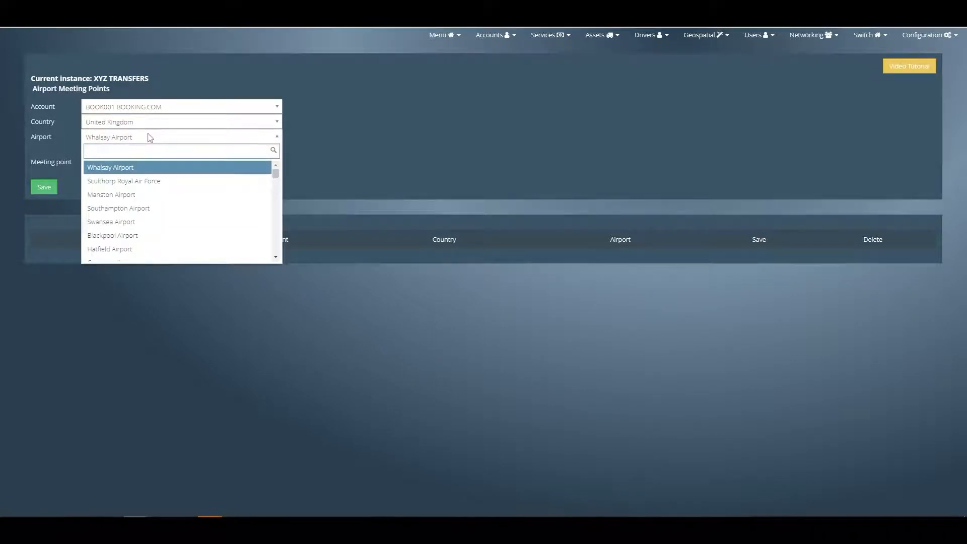
pyautogui.write('heathr')
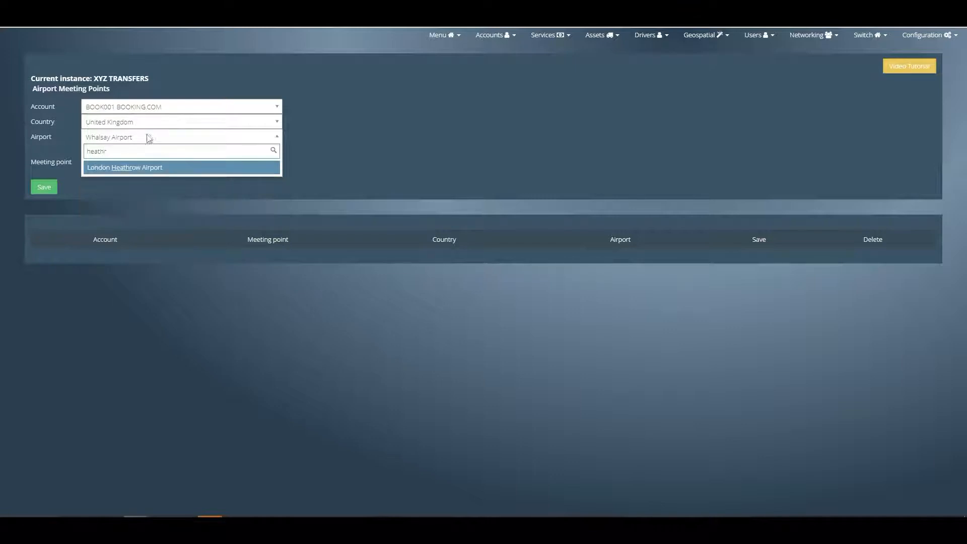
pyautogui.click(141, 167)
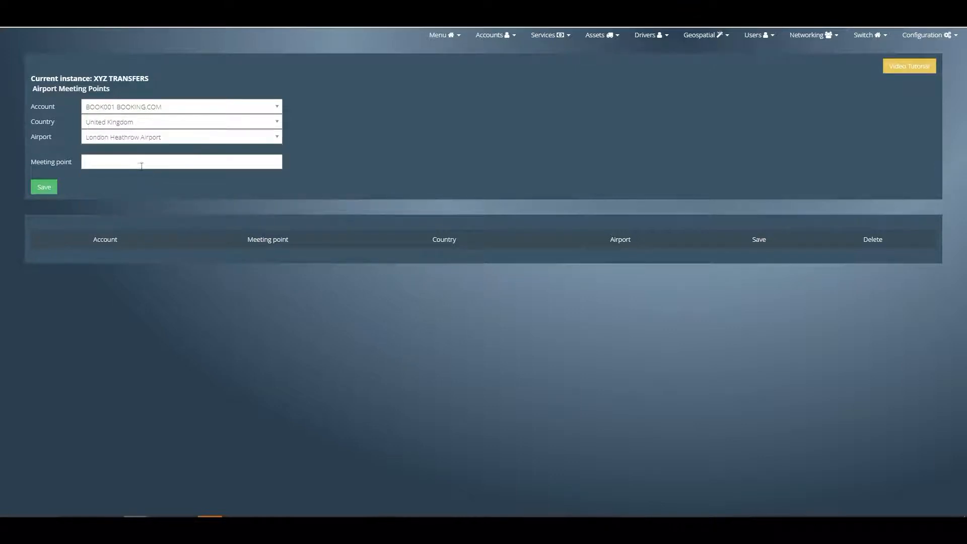
pyautogui.click(160, 142)
pyautogui.click(161, 144)
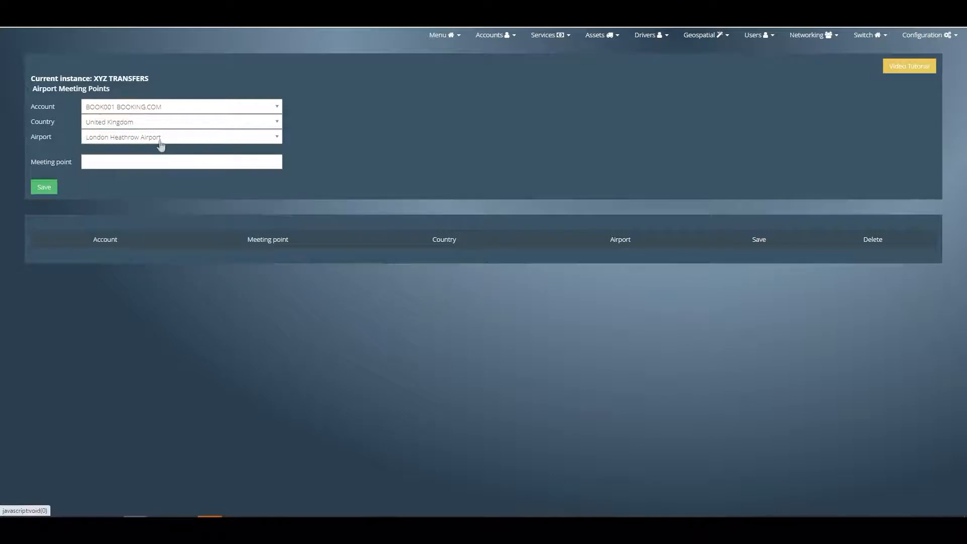
# - Enter Information Desk as the airport meeting point and save it
pyautogui.click(158, 163)
pyautogui.write('Information')
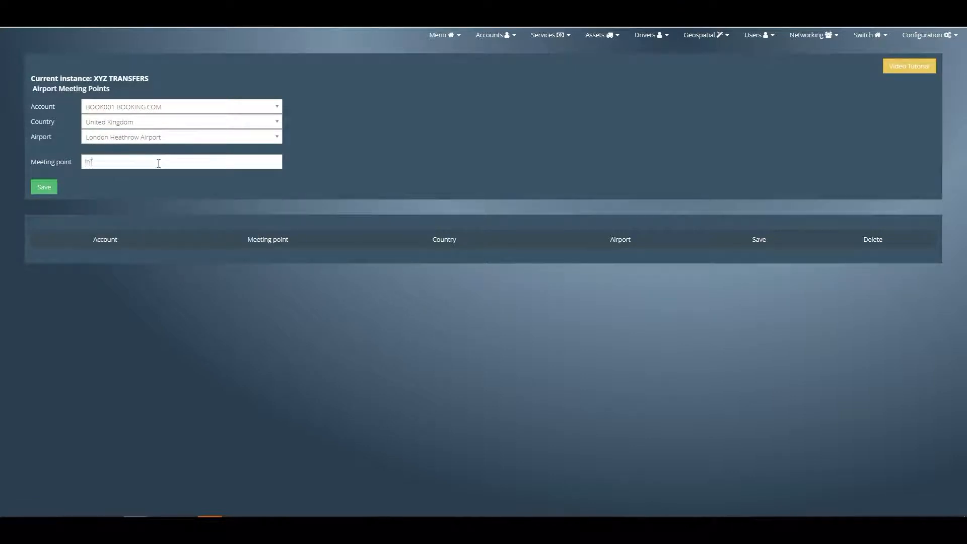
pyautogui.write(' Desk')
pyautogui.click(46, 189)
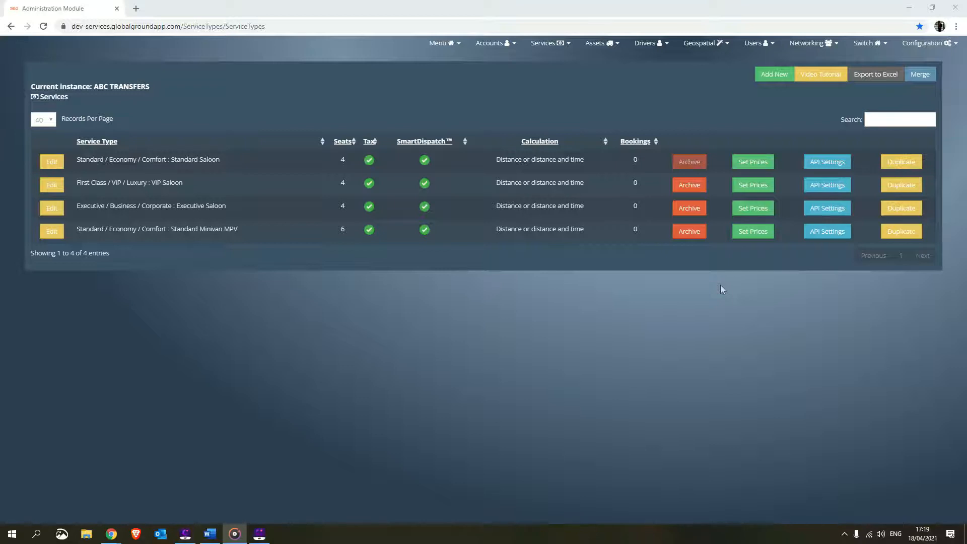
# - Open the list of active geospatial polygon zones for the ABC TRANSFERS instance
pyautogui.click(720, 45)
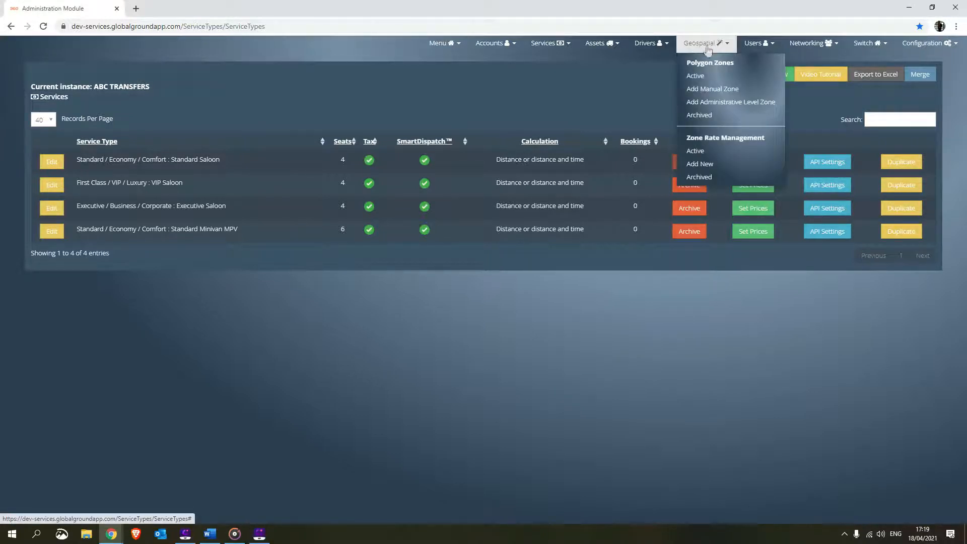
pyautogui.click(710, 76)
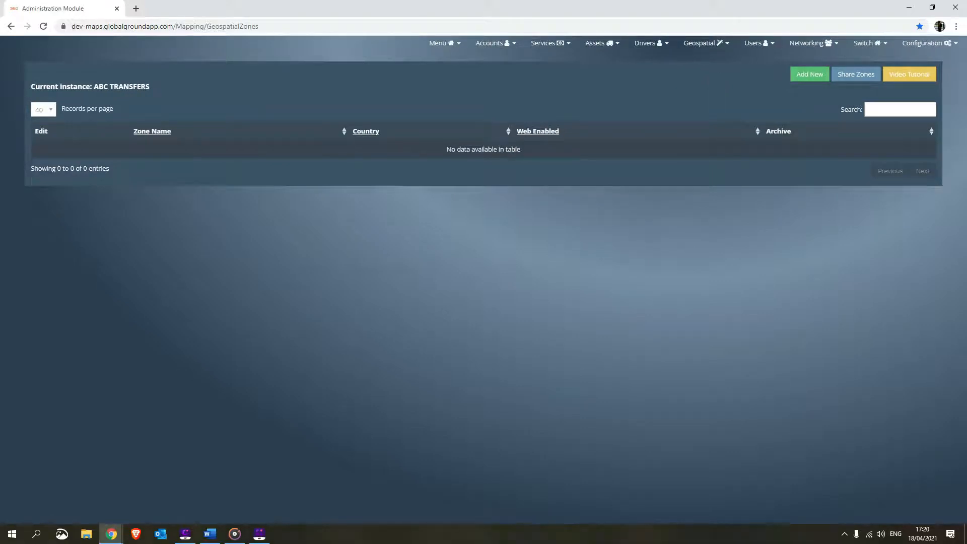
pyautogui.hotkey('alt', 'Tab')
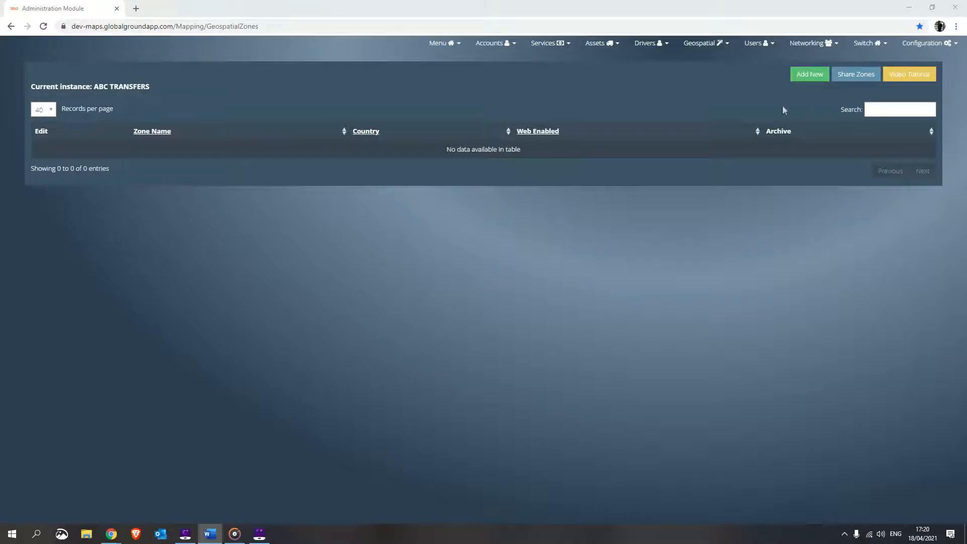
# - Start a new administrative level zone and load its boundary on the map by searching for Harrow uk
pyautogui.click(705, 43)
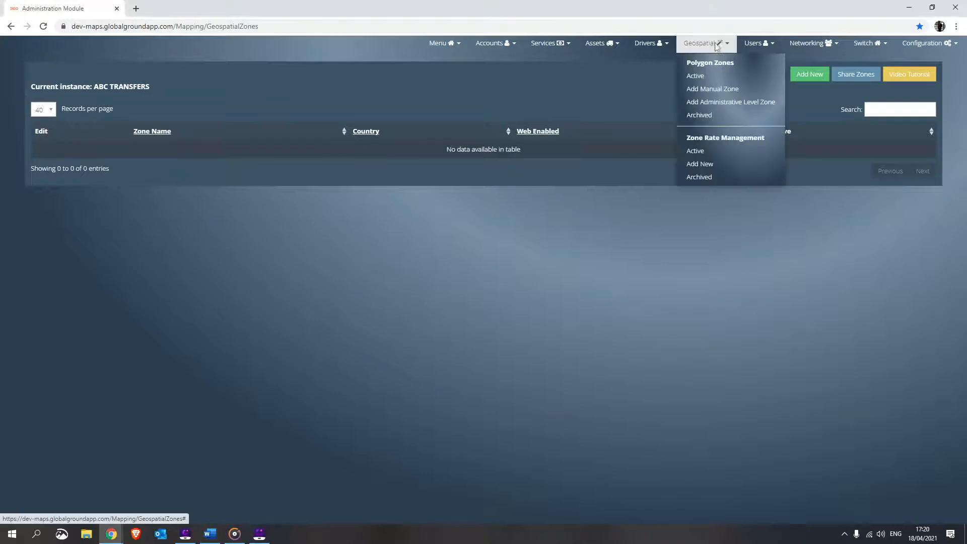
pyautogui.click(728, 104)
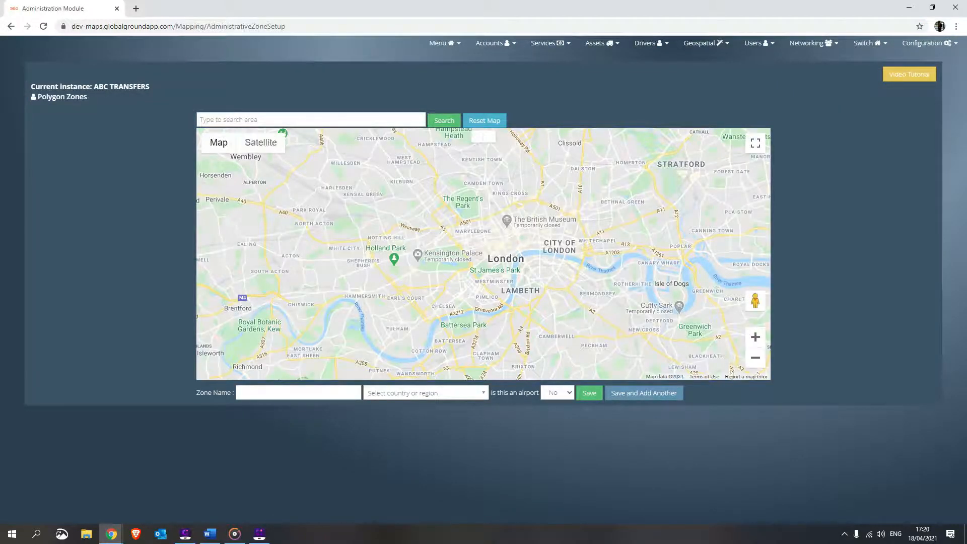
pyautogui.hotkey('alt', 'Tab')
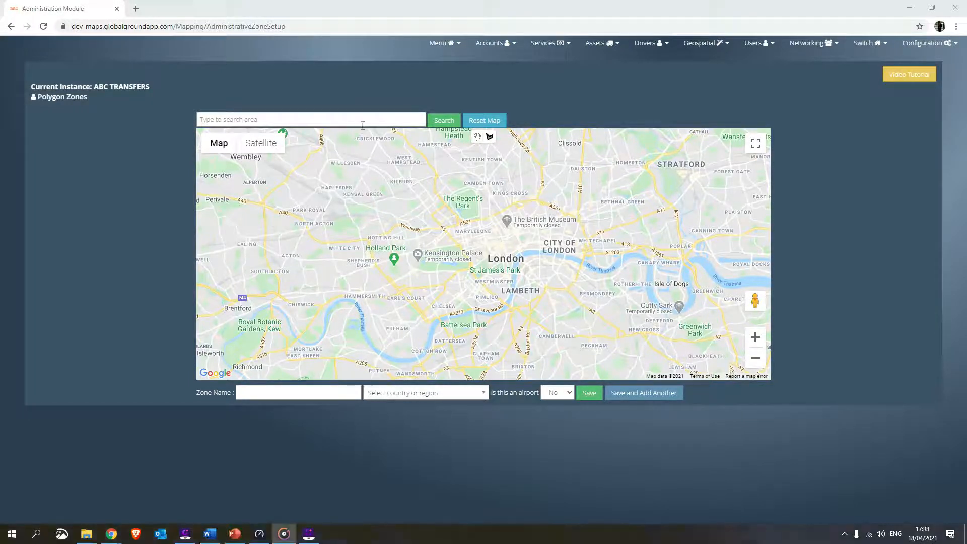
pyautogui.click(359, 115)
pyautogui.write('Harrow uk')
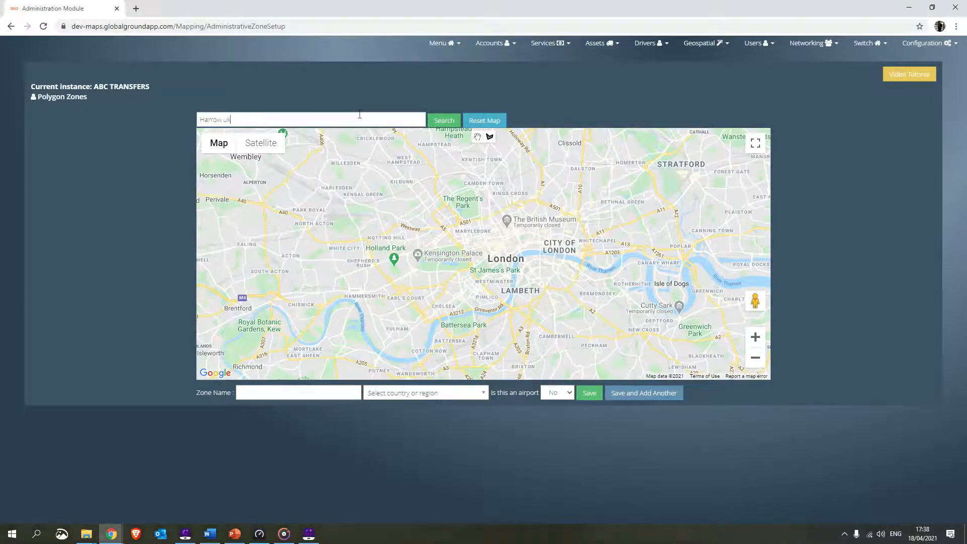
pyautogui.click(451, 120)
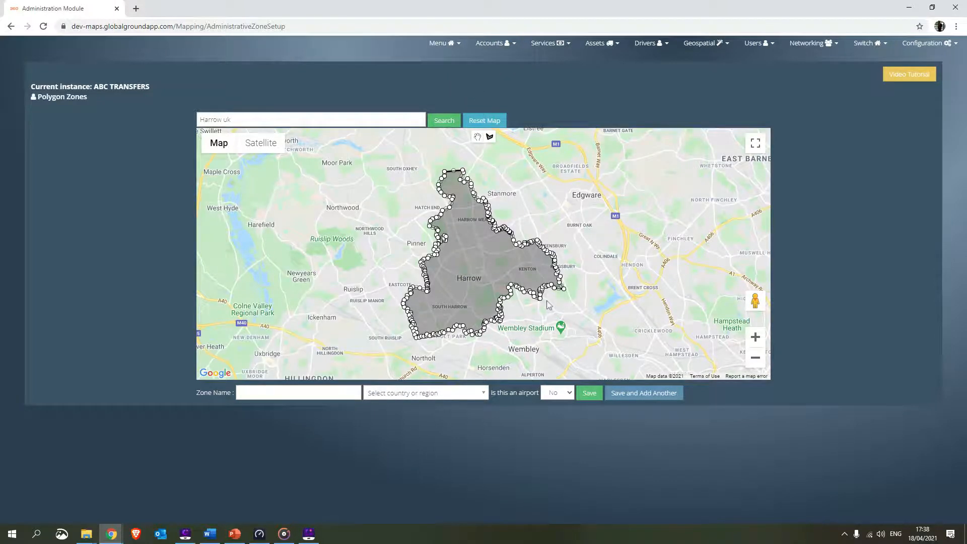
# - Name the zone Harrow, set its country to United Kingdom and save it as a non-airport zone
pyautogui.click(313, 394)
pyautogui.write('Harrow')
pyautogui.click(381, 398)
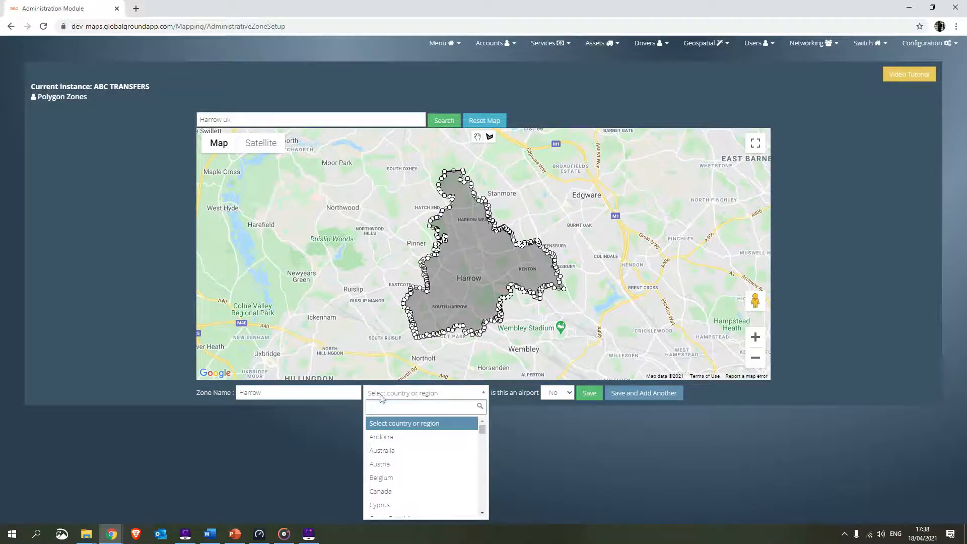
pyautogui.write('united')
pyautogui.click(386, 425)
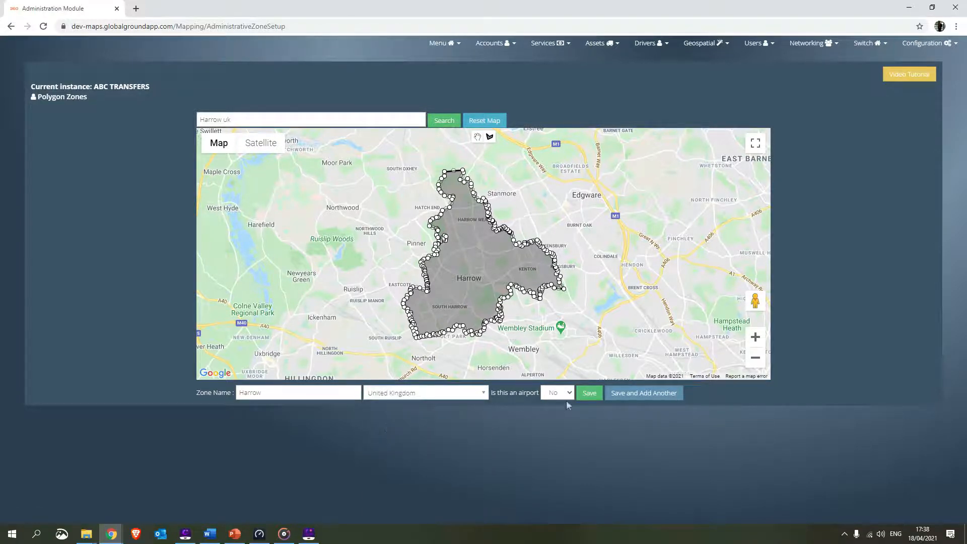
pyautogui.click(592, 397)
# - Replace the map search with 06470 us and load that area's boundary on the map
pyautogui.click(254, 120)
pyautogui.hotkey('ctrl', 'a')
pyautogui.hotkey('alt', 'Tab')
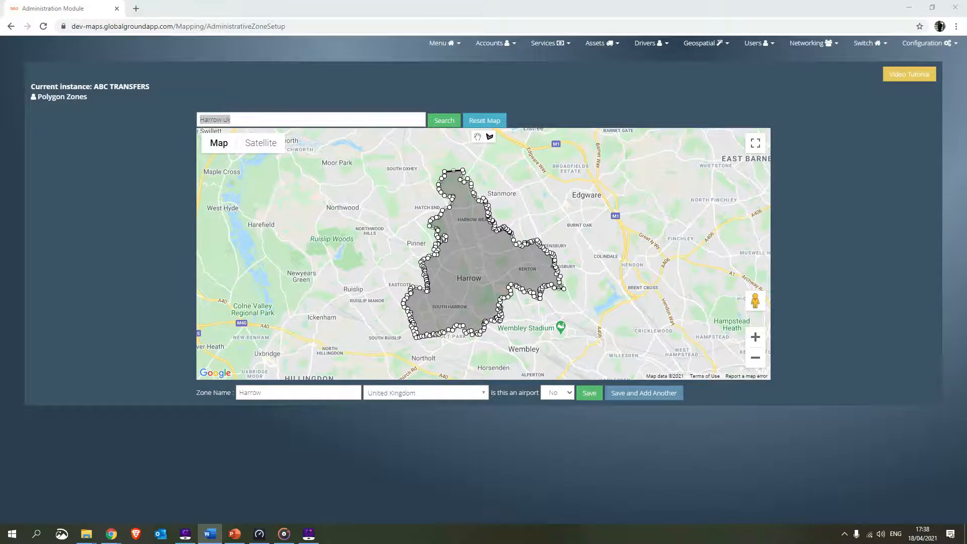
pyautogui.click(342, 6)
pyautogui.write('c')
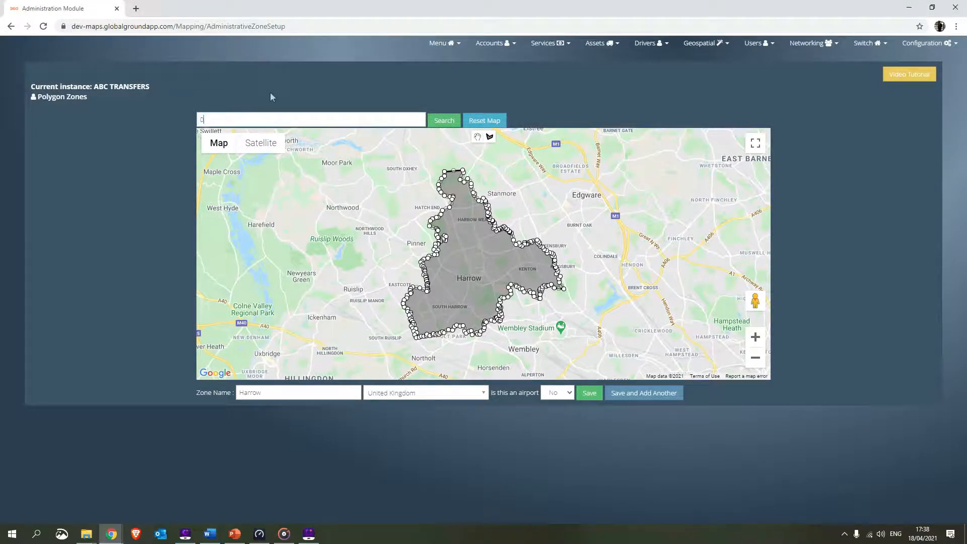
pyautogui.write('6470 us')
pyautogui.click(443, 119)
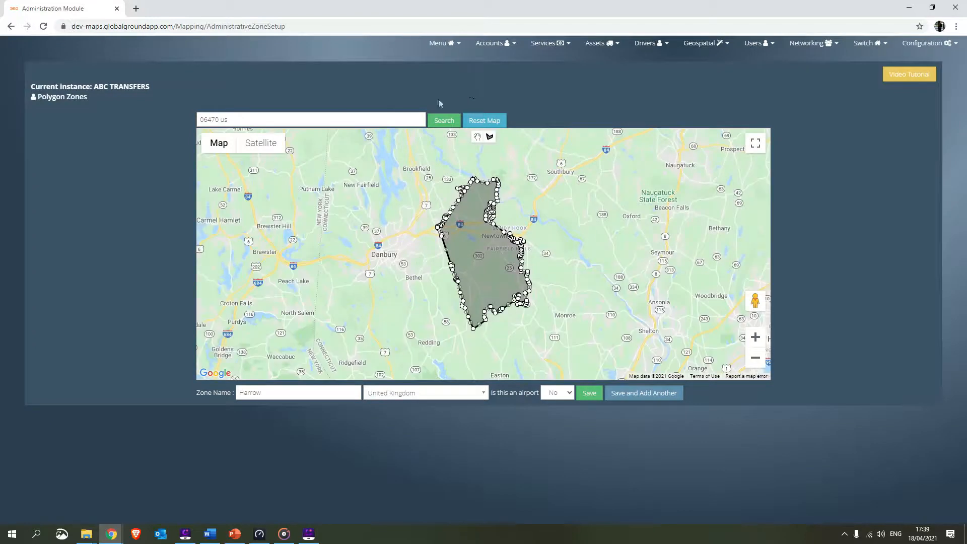
# - Search the map for Badalona Spain to load its administrative boundary as the zone polygon
pyautogui.tripleClick(261, 125)
pyautogui.write('Badalona Scain')
pyautogui.click(436, 123)
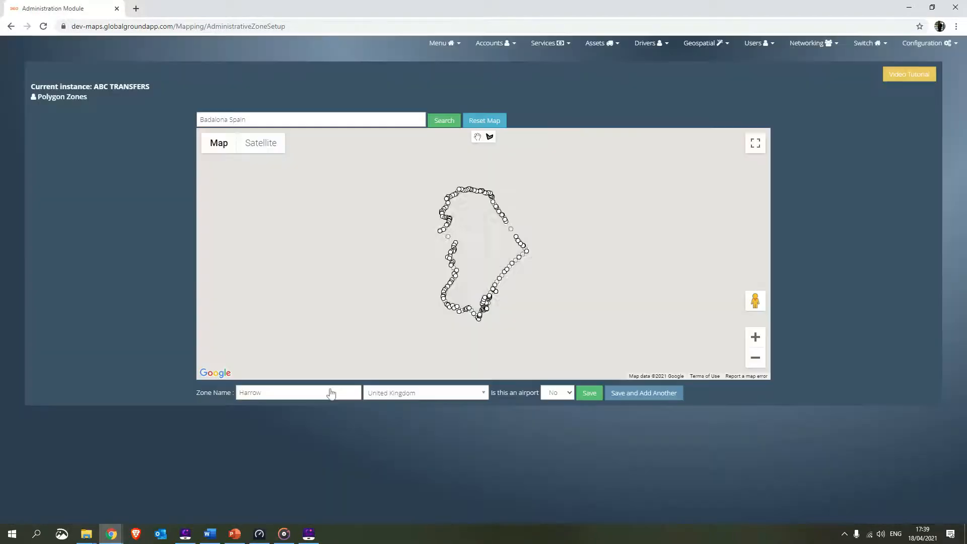
# - Name the zone Badalona, set its country to Spain and save it
pyautogui.doubleClick(286, 398)
pyautogui.write('Badalona')
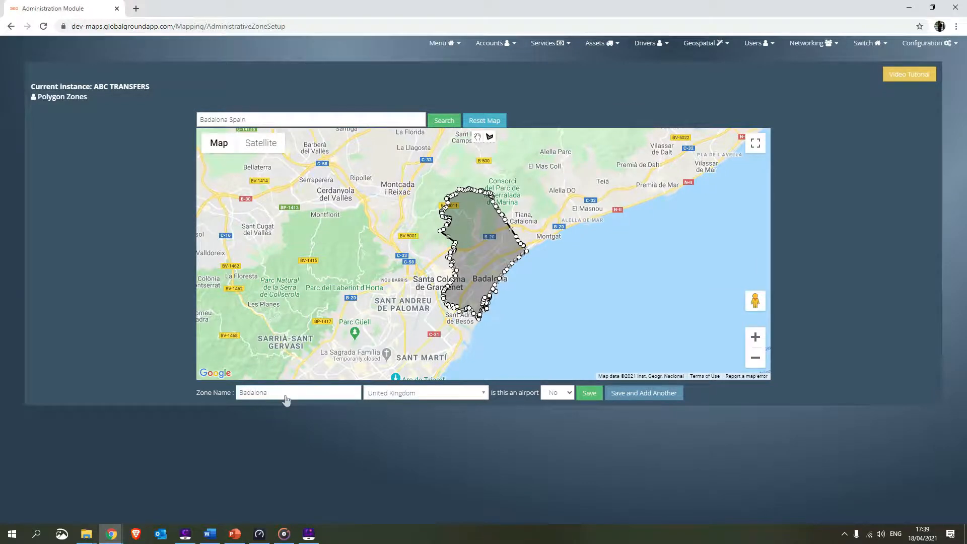
pyautogui.click(434, 394)
pyautogui.write('s')
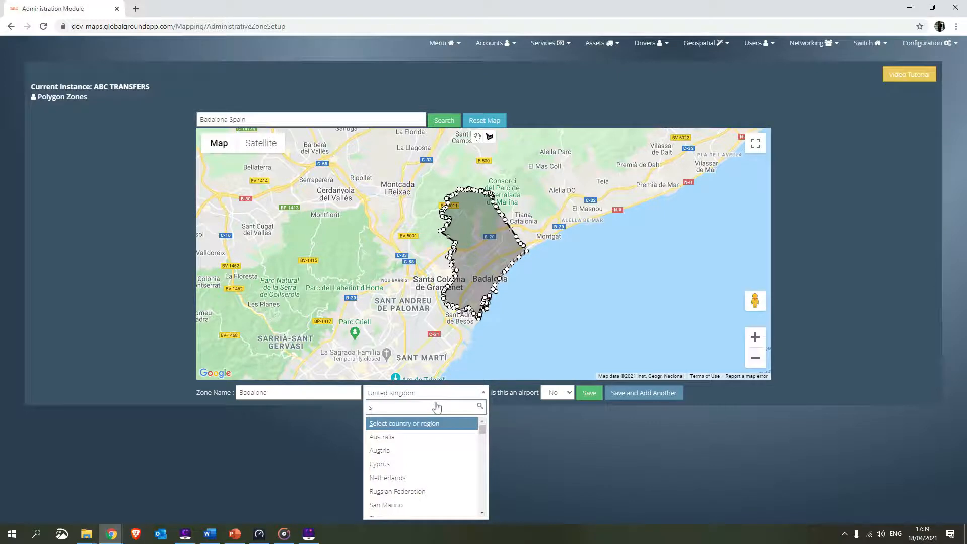
pyautogui.write('pai')
pyautogui.click(420, 423)
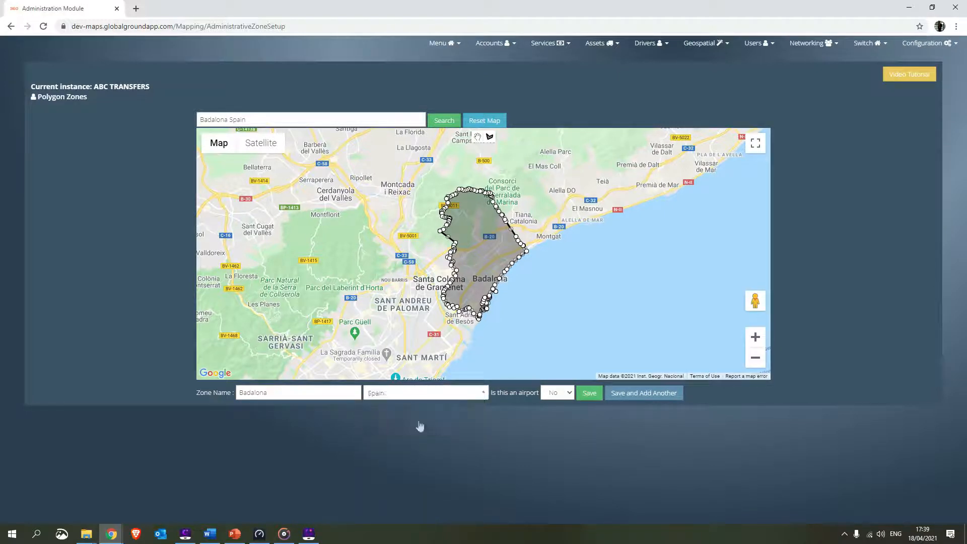
pyautogui.moveTo(505, 399); pyautogui.dragTo(532, 403)
pyautogui.click(587, 395)
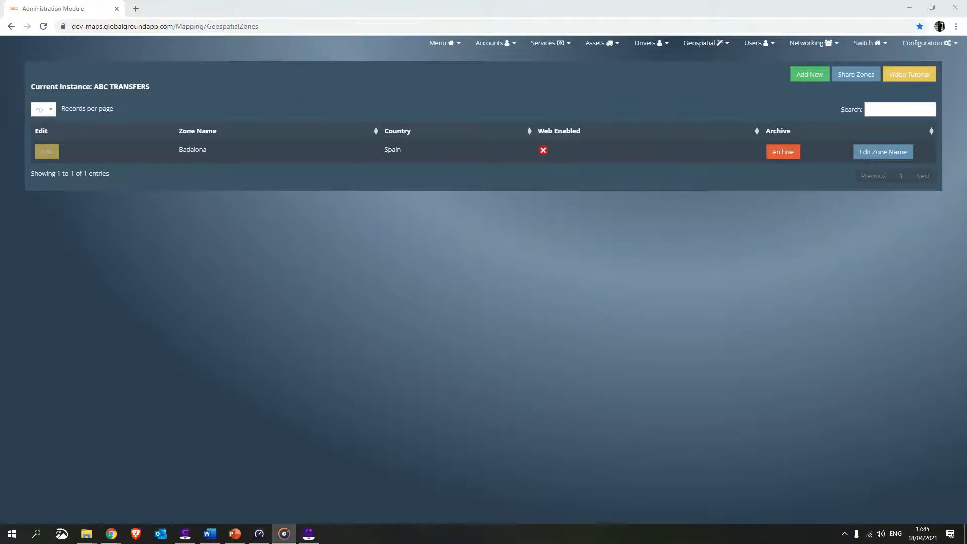
# - Start a new manual polygon zone and locate Barcelona Airport (BCN), El Prat de Llobregat, Spain on its map
pyautogui.click(700, 45)
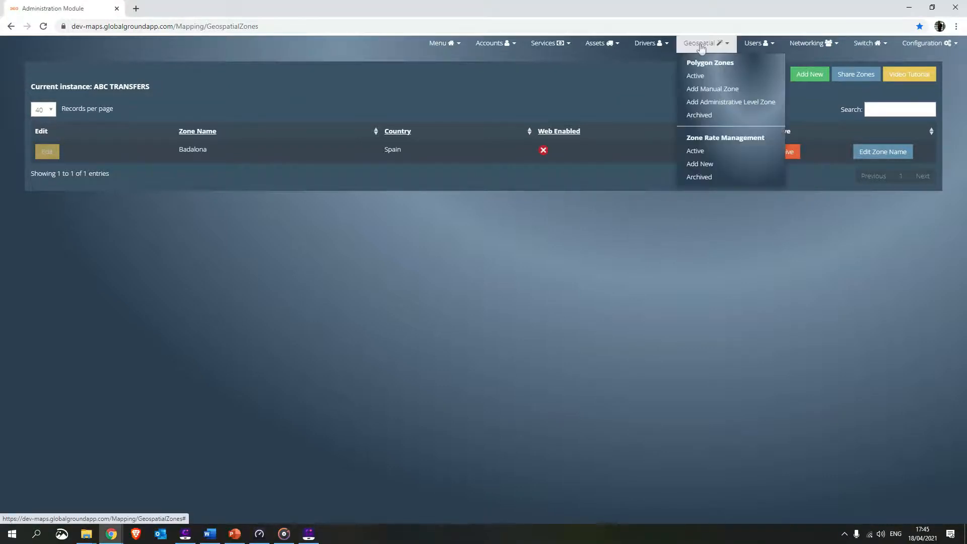
pyautogui.click(696, 88)
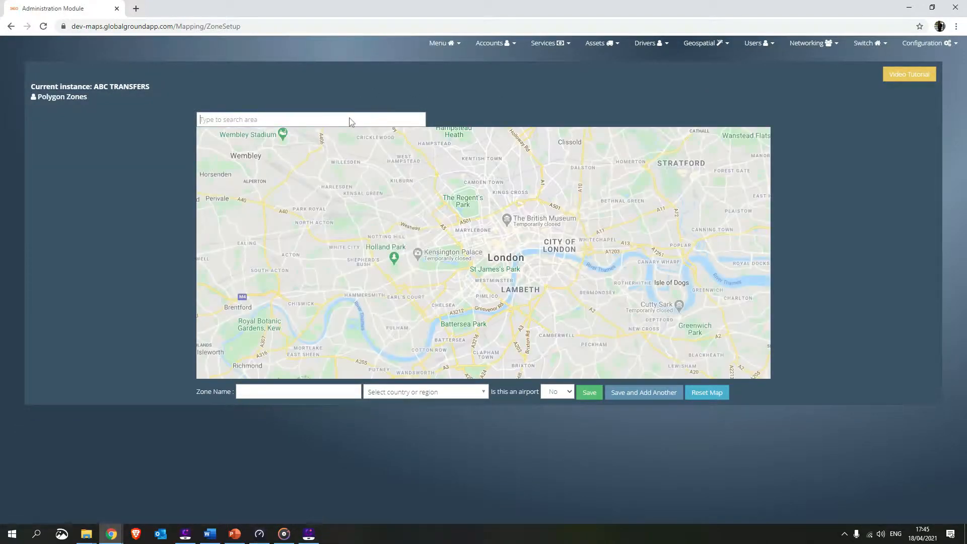
pyautogui.write('ba')
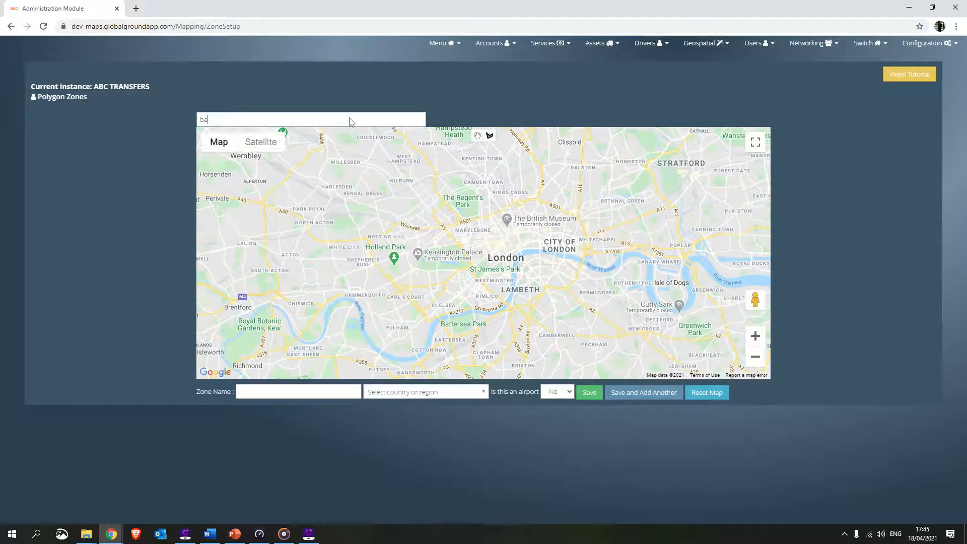
pyautogui.write('rcelona air')
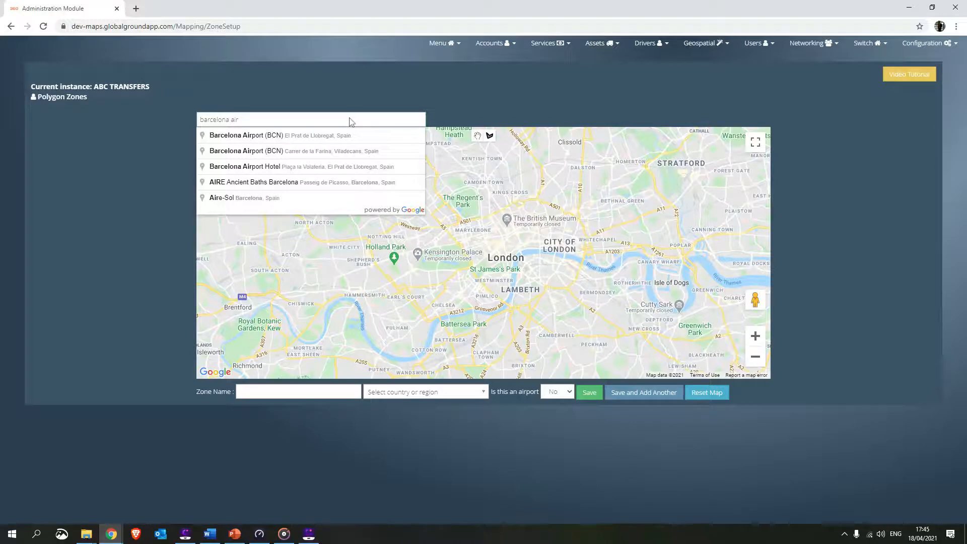
pyautogui.write('port spain')
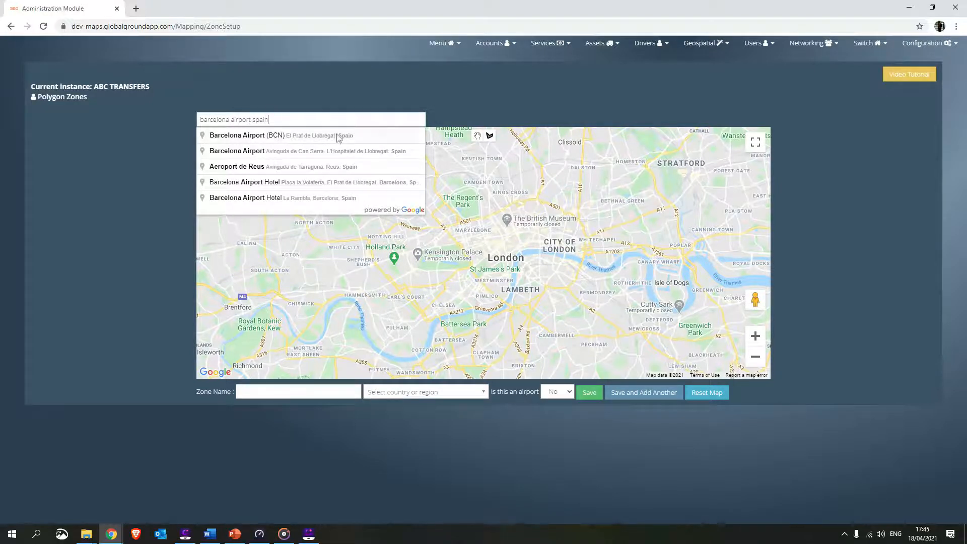
pyautogui.click(336, 136)
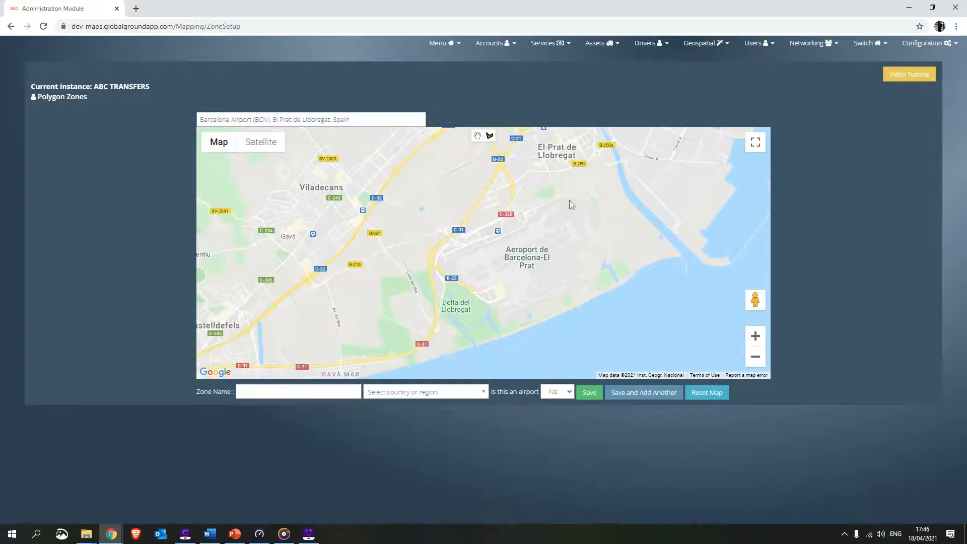
# - Draw a closed polygon around the Barcelona-El Prat airport grounds on the enlarged map, following the coastline on the seaward side
pyautogui.click(754, 336)
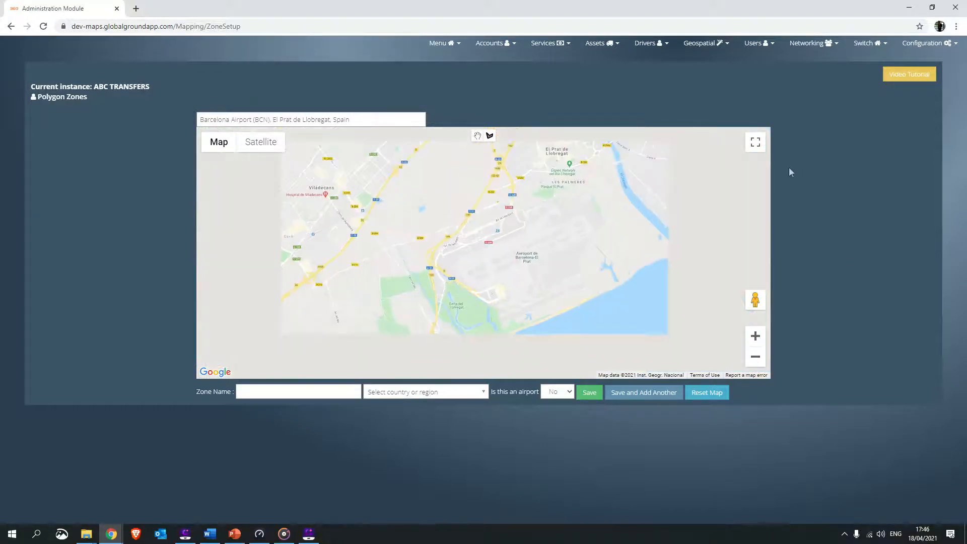
pyautogui.click(751, 146)
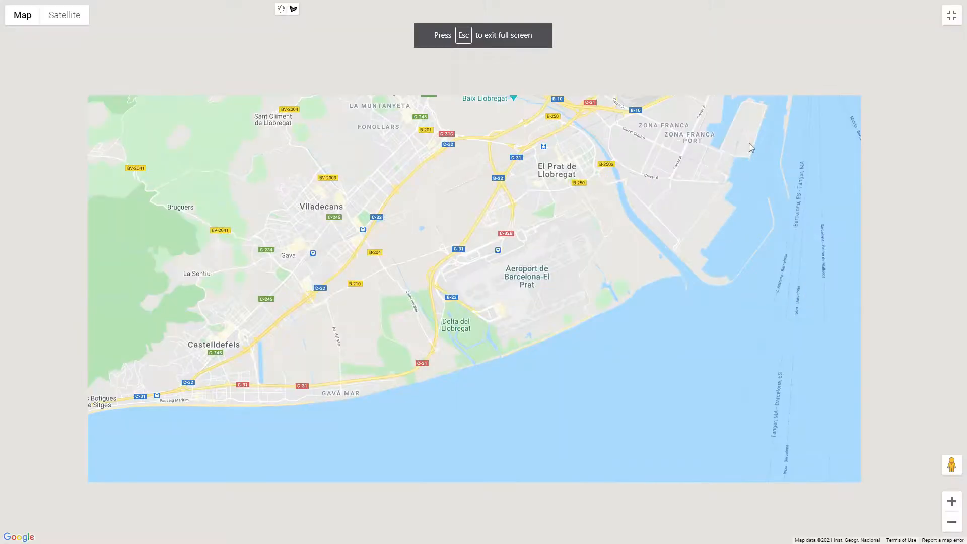
pyautogui.click(572, 200)
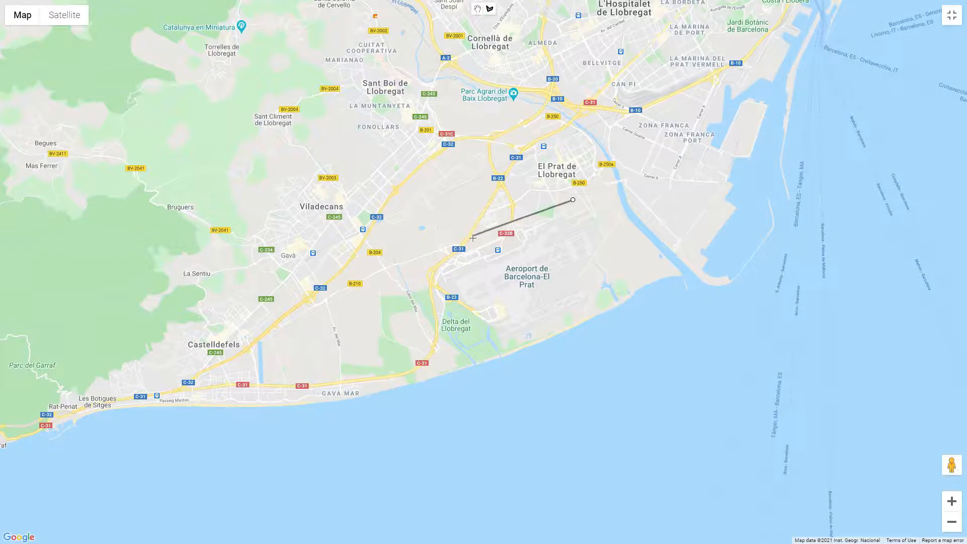
pyautogui.click(424, 265)
pyautogui.click(447, 307)
pyautogui.click(490, 344)
pyautogui.click(570, 319)
pyautogui.doubleClick(600, 288)
pyautogui.click(612, 234)
pyautogui.click(589, 195)
pyautogui.click(573, 199)
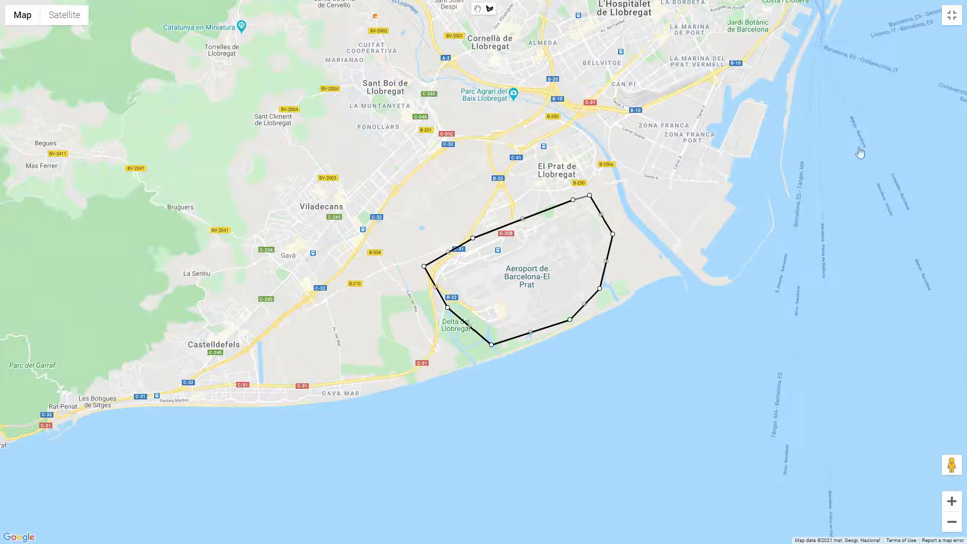
pyautogui.click(950, 17)
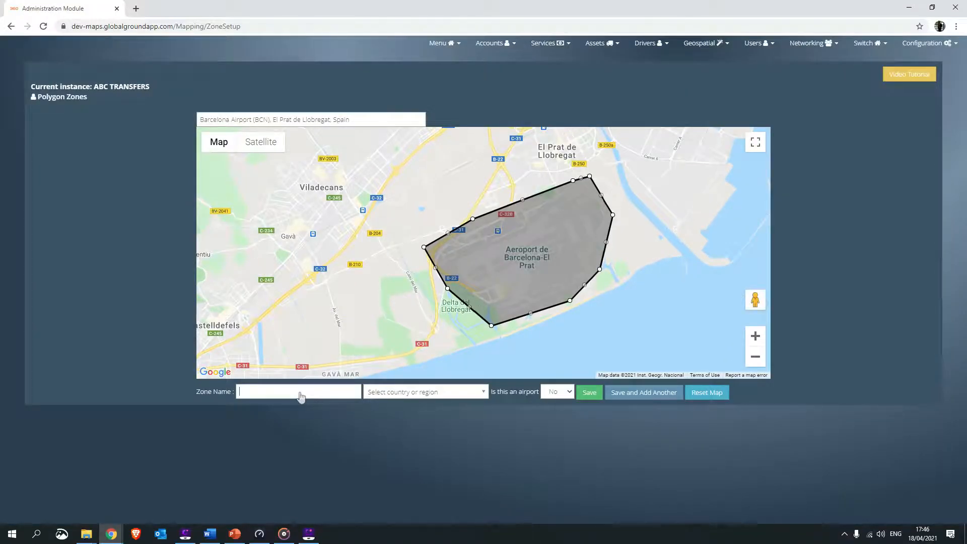
# - Name the manual zone Barcelona Airport, set its country to Spain and save it
pyautogui.hotkey('alt', 'Tab')
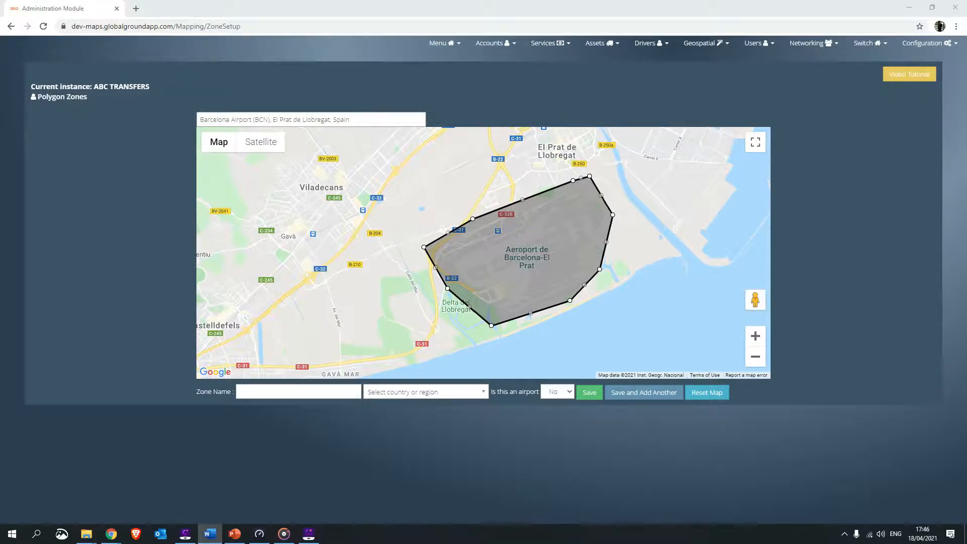
pyautogui.click(309, 395)
pyautogui.write('Barcelona')
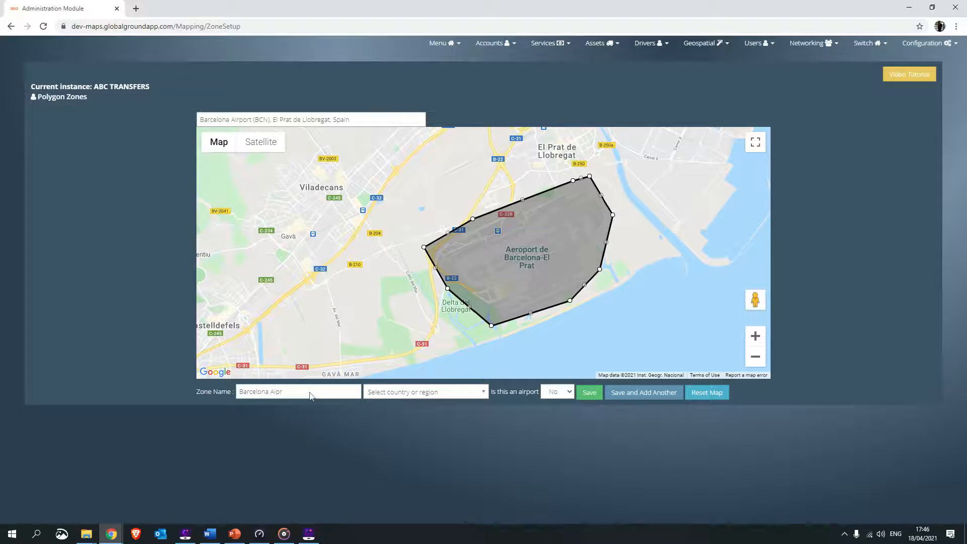
pyautogui.write('Airport')
pyautogui.press('Tab')
pyautogui.write('s')
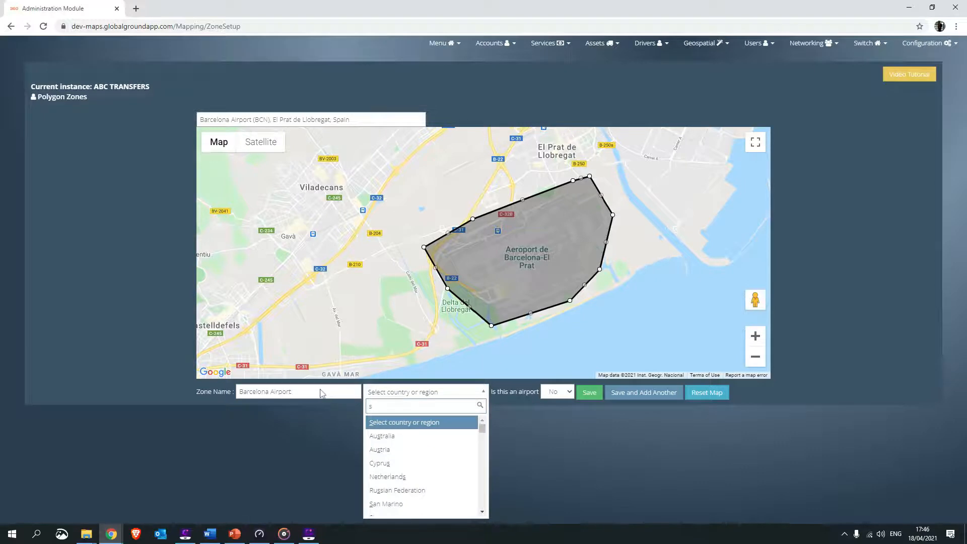
pyautogui.write('p')
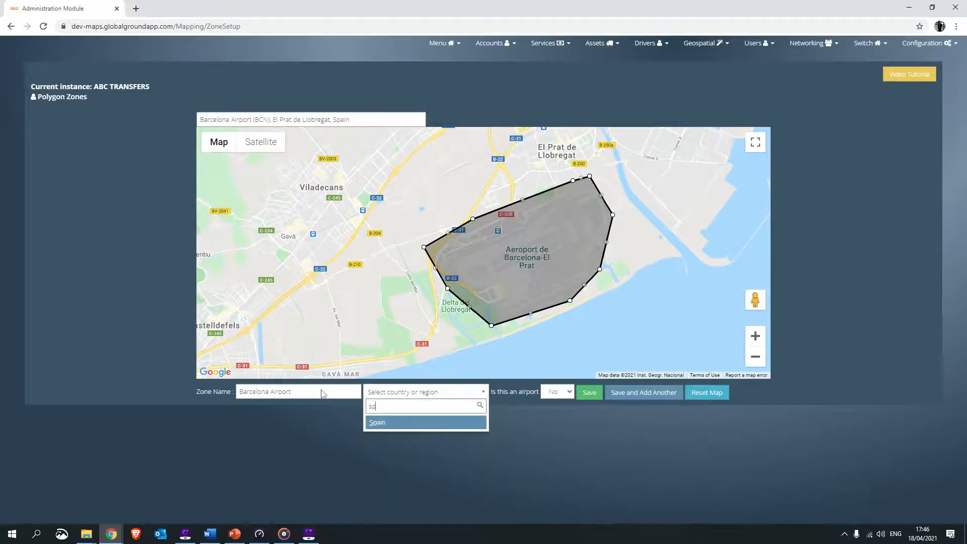
pyautogui.click(394, 423)
pyautogui.click(557, 395)
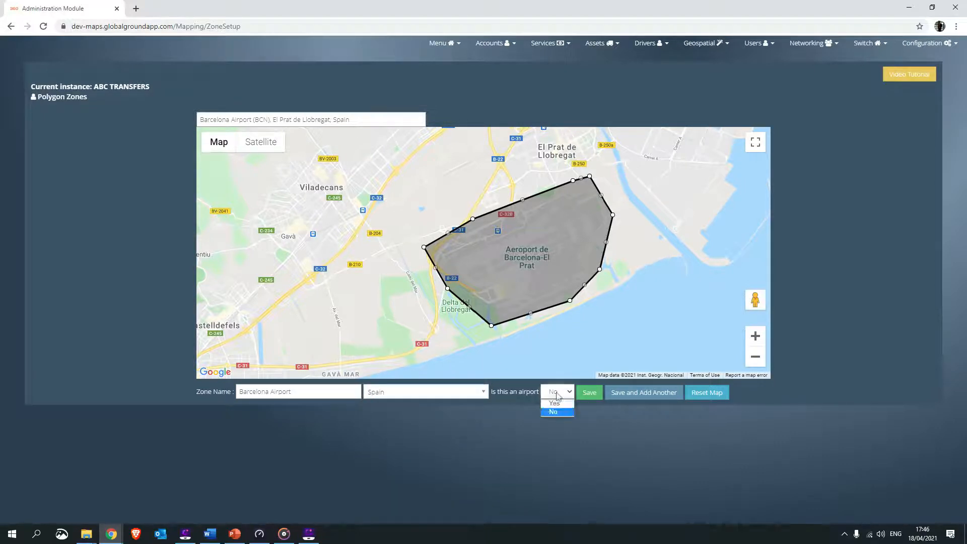
pyautogui.click(563, 410)
pyautogui.click(589, 396)
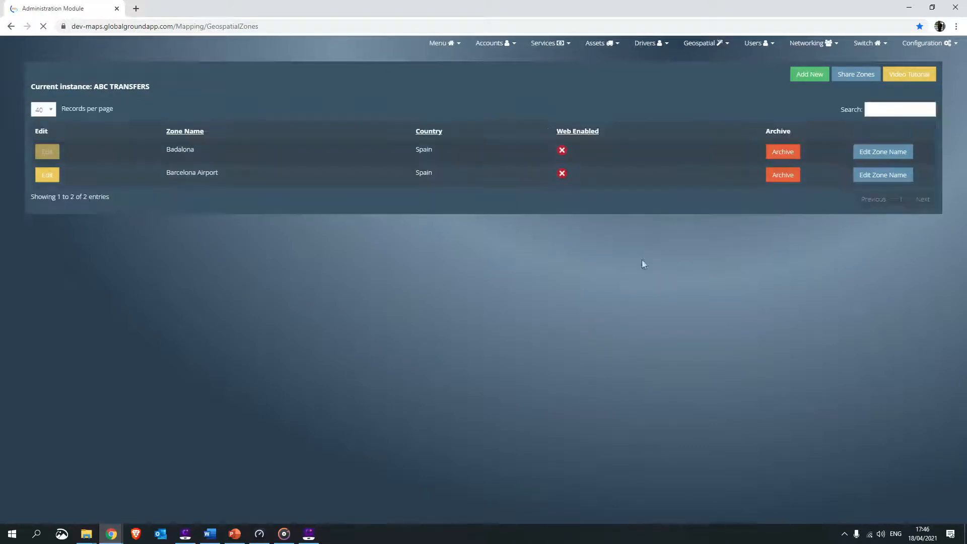
pyautogui.hotkey('alt', 'Tab')
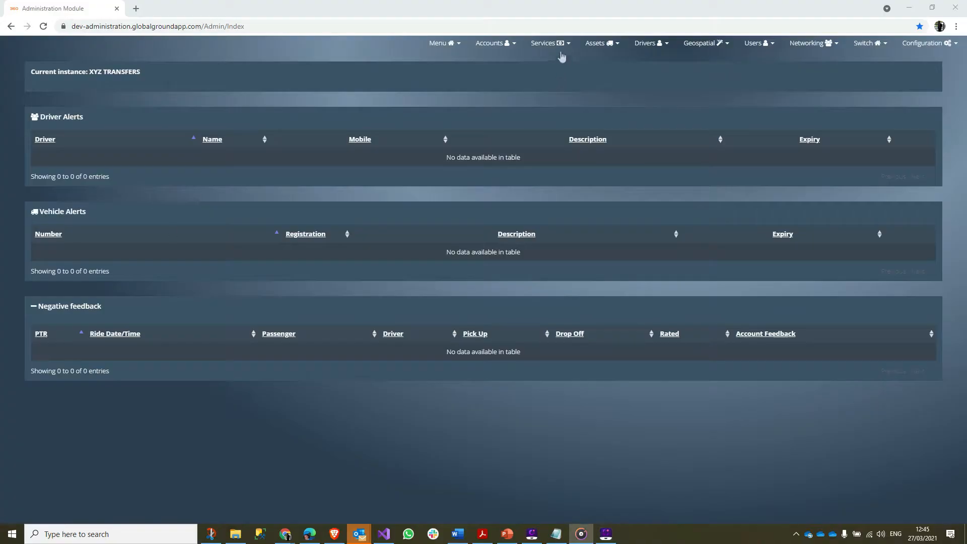
# - Archive the Standard Coach, Standard Minibus, Standard Wheelchair Access Vehicle and Standard Hybrid service types of the XYZ TRANSFERS instance
pyautogui.click(561, 44)
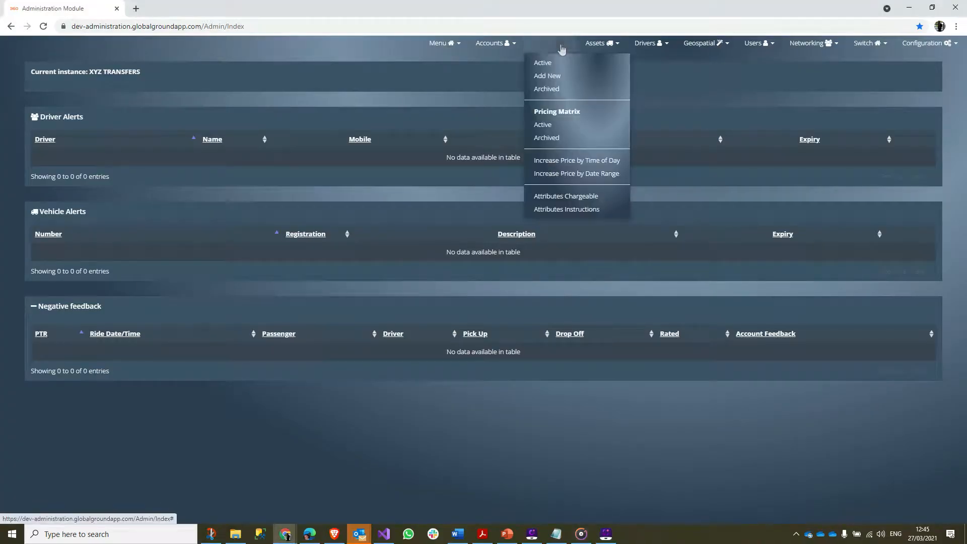
pyautogui.click(554, 64)
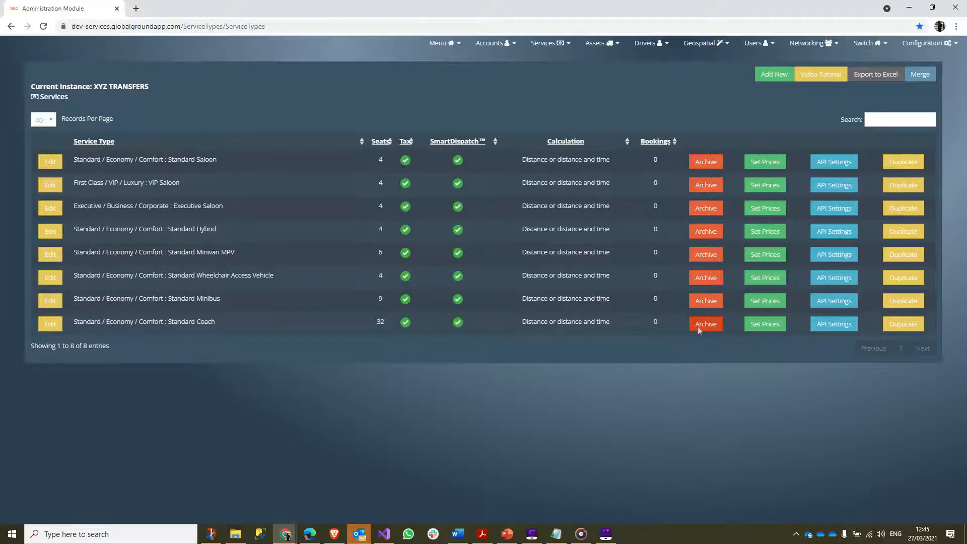
pyautogui.moveTo(148, 322); pyautogui.dragTo(198, 321)
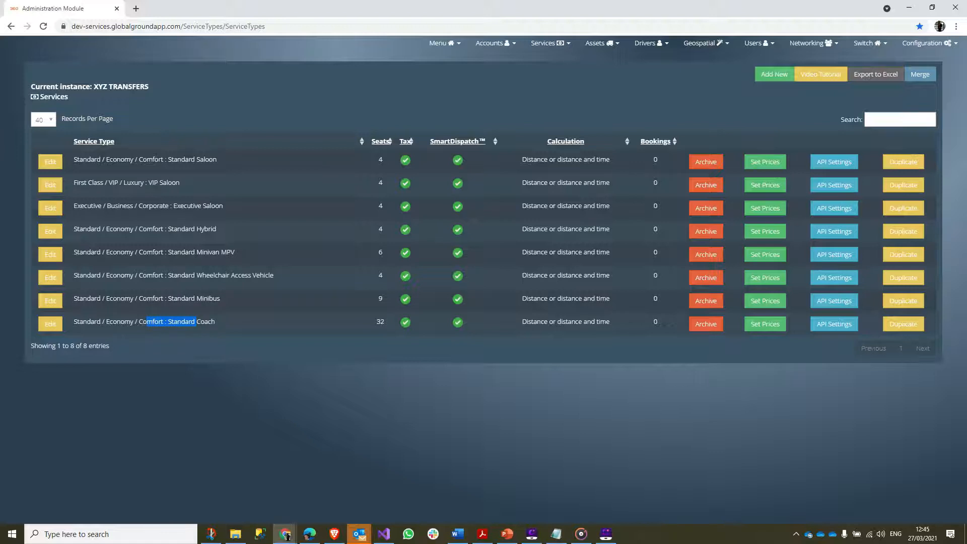
pyautogui.click(705, 323)
pyautogui.click(707, 302)
pyautogui.click(708, 277)
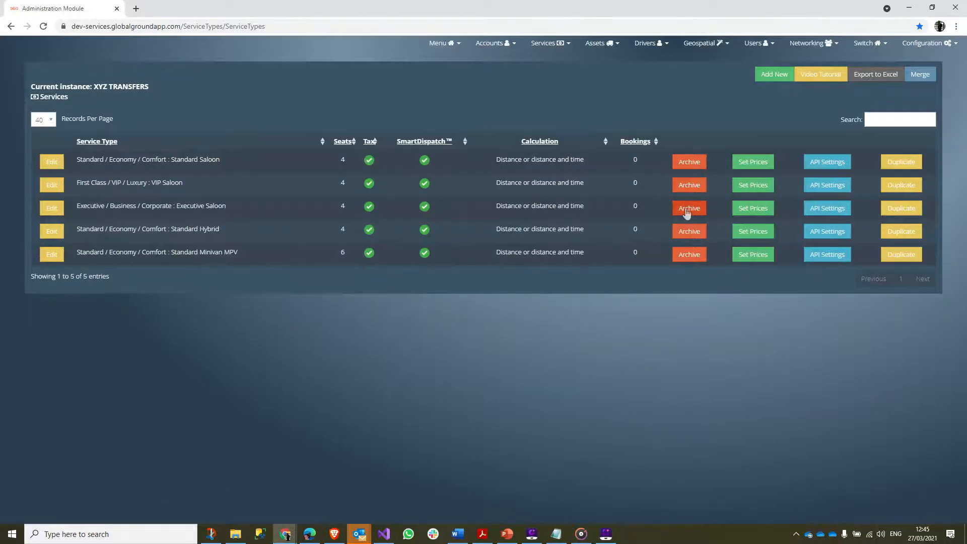
pyautogui.click(688, 230)
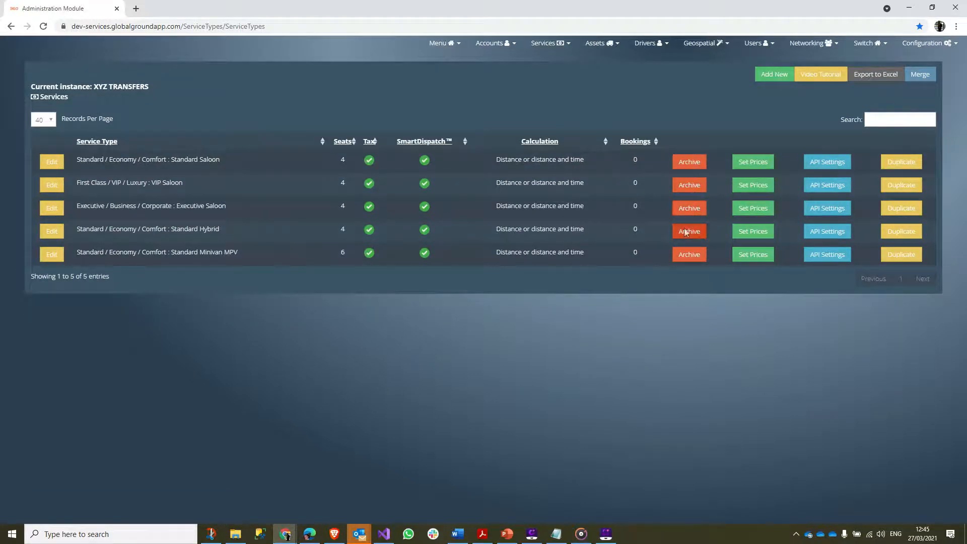
pyautogui.click(694, 186)
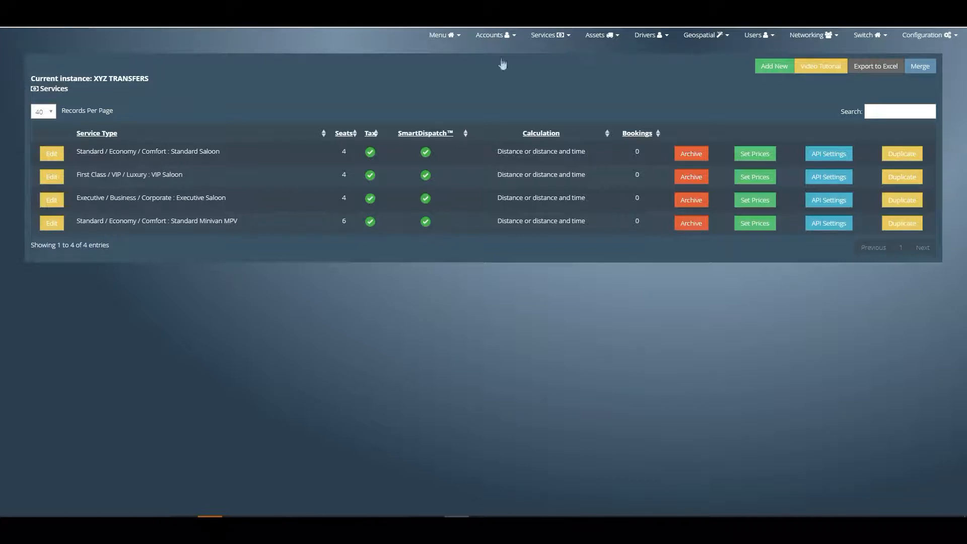
# - Open the price setup of the Standard Saloon service from the active service types
pyautogui.click(544, 36)
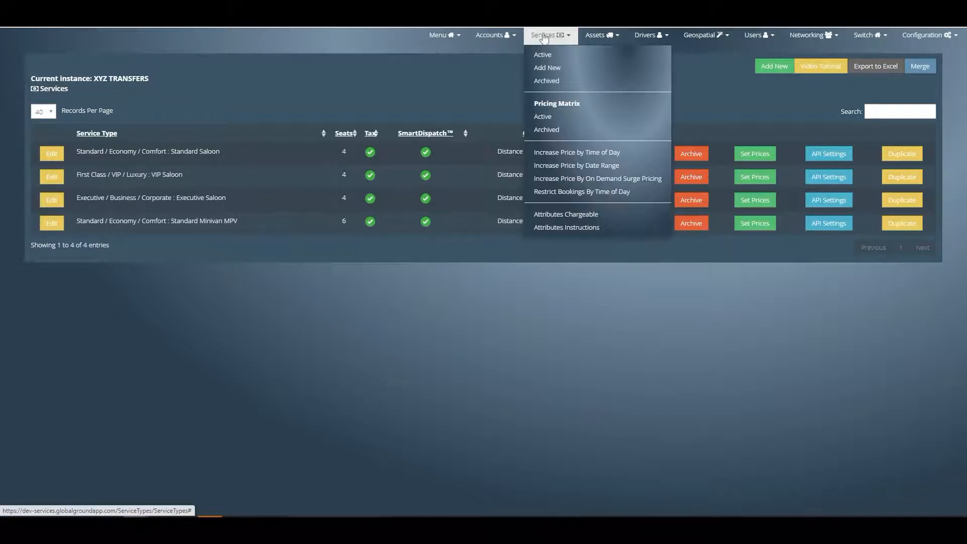
pyautogui.click(558, 56)
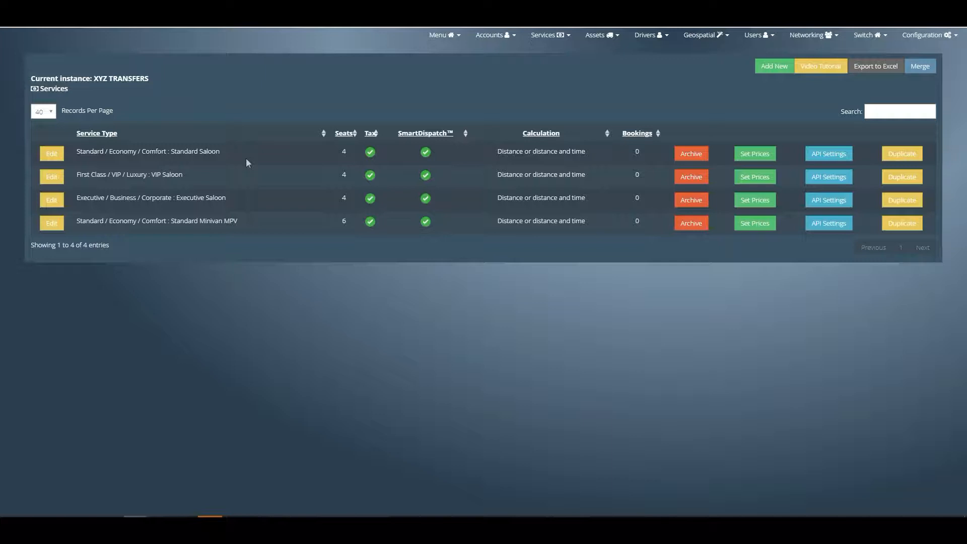
pyautogui.moveTo(177, 152); pyautogui.dragTo(224, 154)
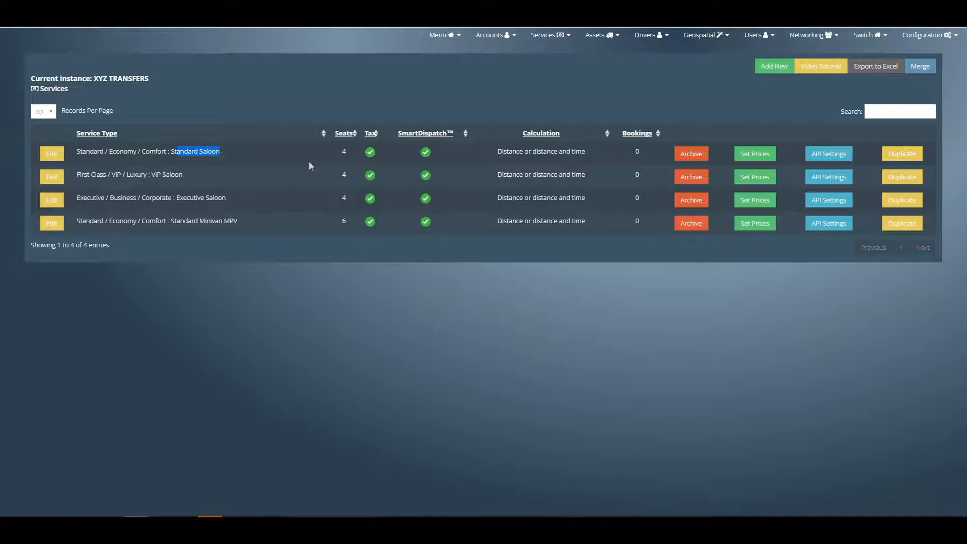
pyautogui.click(756, 155)
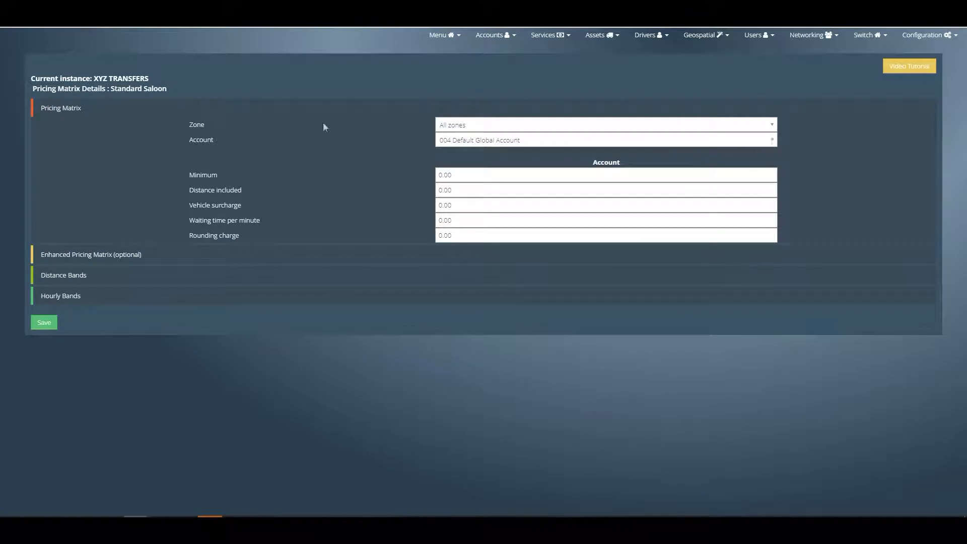
# - Keep the Standard Saloon pricing on All zones and assign it to the BOOKING.COM account
pyautogui.moveTo(189, 124); pyautogui.dragTo(217, 123)
pyautogui.click(481, 125)
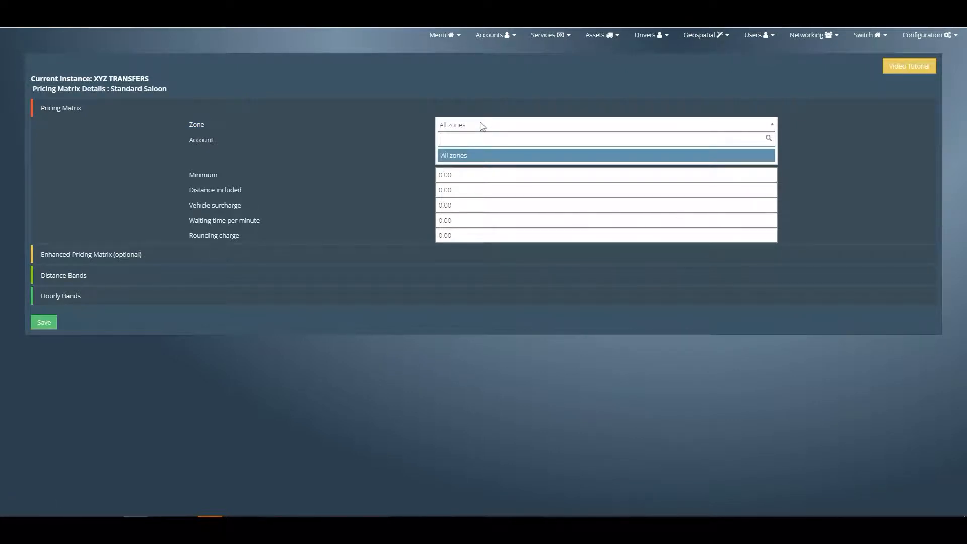
pyautogui.click(482, 125)
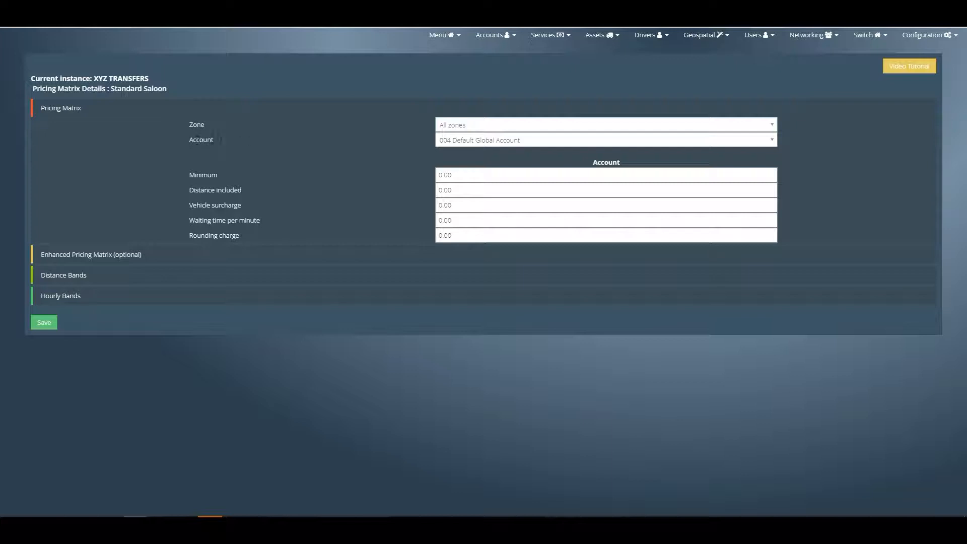
pyautogui.click(560, 144)
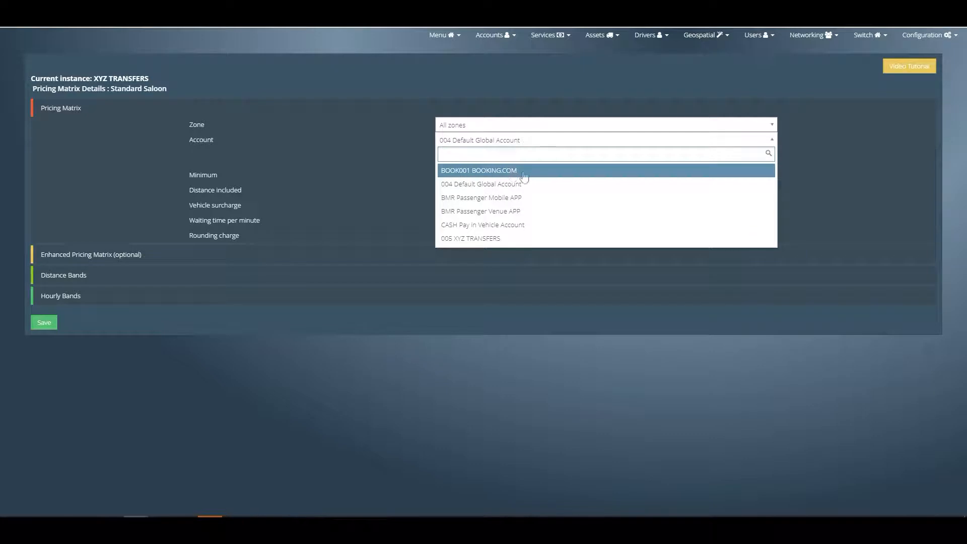
pyautogui.click(456, 170)
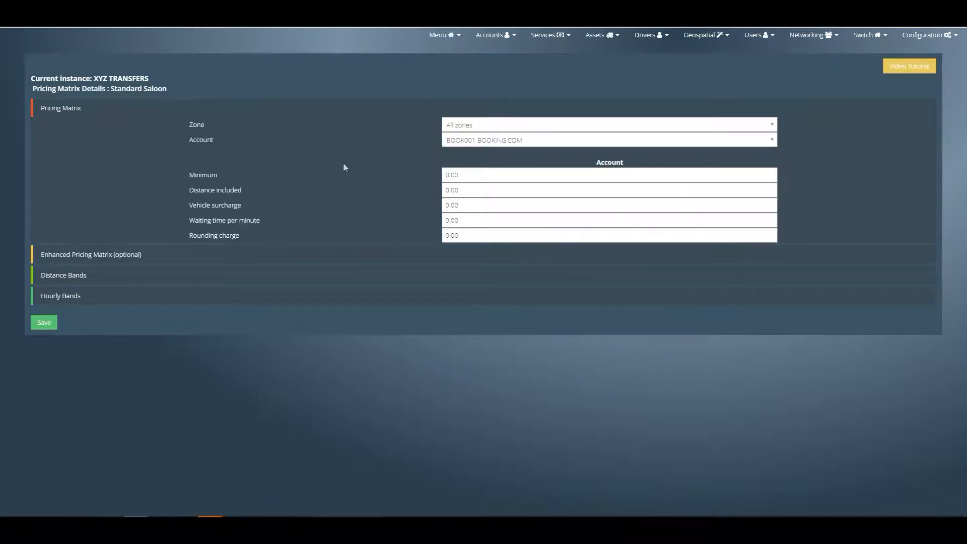
# - Set the Standard Saloon minimum to 20, distance included to 10, waiting time per minute to 0.50 and rounding charge to 1
pyautogui.doubleClick(466, 175)
pyautogui.write('25')
pyautogui.write('0')
pyautogui.press('Tab')
pyautogui.write('10')
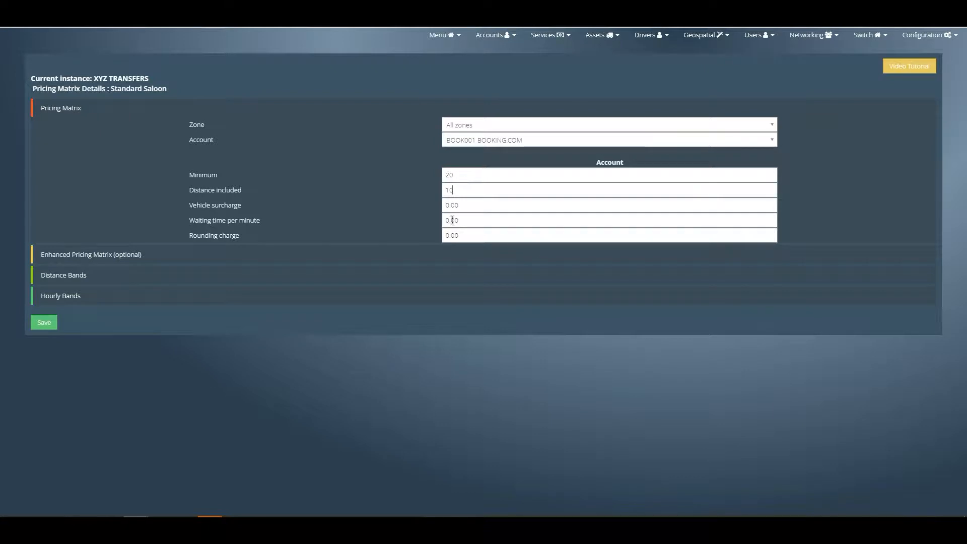
pyautogui.moveTo(461, 220); pyautogui.dragTo(432, 219)
pyautogui.write('0.50')
pyautogui.press('Tab')
pyautogui.write('1')
# - In the enhanced pricing matrix, set the waiting time start to 15 minutes and the stop VIA charge to 5
pyautogui.click(53, 256)
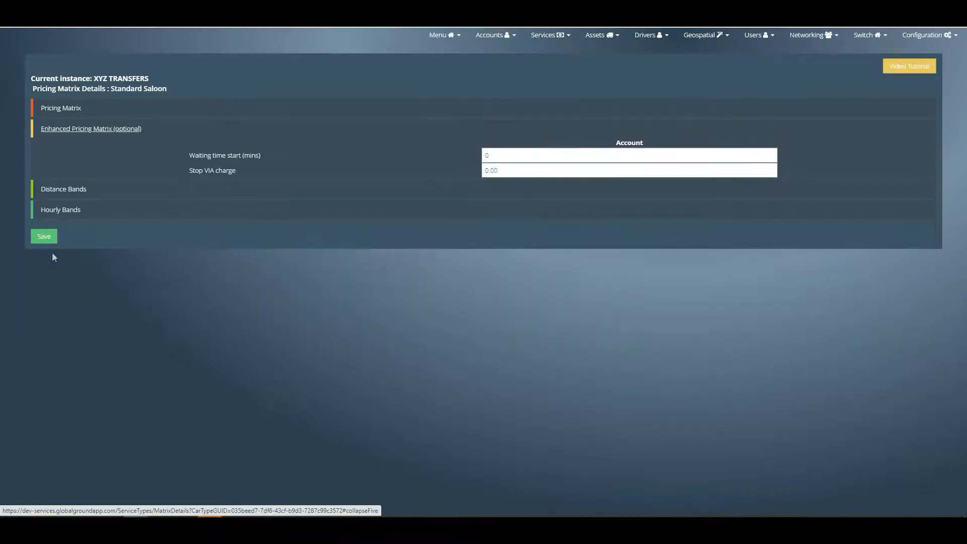
pyautogui.doubleClick(500, 156)
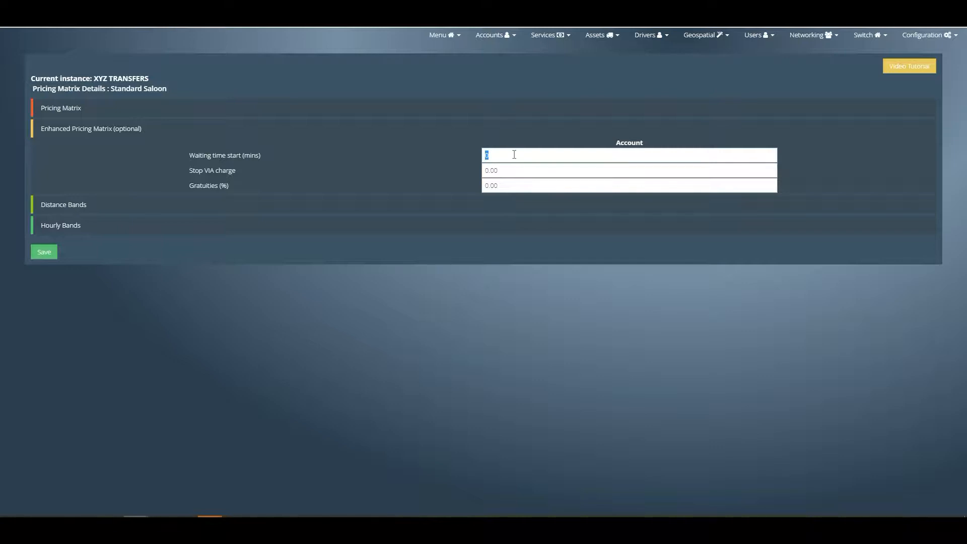
pyautogui.write('15')
pyautogui.press('Tab')
pyautogui.write('5')
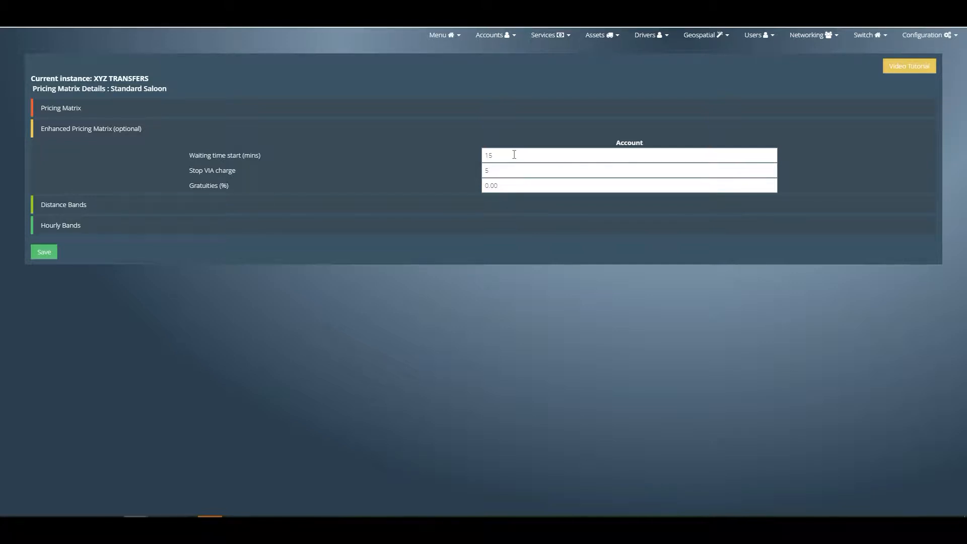
pyautogui.press('Tab')
# - Examine how the distance bands relate to the included distance, and check the end distance of the first band without changing it
pyautogui.click(70, 204)
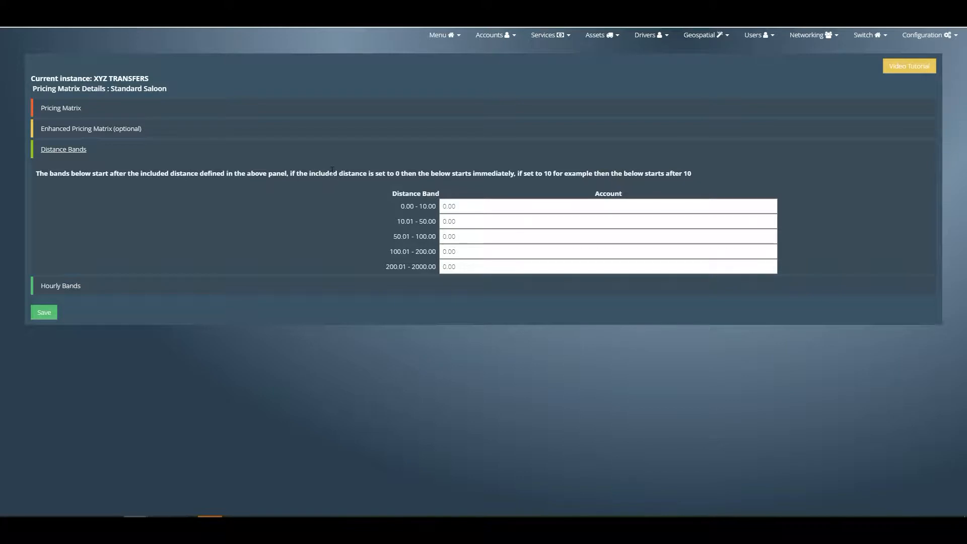
pyautogui.moveTo(180, 173); pyautogui.dragTo(522, 173)
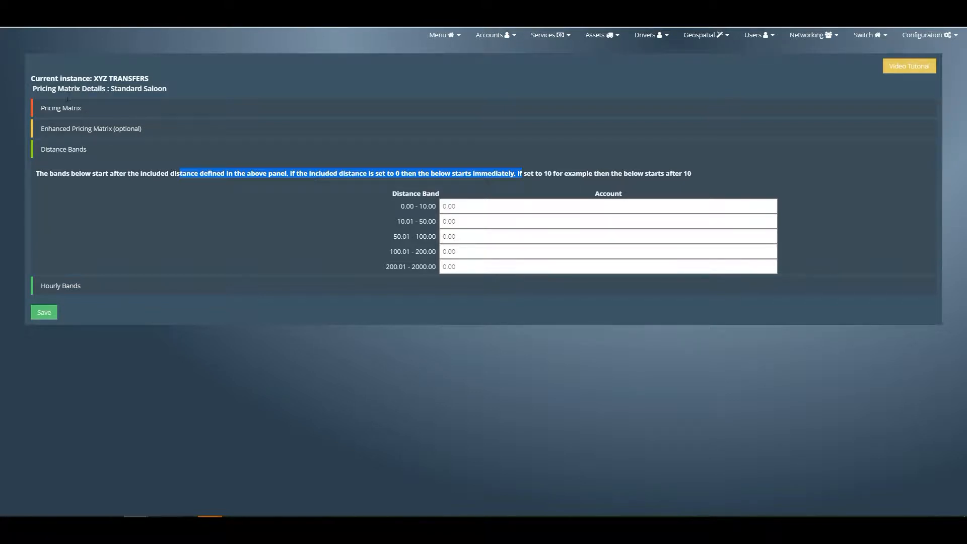
pyautogui.click(69, 107)
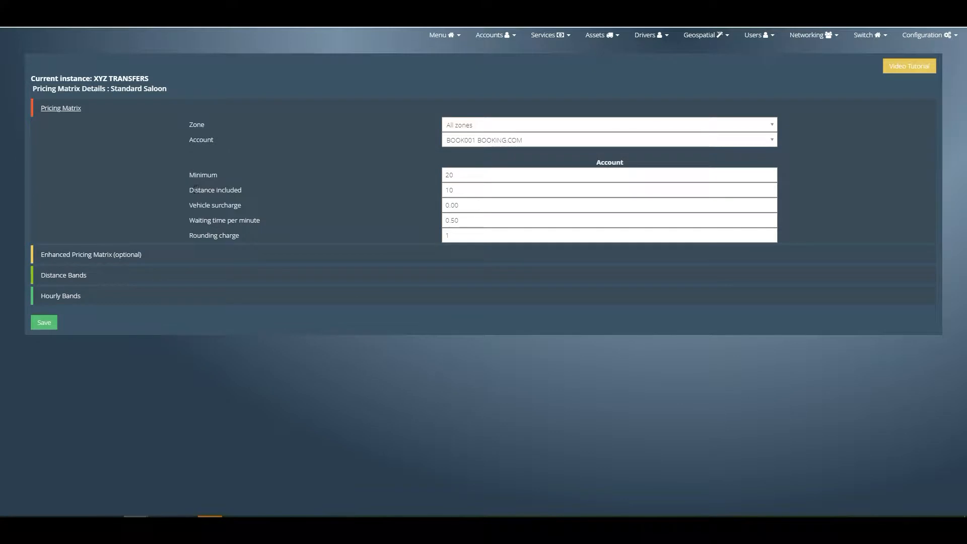
pyautogui.moveTo(190, 189); pyautogui.dragTo(267, 195)
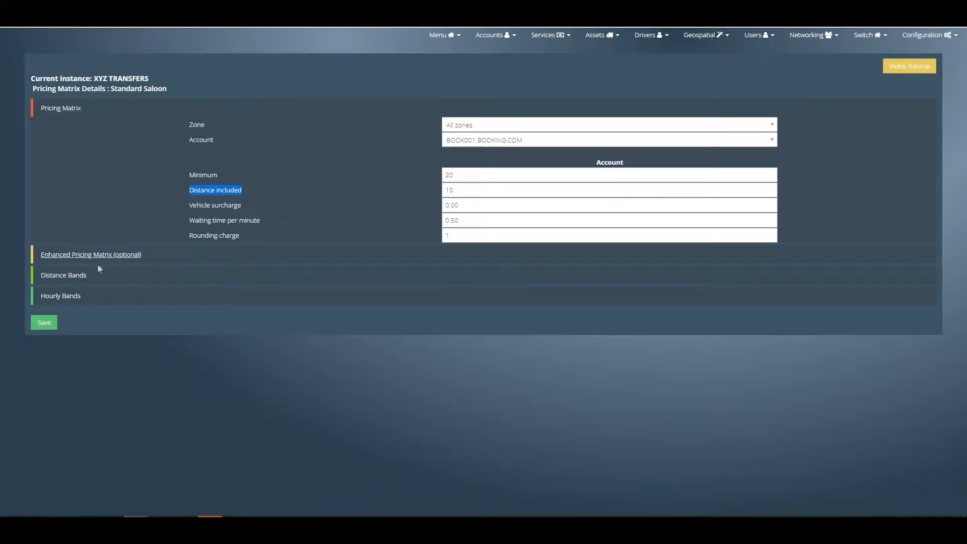
pyautogui.click(71, 277)
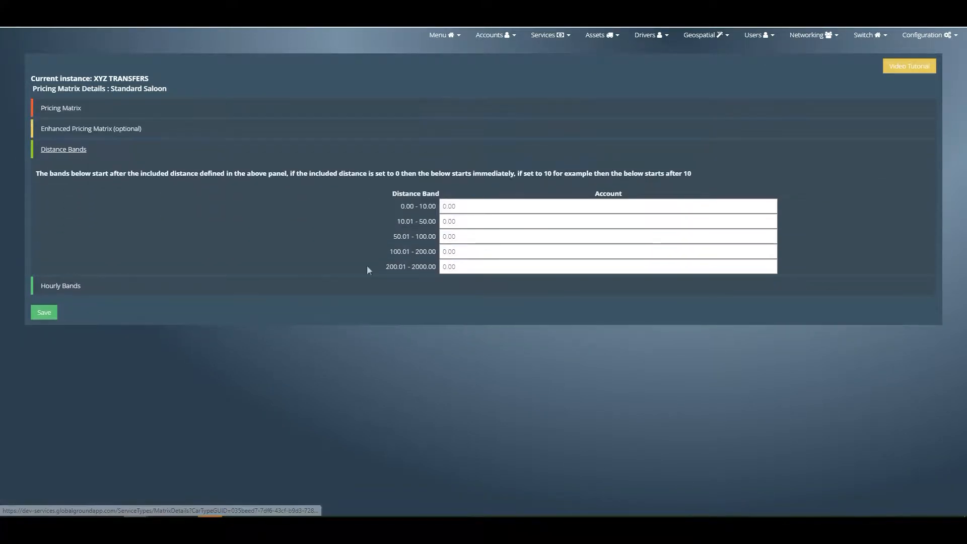
pyautogui.click(413, 206)
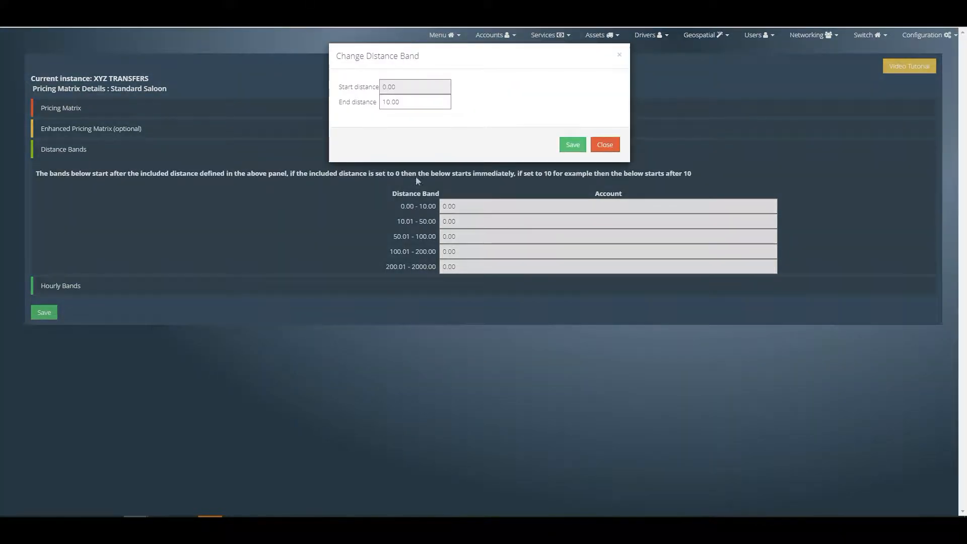
pyautogui.doubleClick(410, 101)
pyautogui.click(601, 148)
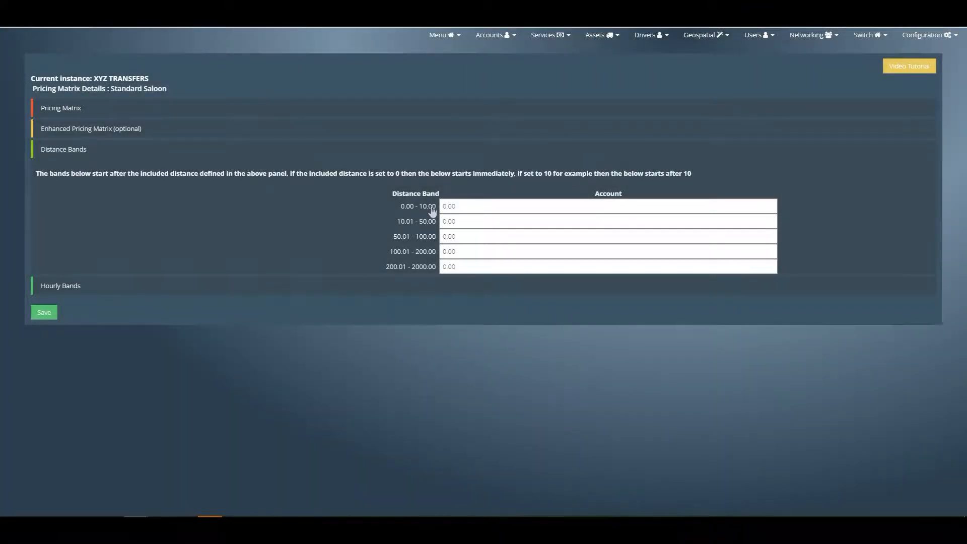
# - Enter the rates 2.50, 2.50, 2.00, 2.00 and 1.75 for the five distance bands, from shortest to longest
pyautogui.moveTo(466, 206); pyautogui.dragTo(442, 206)
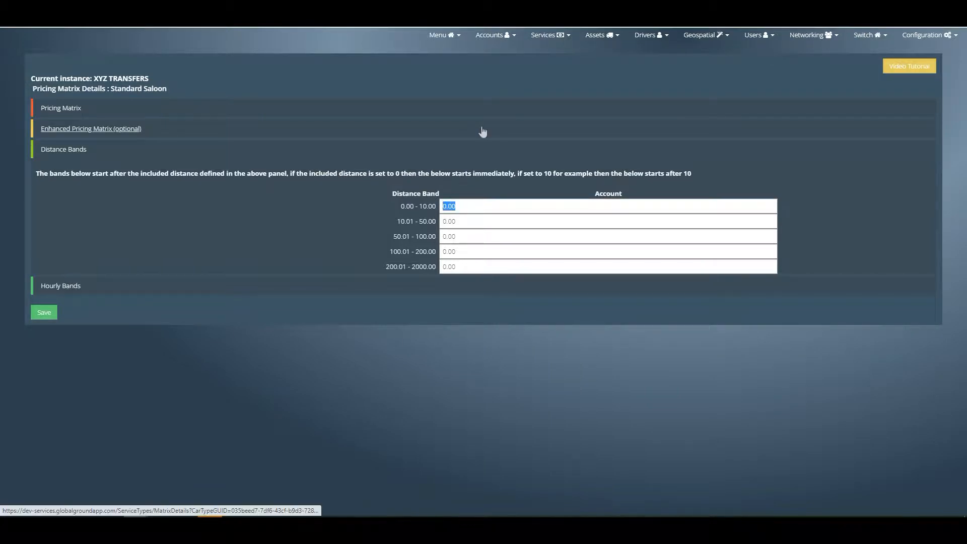
pyautogui.write('2.50')
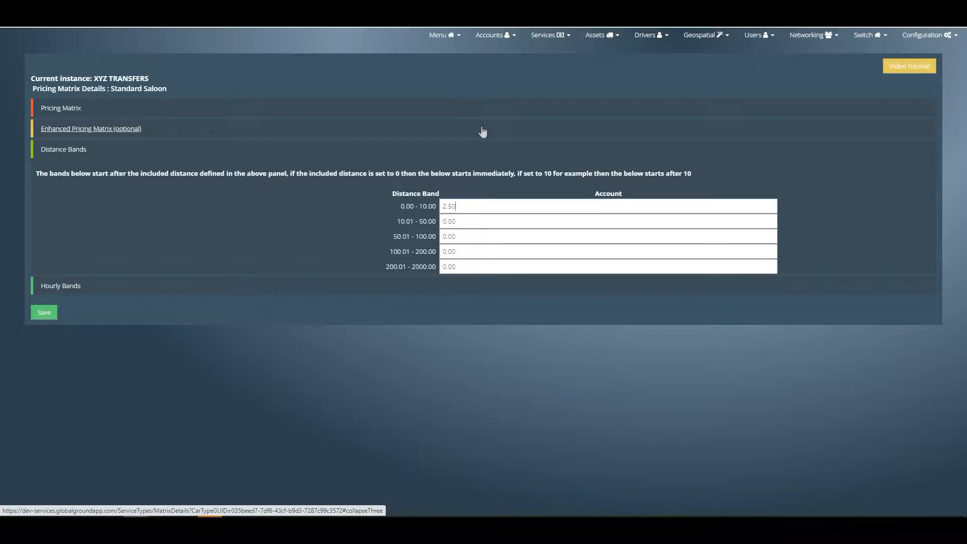
pyautogui.press('Tab')
pyautogui.write('2')
pyautogui.write('.50')
pyautogui.press('Tab')
pyautogui.write('2.00')
pyautogui.press('Tab')
pyautogui.write('2.00')
pyautogui.press('Tab')
pyautogui.write('1.75')
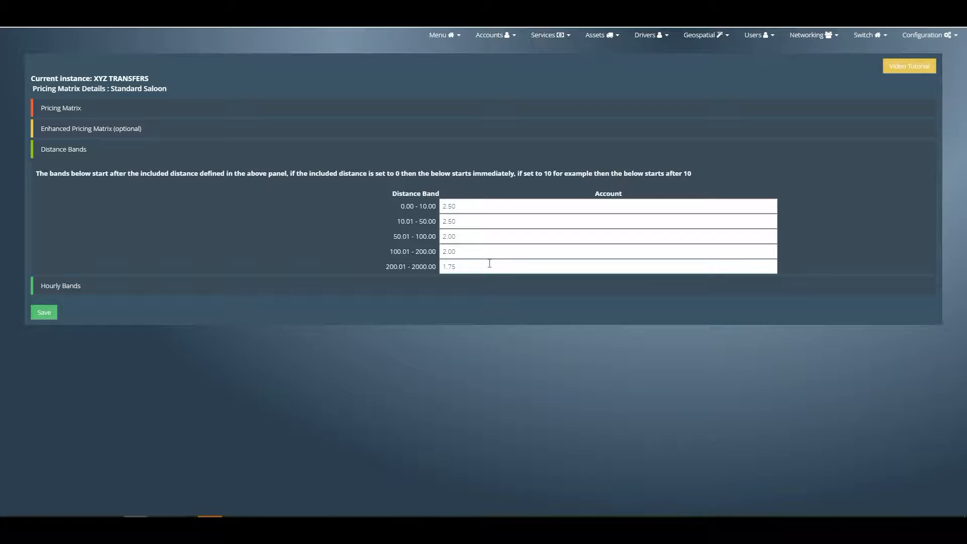
# - Open the hourly bands and check the end hour of the first band without changing it
pyautogui.click(70, 287)
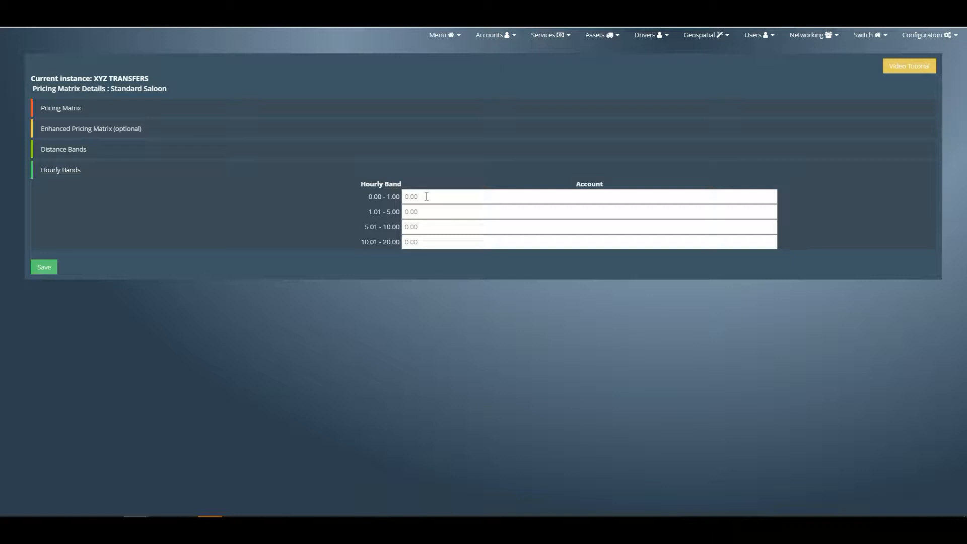
pyautogui.click(393, 197)
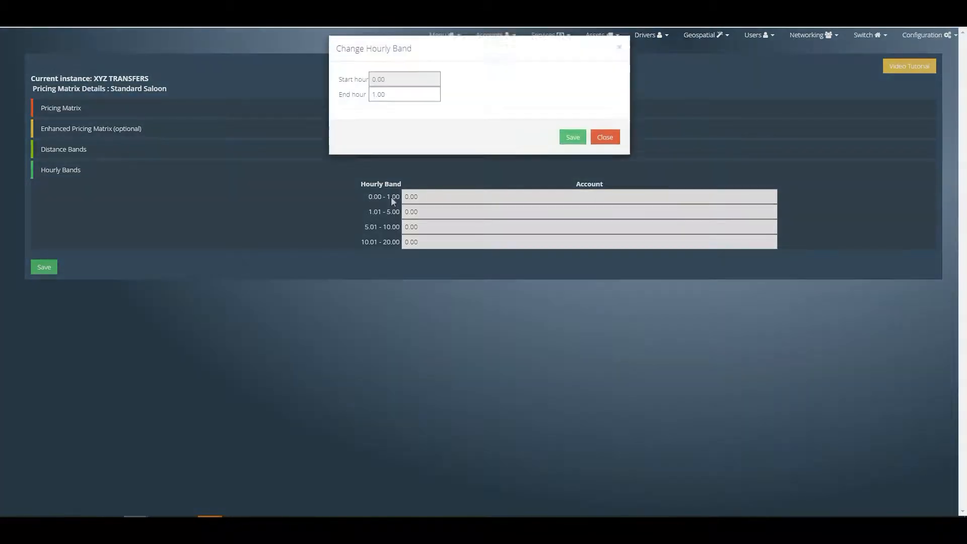
pyautogui.doubleClick(400, 101)
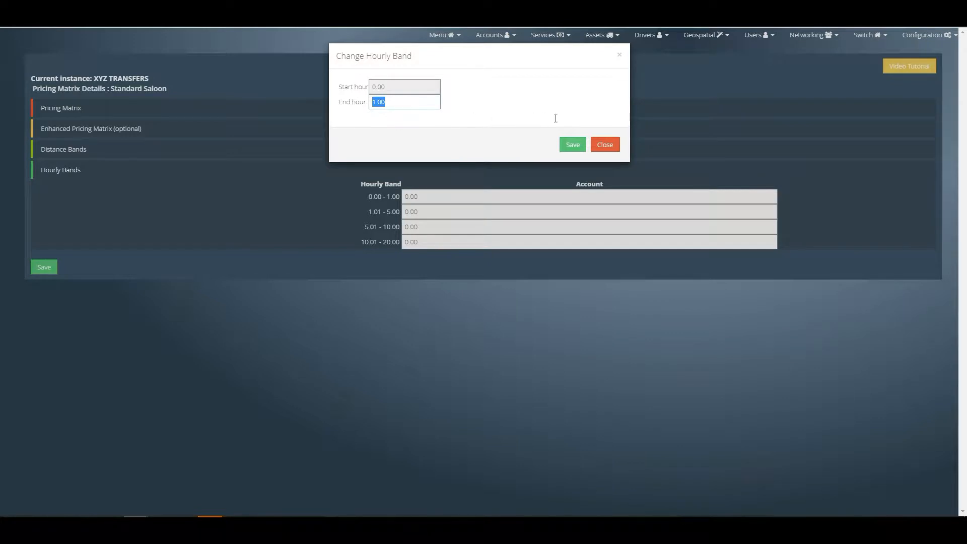
pyautogui.click(604, 144)
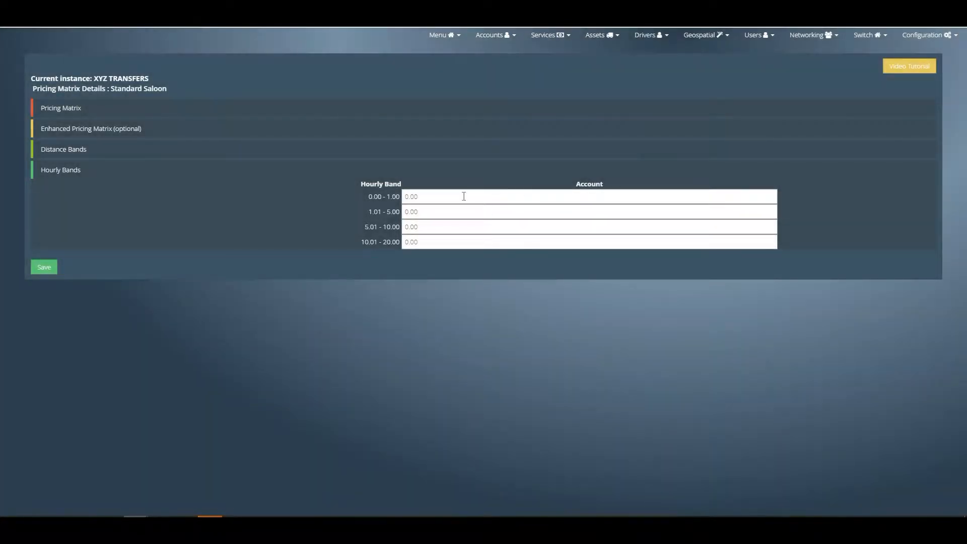
# - Enter the rates 10, 7, 6 and 4 for the four hourly bands and save the Standard Saloon pricing
pyautogui.doubleClick(412, 197)
pyautogui.write('10')
pyautogui.press('Tab')
pyautogui.write('7')
pyautogui.press('Tab')
pyautogui.write('5')
pyautogui.press('Tab')
pyautogui.hotkey('shift', 'Tab')
pyautogui.write('6')
pyautogui.press('Tab')
pyautogui.write('4')
pyautogui.click(44, 268)
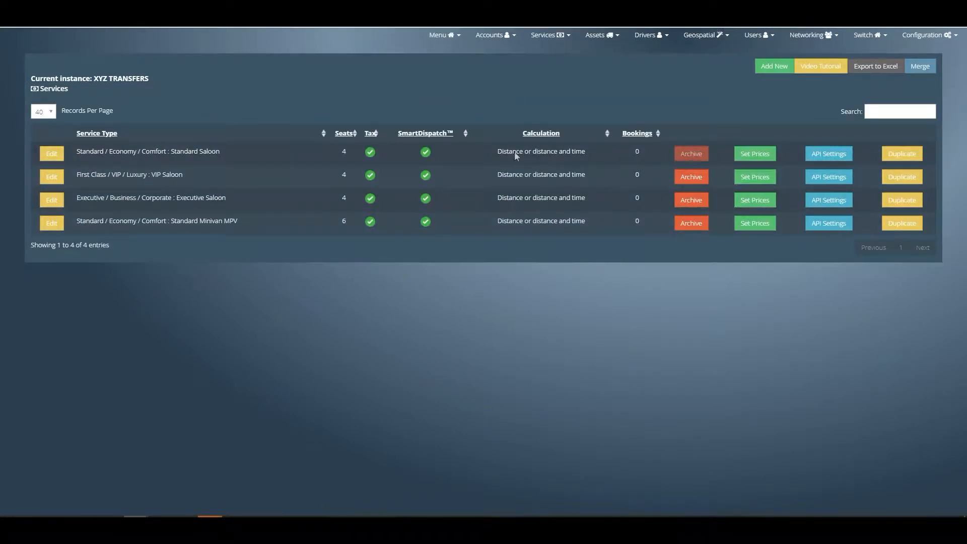
# - Check the calculation method of the Standard Saloon service and open the list of active pricing matrices
pyautogui.moveTo(517, 153); pyautogui.dragTo(608, 158)
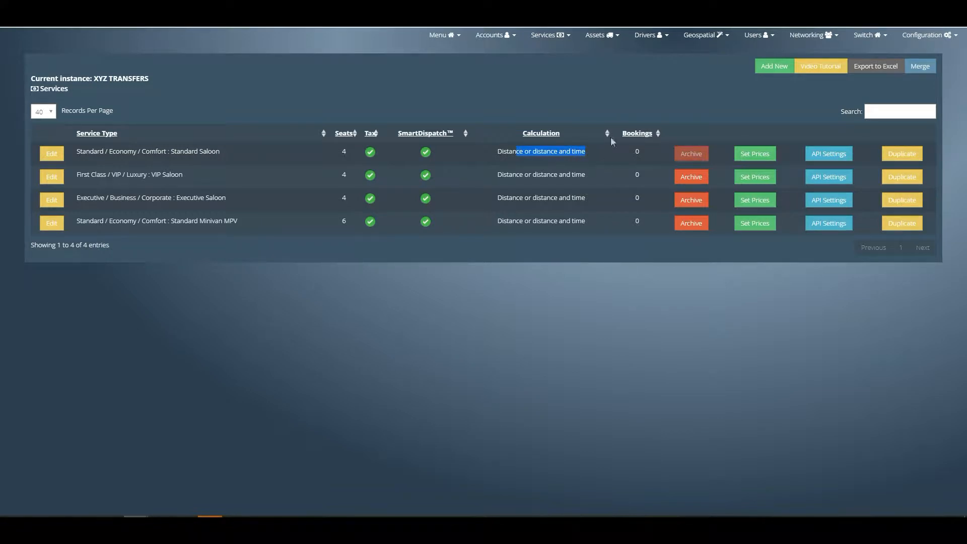
pyautogui.moveTo(555, 38)
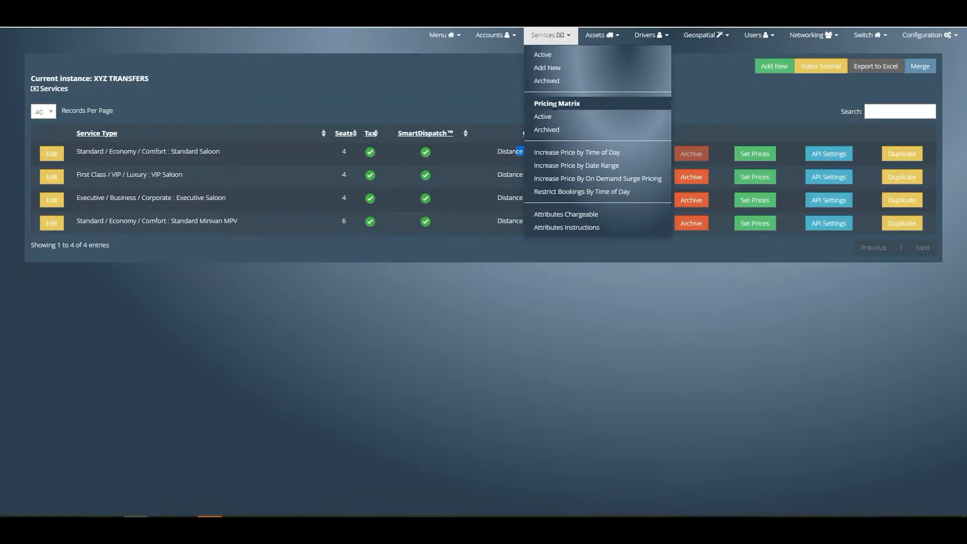
pyautogui.click(548, 117)
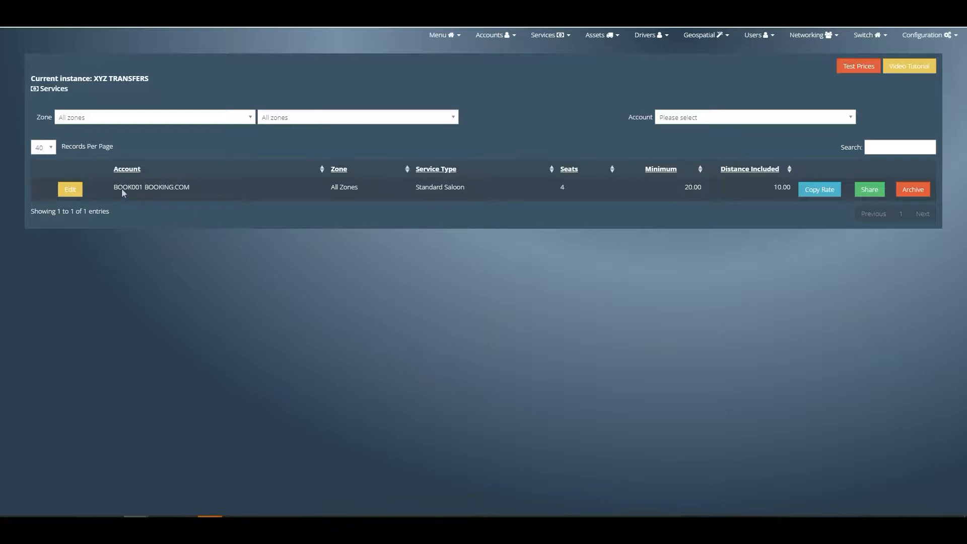
pyautogui.moveTo(115, 187); pyautogui.dragTo(190, 188)
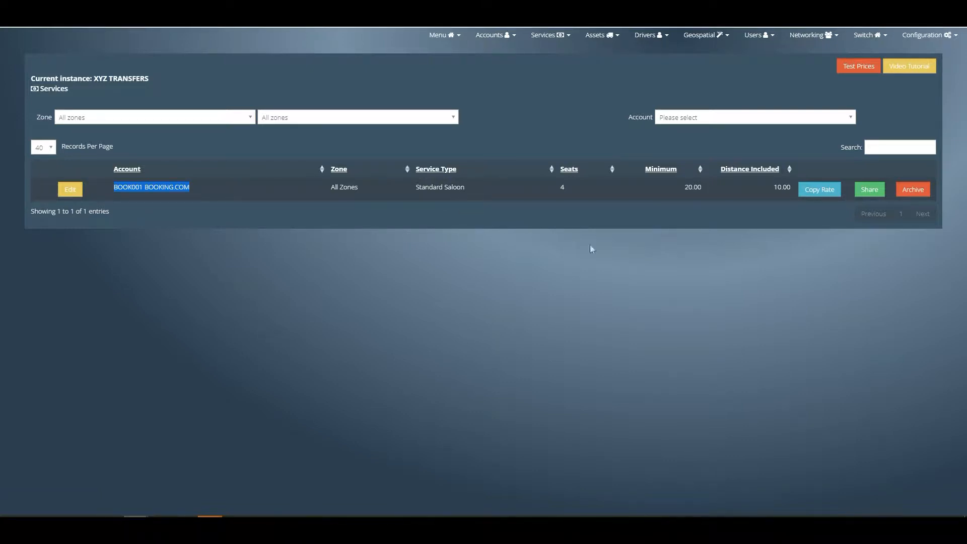
# - Copy the Standard Saloon rate to the Executive Saloon service type under the same BOOKING.COM account
pyautogui.click(820, 192)
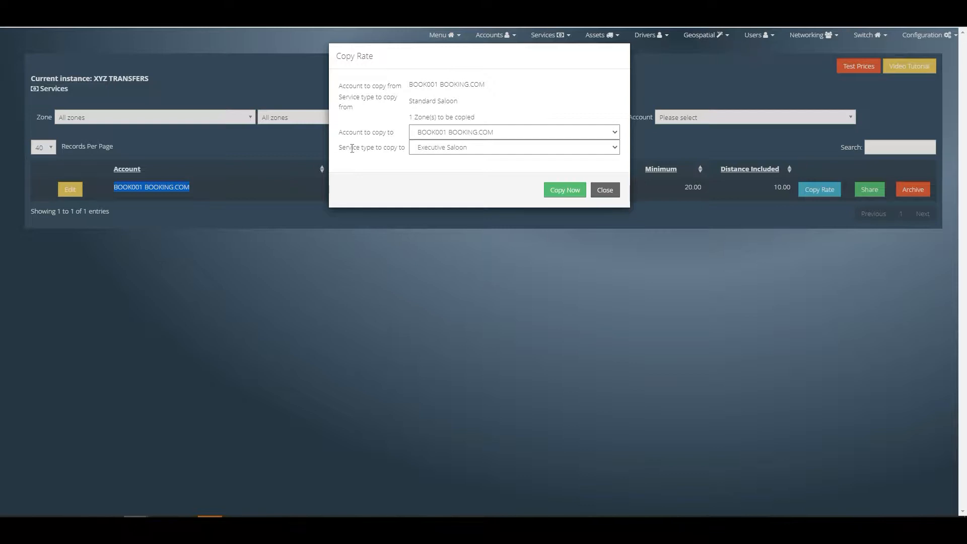
pyautogui.click(466, 151)
pyautogui.click(466, 152)
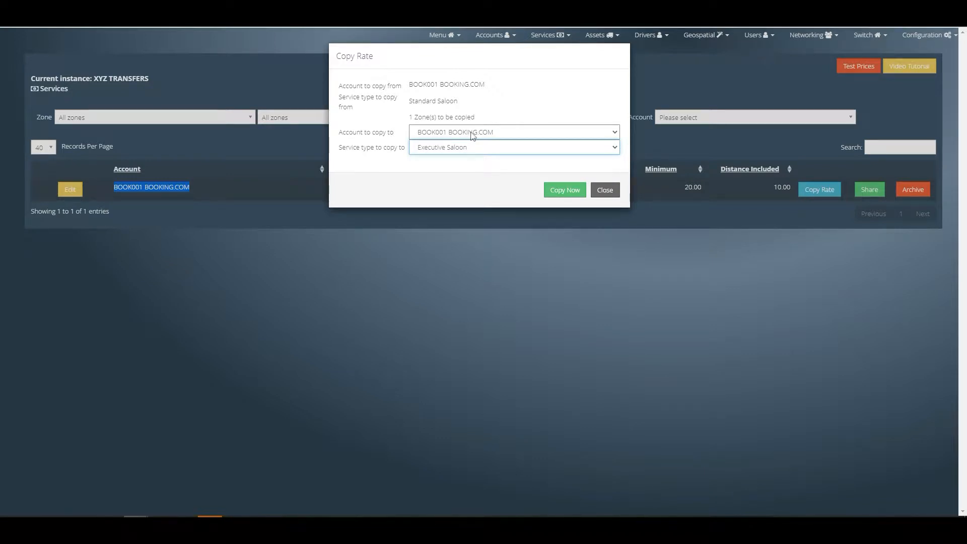
pyautogui.click(473, 133)
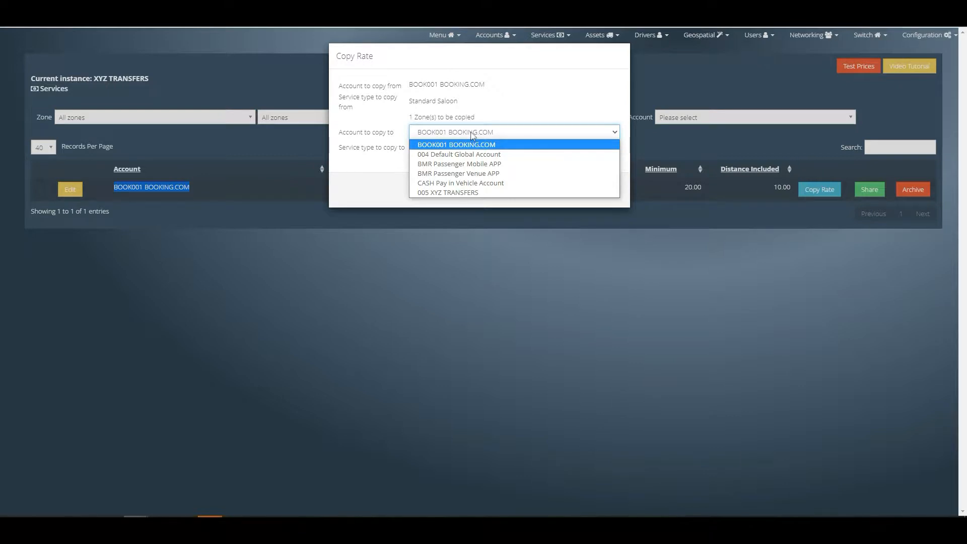
pyautogui.click(473, 134)
pyautogui.click(468, 148)
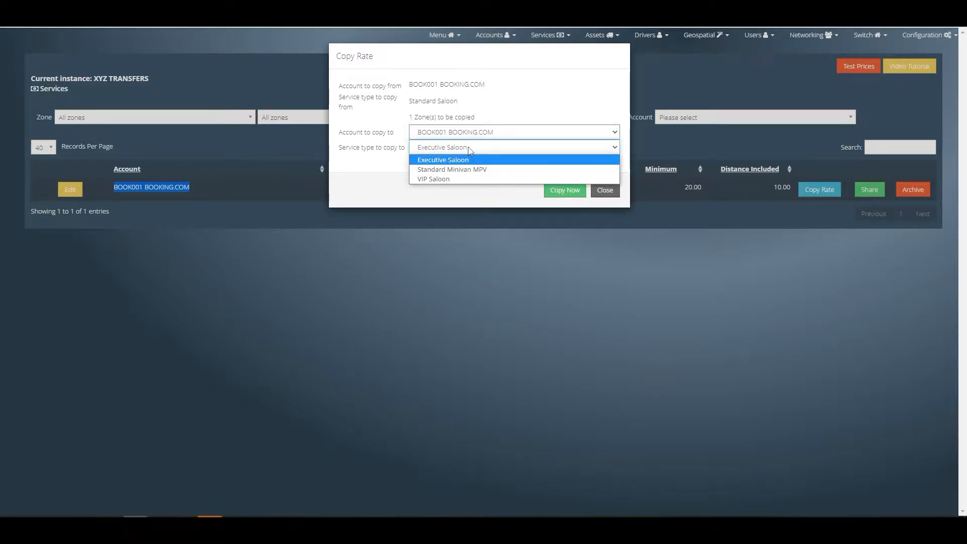
pyautogui.click(462, 161)
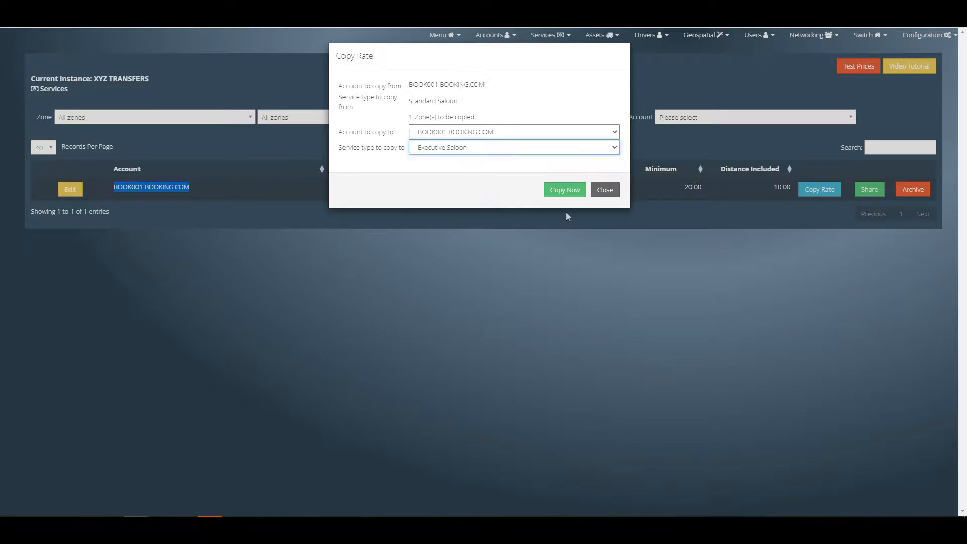
pyautogui.click(565, 190)
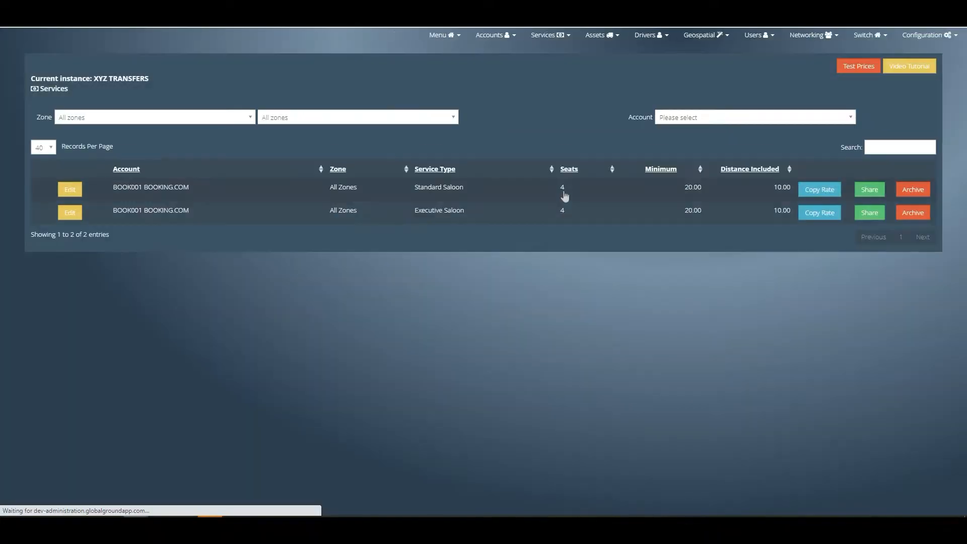
# - Set the Executive Saloon's minimum charge to 30 in its BOOKING.COM pricing matrix and save it
pyautogui.moveTo(413, 210); pyautogui.dragTo(478, 211)
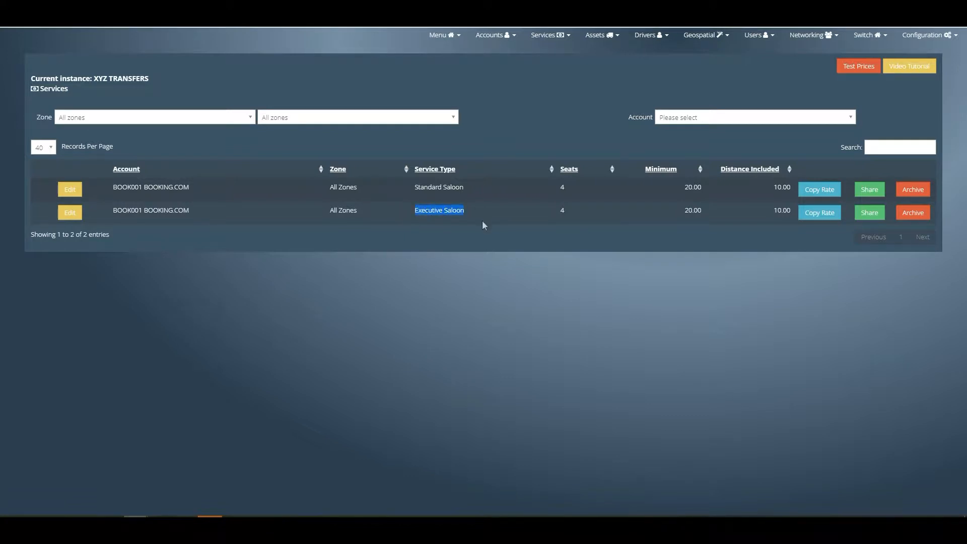
pyautogui.click(65, 216)
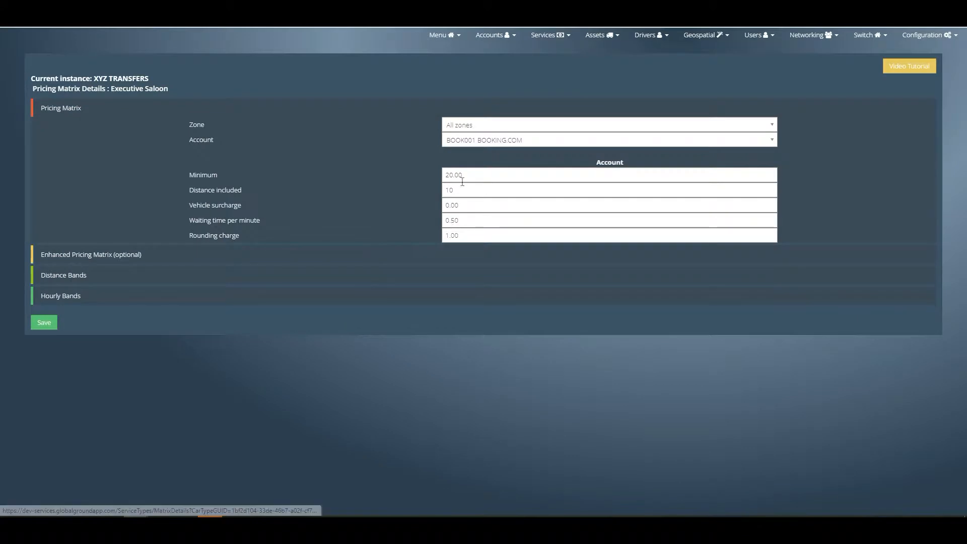
pyautogui.doubleClick(473, 173)
pyautogui.write('30')
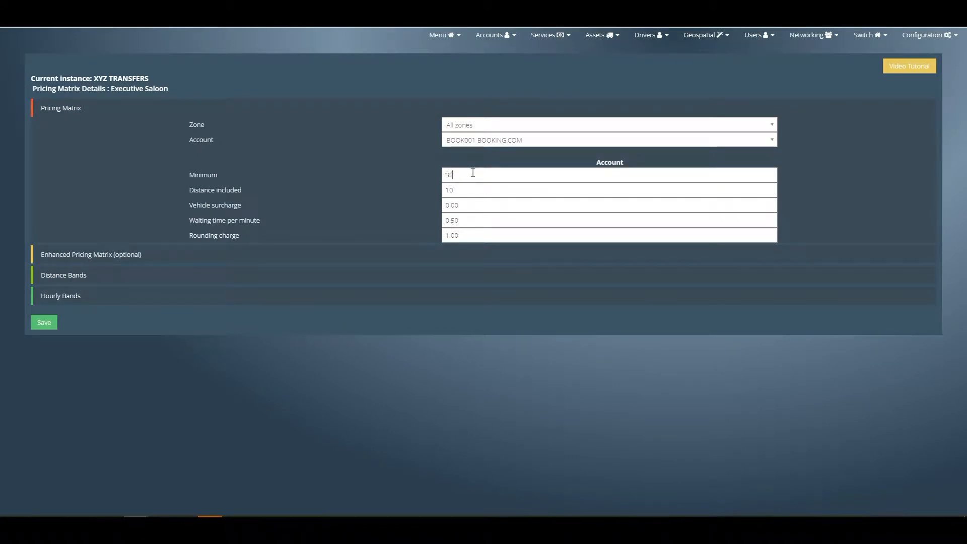
pyautogui.click(44, 322)
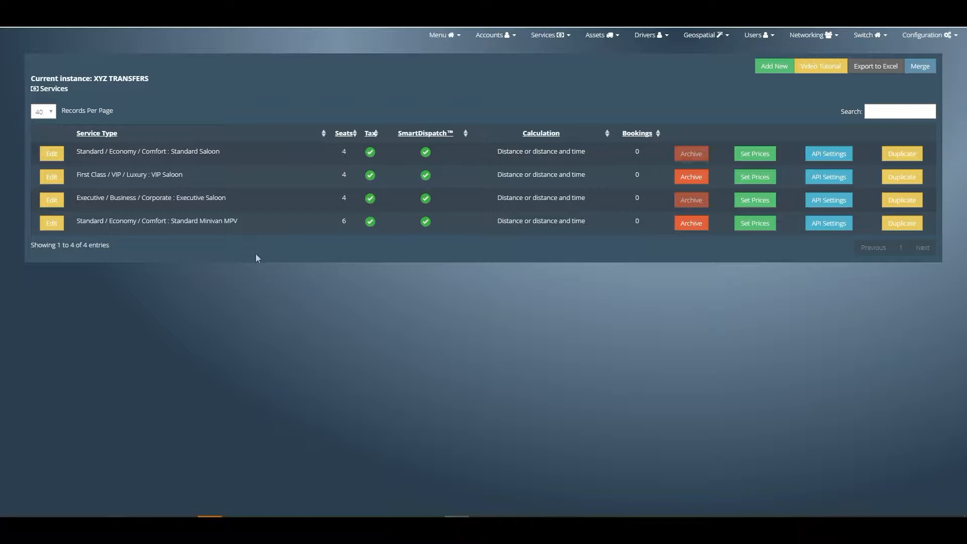
# - Add a new flat rate for the BOOKING.COM account from Barcelona Airport to Badalona and generate its prices
pyautogui.click(706, 36)
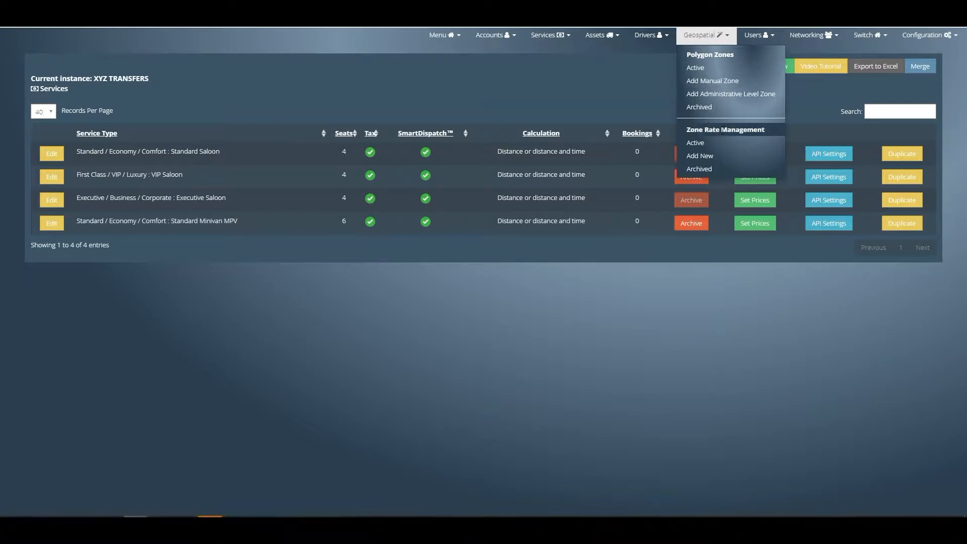
pyautogui.click(700, 143)
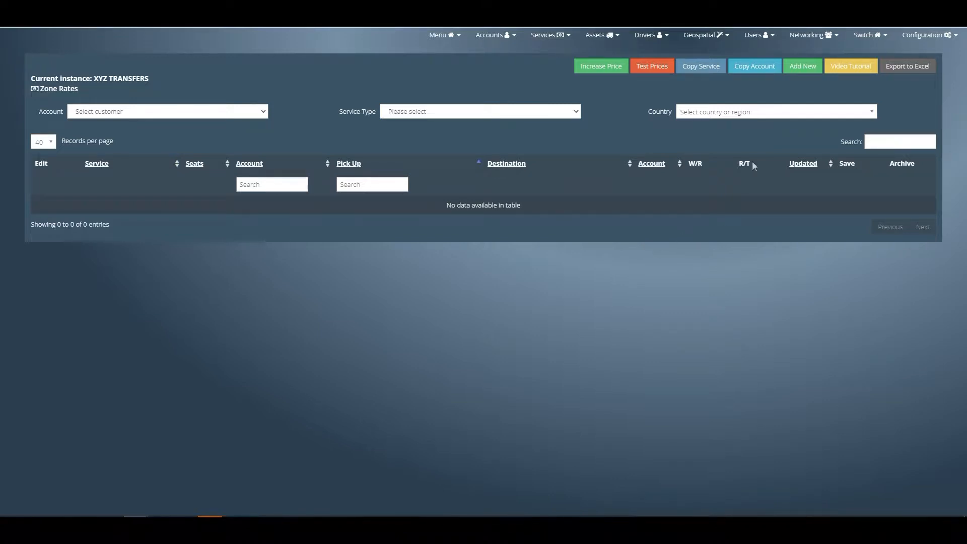
pyautogui.click(797, 70)
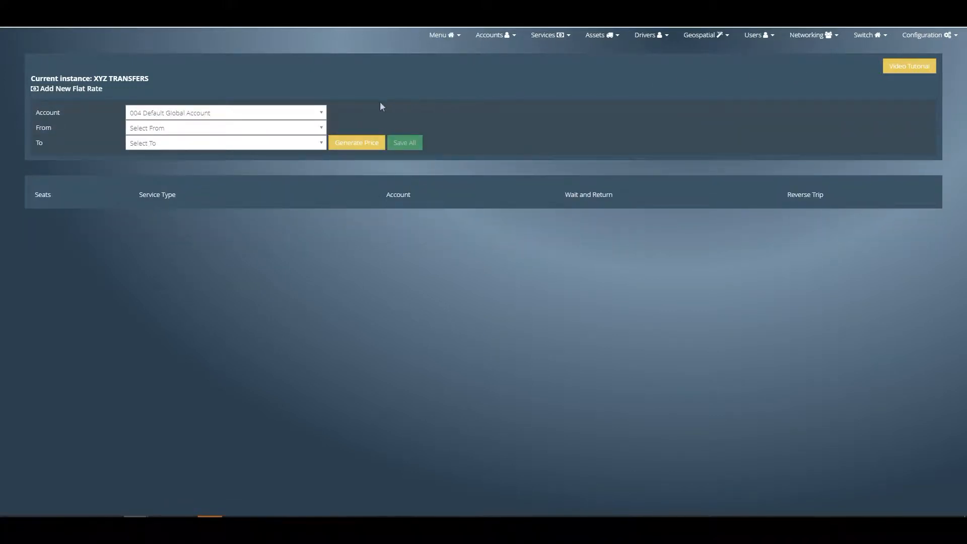
pyautogui.click(315, 111)
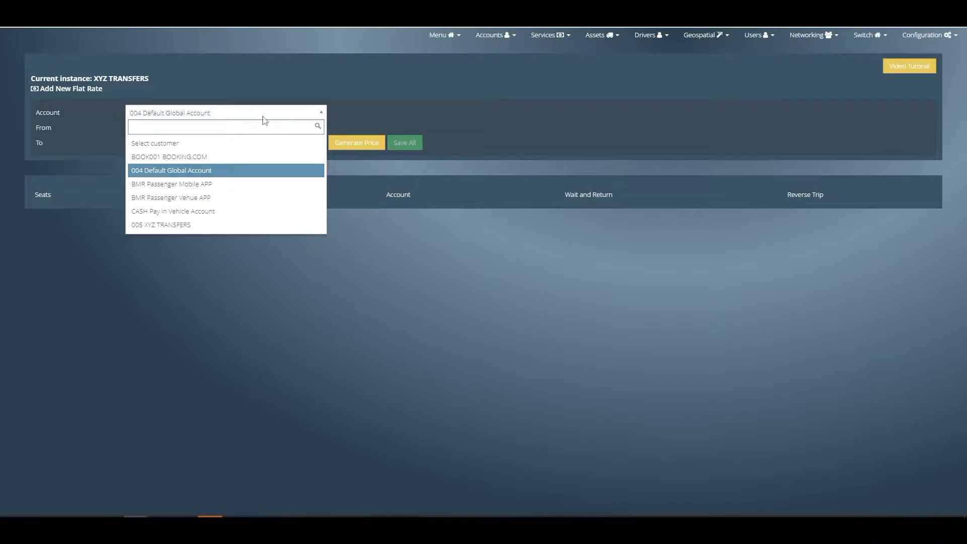
pyautogui.click(242, 158)
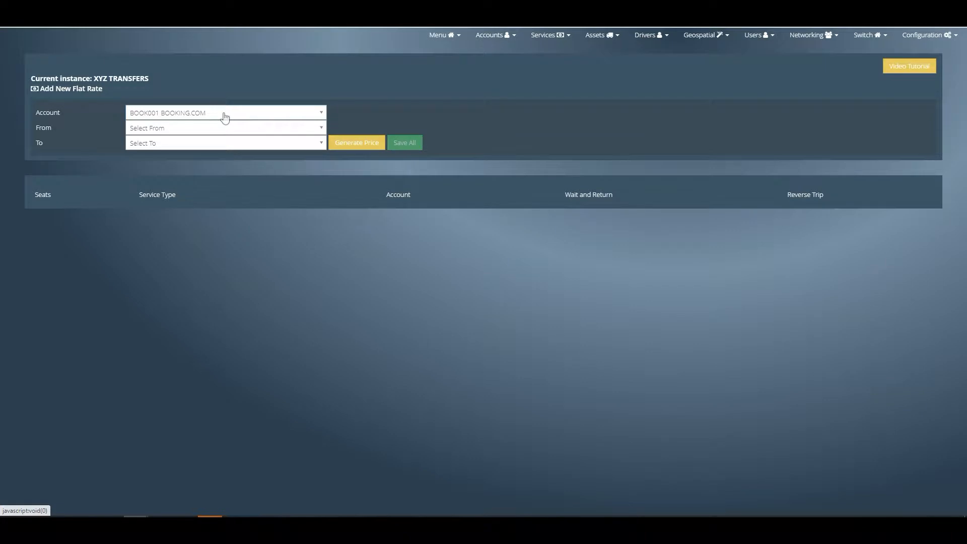
pyautogui.click(222, 129)
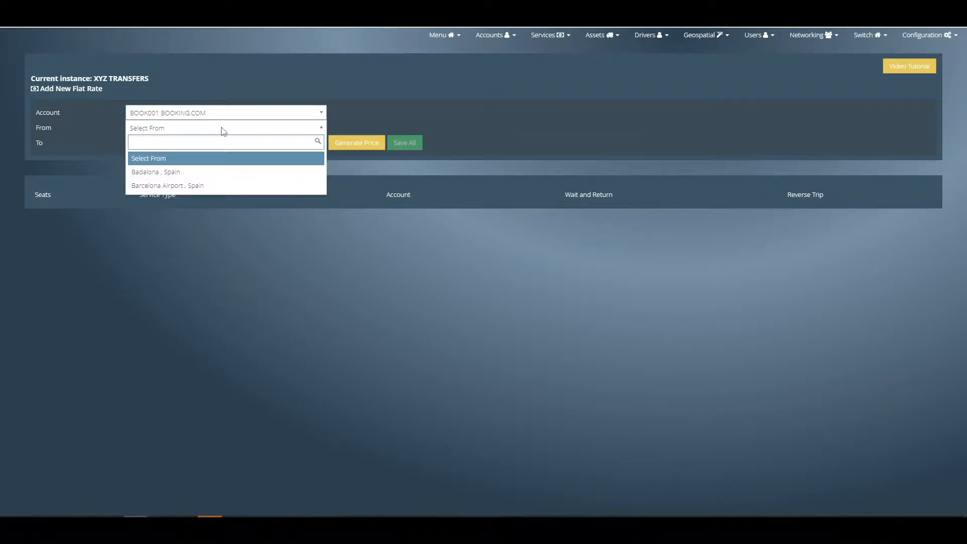
pyautogui.click(205, 186)
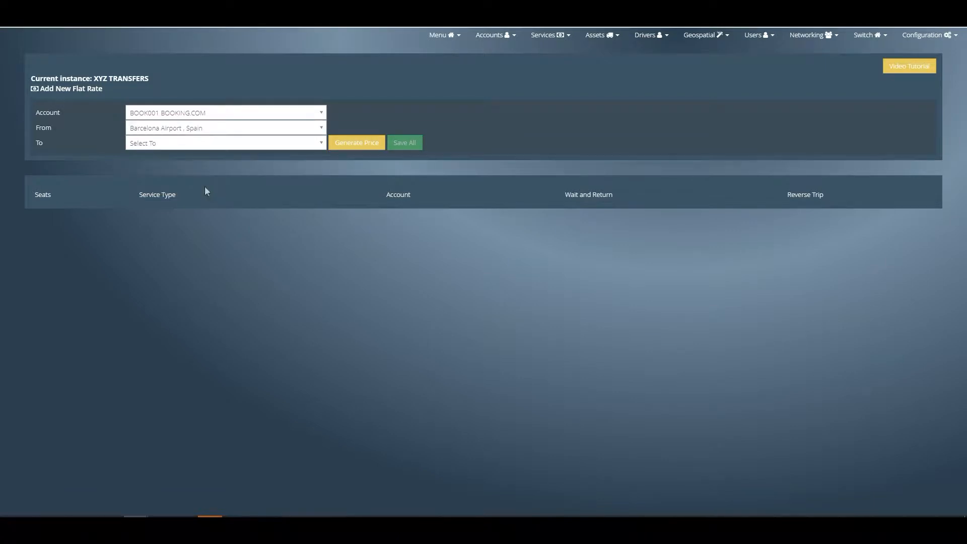
pyautogui.click(226, 144)
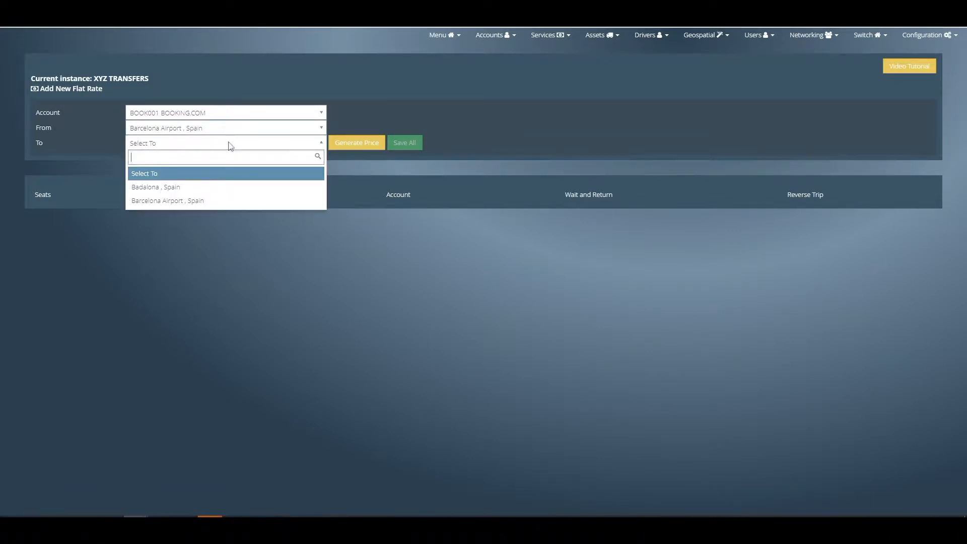
pyautogui.click(199, 189)
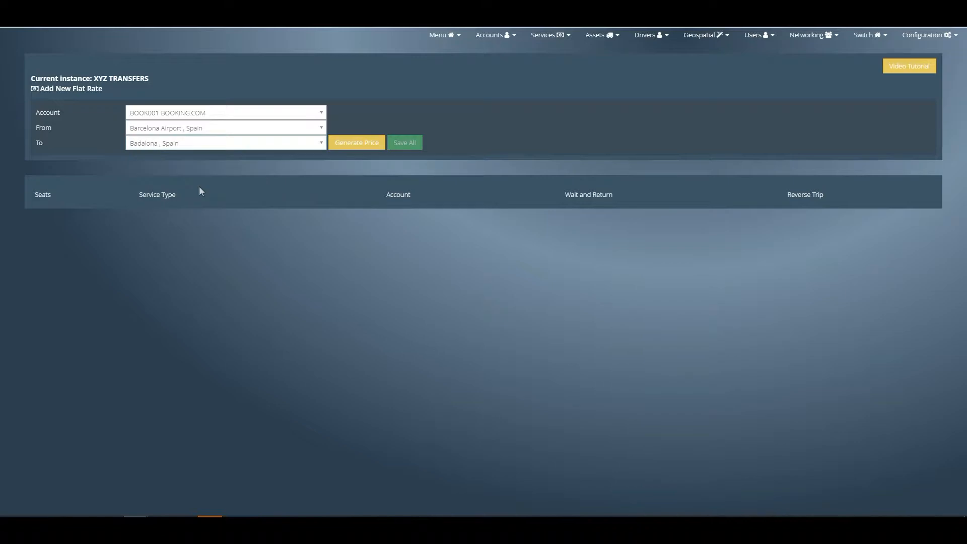
pyautogui.click(357, 143)
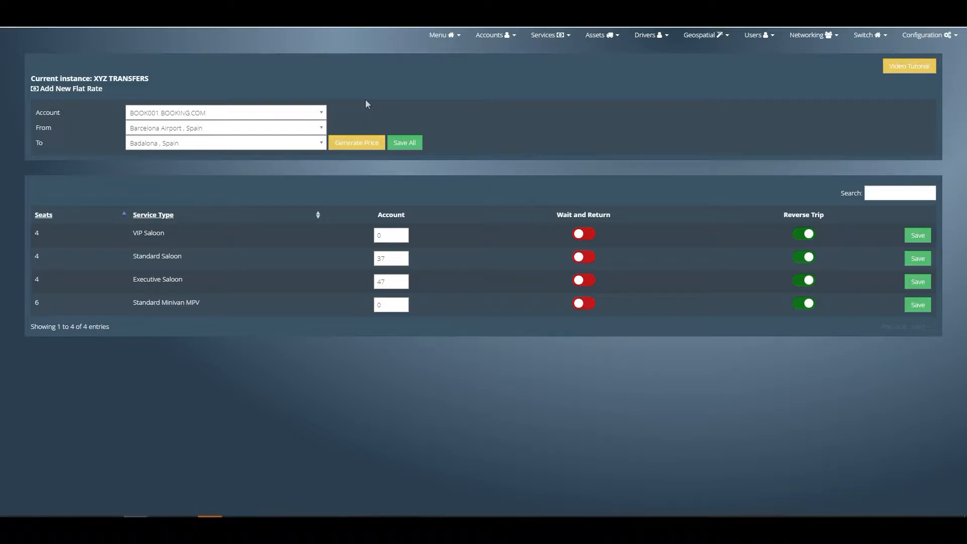
# - Set the flat rate to 35 for Standard Saloon and 40 for Executive Saloon, and save both rows
pyautogui.moveTo(133, 261); pyautogui.dragTo(200, 259)
pyautogui.click(143, 277)
pyautogui.moveTo(140, 279); pyautogui.dragTo(216, 283)
pyautogui.doubleClick(392, 260)
pyautogui.write('35')
pyautogui.doubleClick(394, 282)
pyautogui.write('40')
pyautogui.click(912, 259)
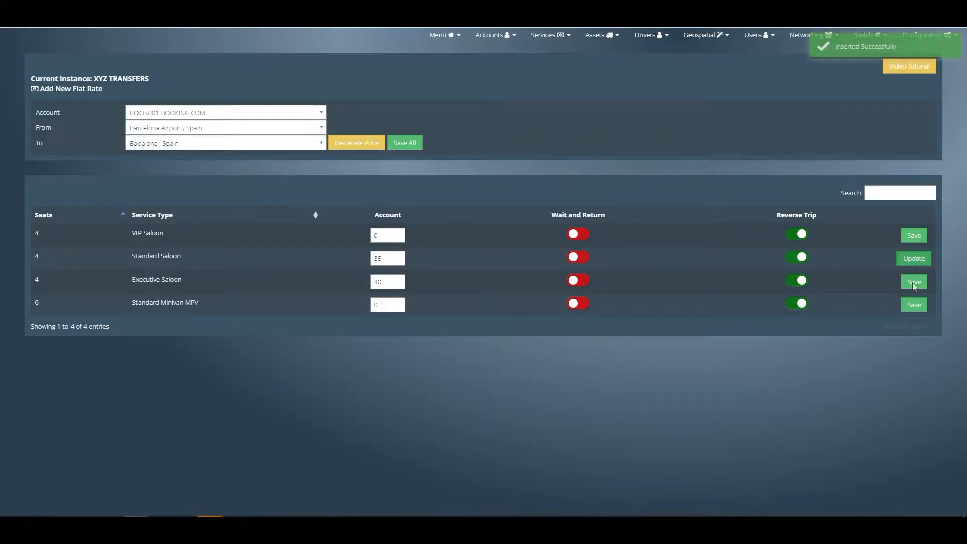
pyautogui.click(913, 284)
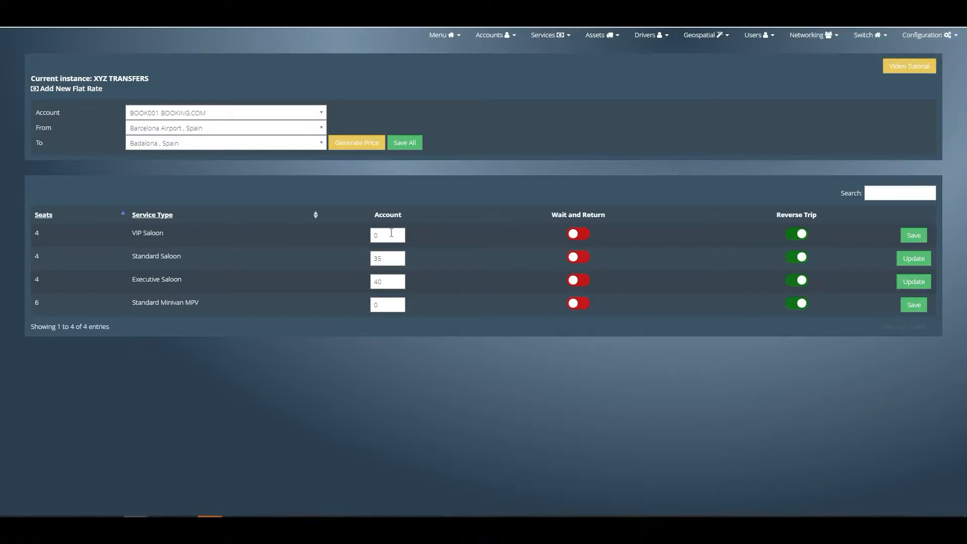
# - Enter 60 as the VIP Saloon flat rate from Barcelona Airport to Badalona
pyautogui.click(396, 233)
pyautogui.doubleClick(397, 232)
pyautogui.write('60')
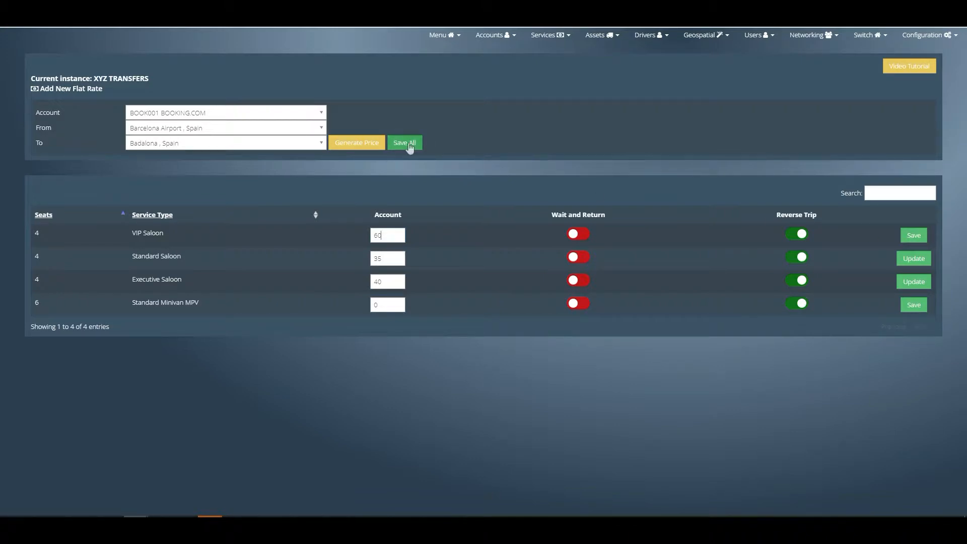
# - In the active zone rates, set the Standard Saloon price from Barcelona Airport to Badalona to 40.00 and save it
pyautogui.click(704, 40)
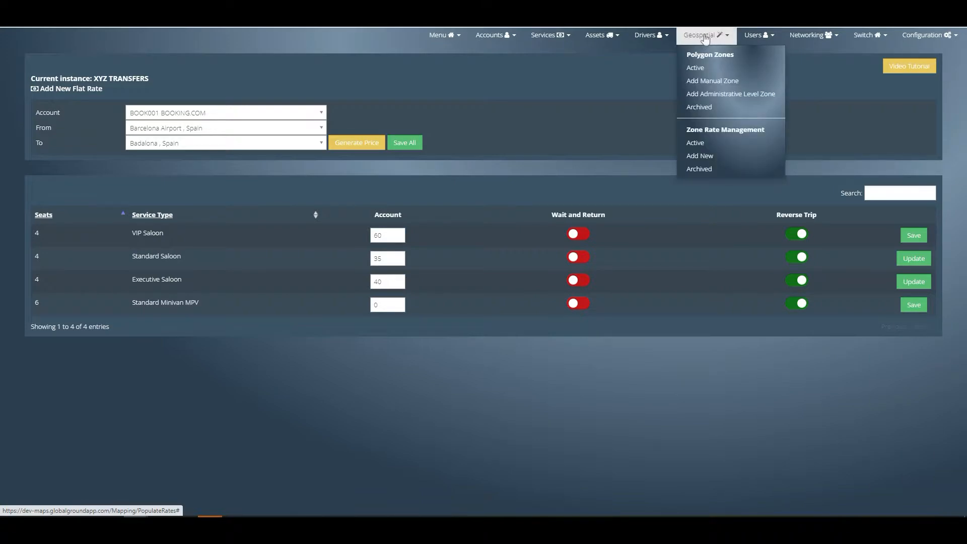
pyautogui.click(693, 144)
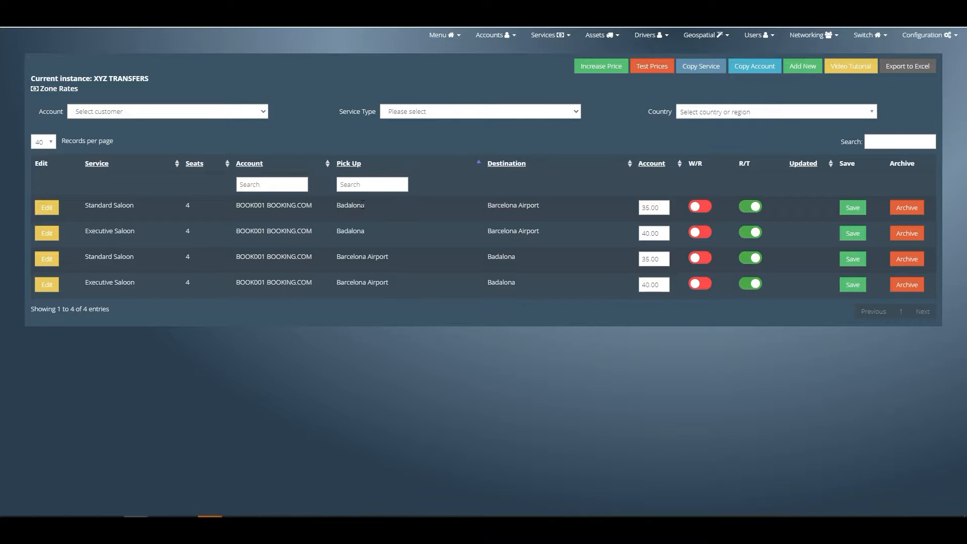
pyautogui.moveTo(342, 206); pyautogui.dragTo(552, 203)
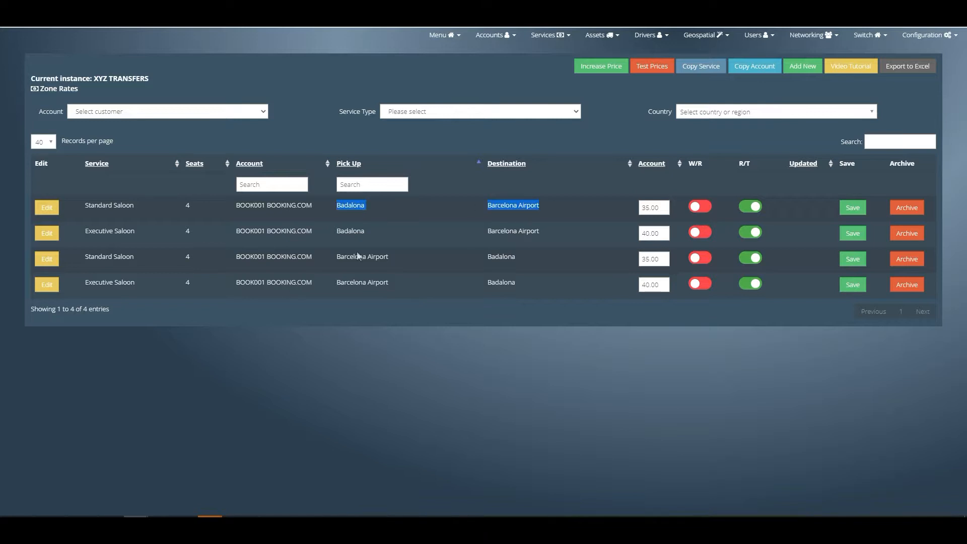
pyautogui.moveTo(337, 258); pyautogui.dragTo(555, 250)
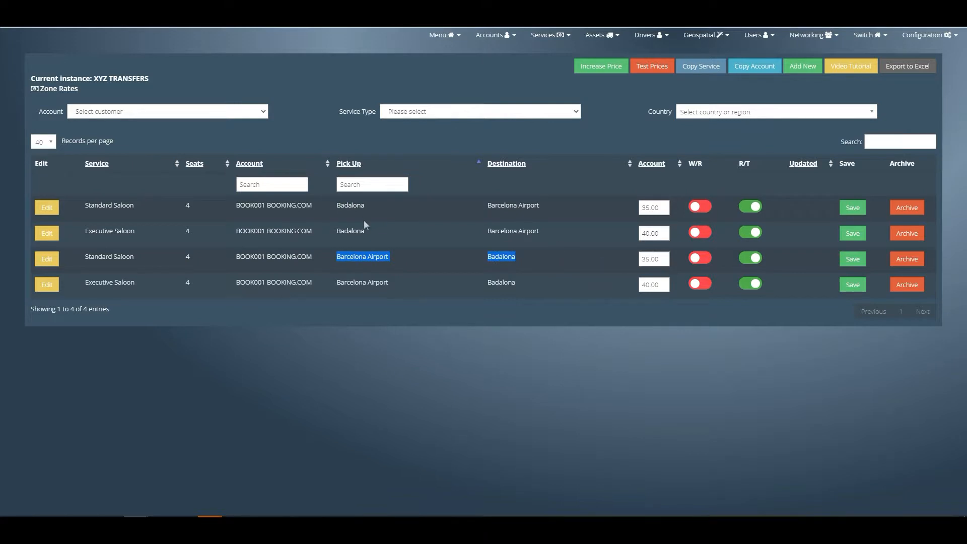
pyautogui.doubleClick(661, 260)
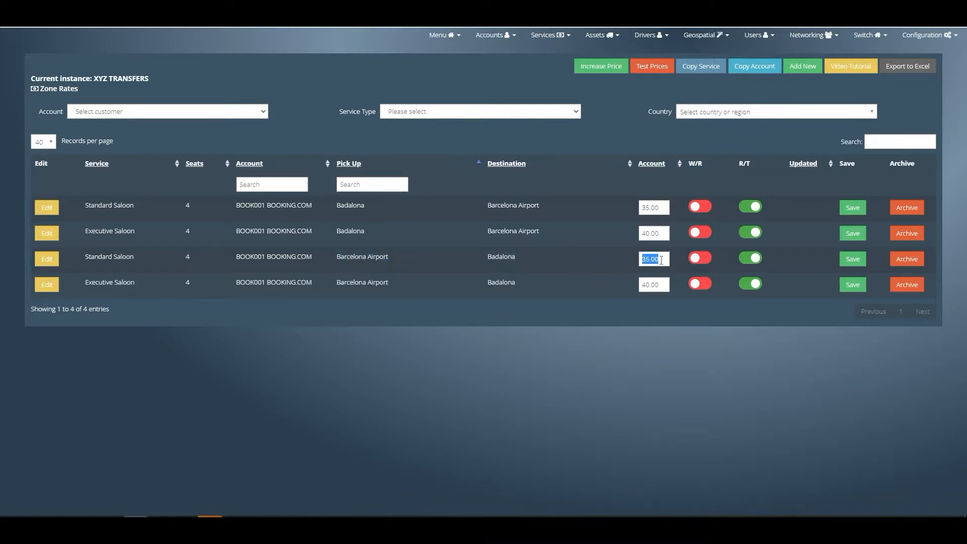
pyautogui.write('40.00')
pyautogui.click(855, 265)
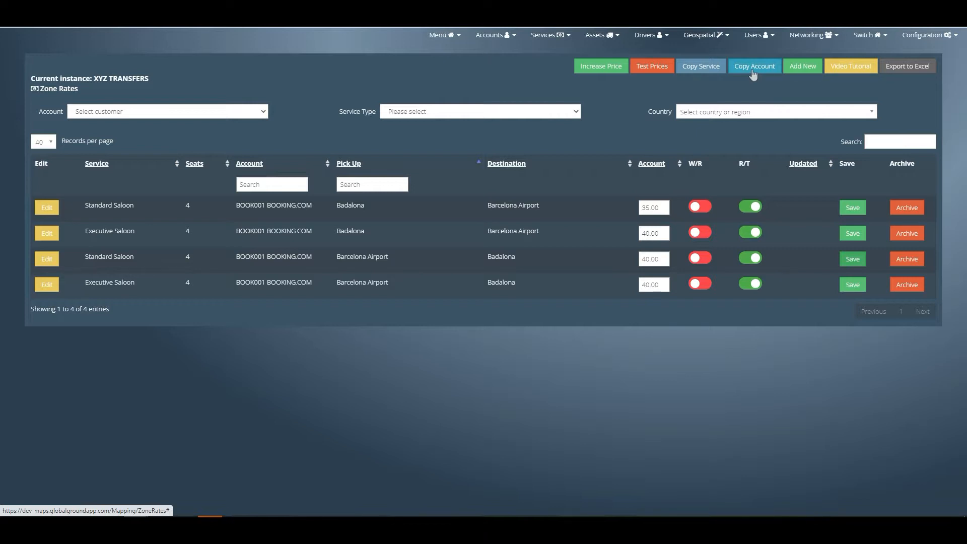
# - Copy the BOOKING.COM zone rates from Standard Saloon to VIP Saloon with an uplift of 20
pyautogui.click(699, 68)
pyautogui.click(554, 87)
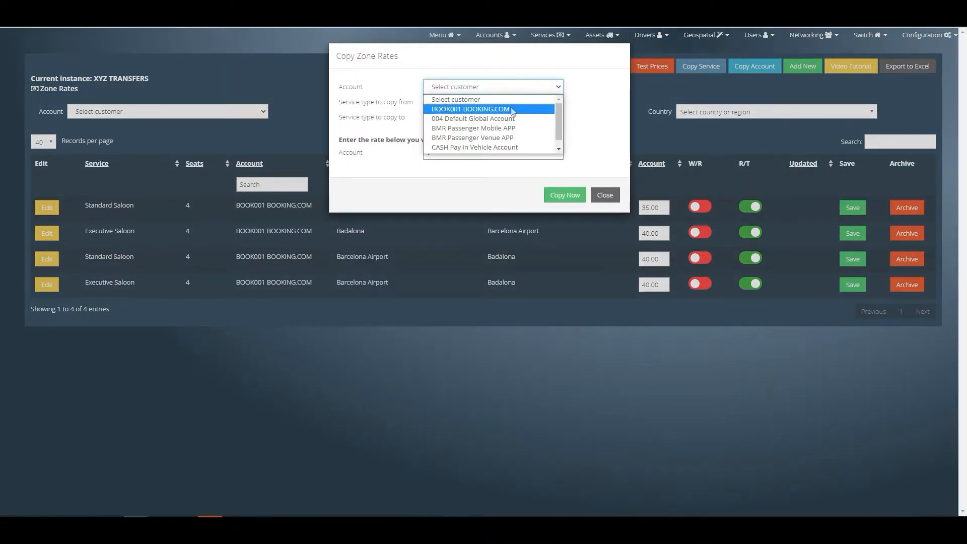
pyautogui.click(512, 110)
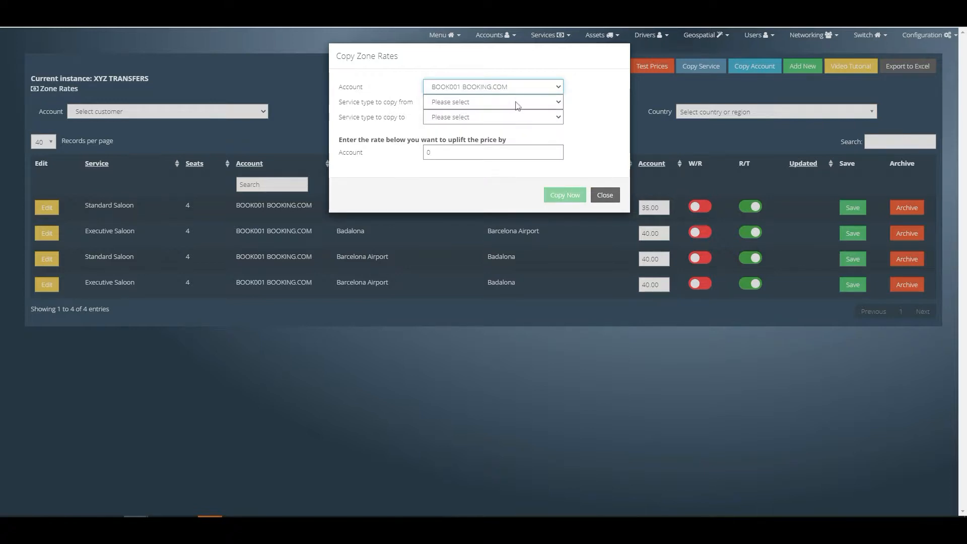
pyautogui.click(517, 105)
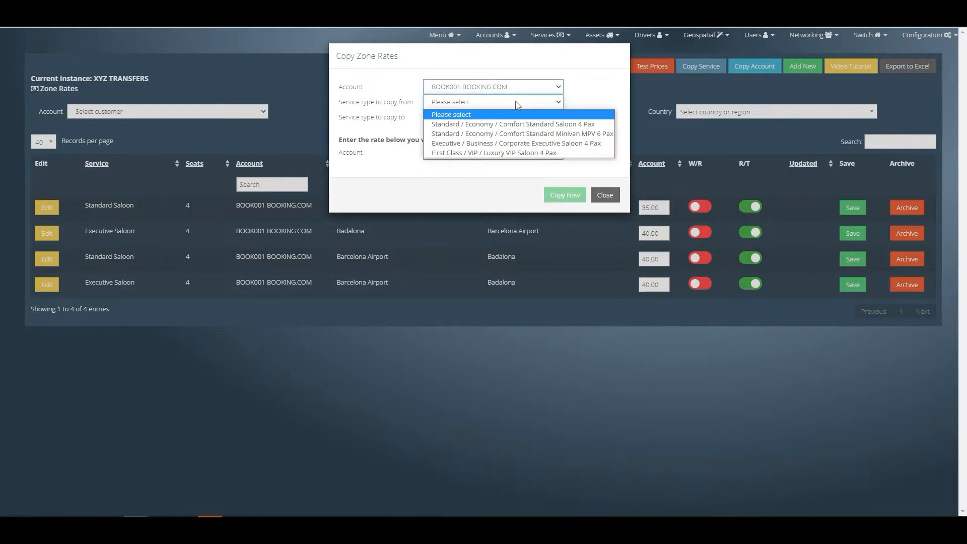
pyautogui.click(516, 124)
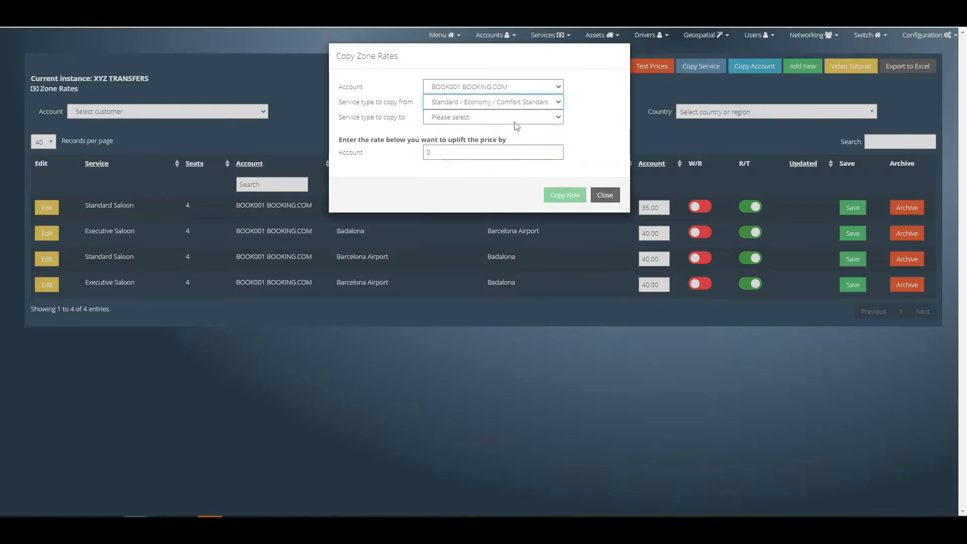
pyautogui.click(516, 118)
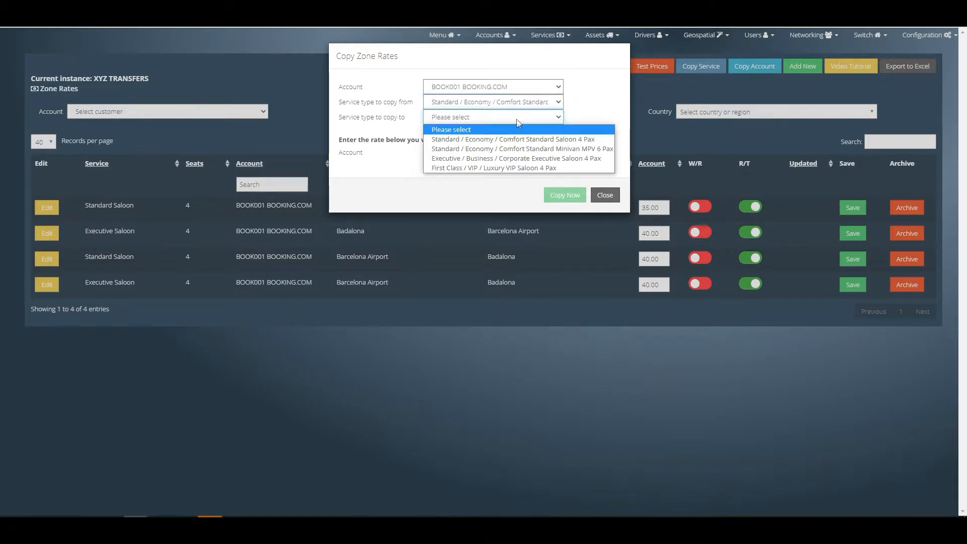
pyautogui.click(517, 159)
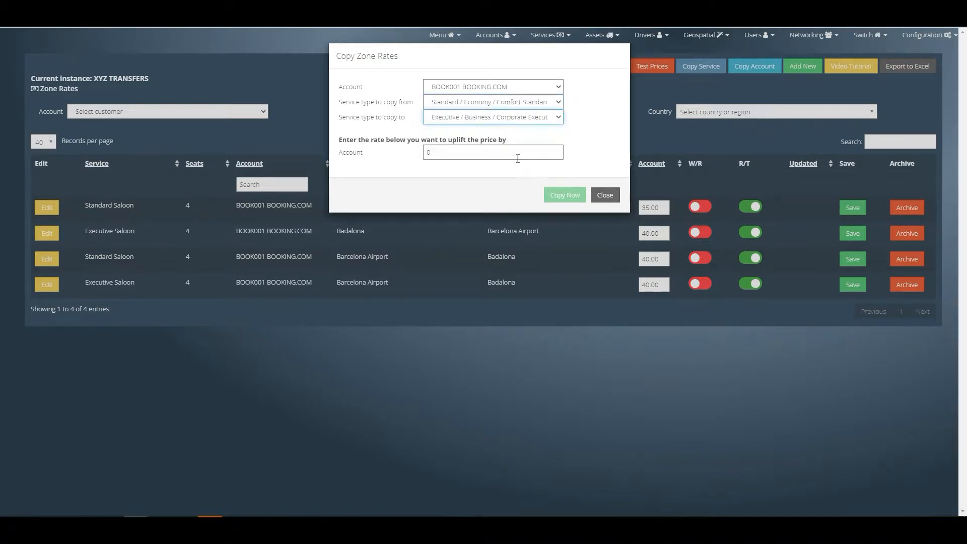
pyautogui.click(521, 118)
pyautogui.click(511, 173)
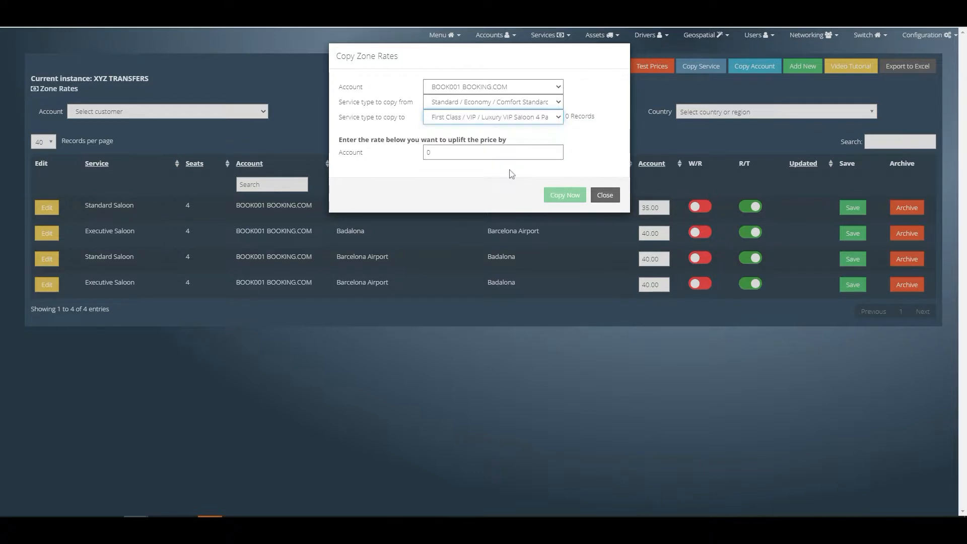
pyautogui.doubleClick(493, 151)
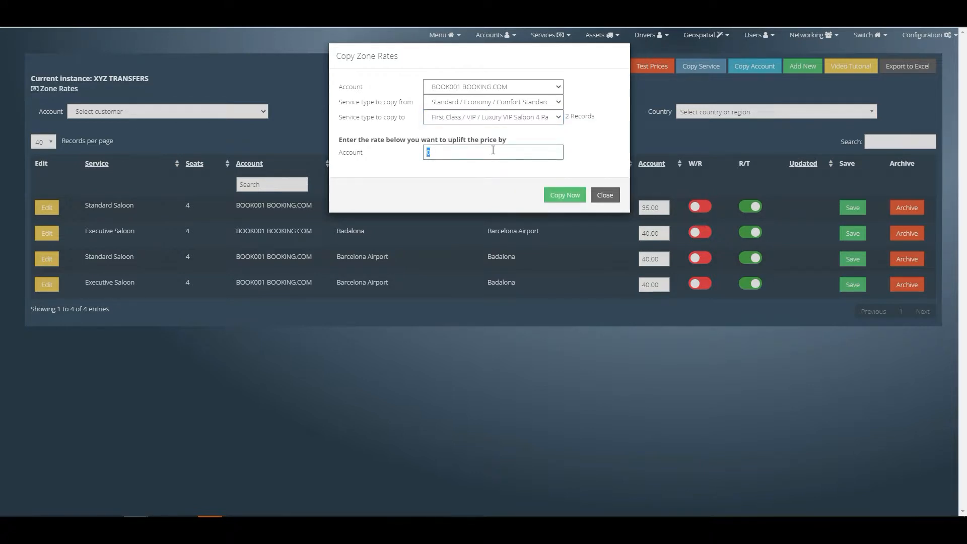
pyautogui.write('20')
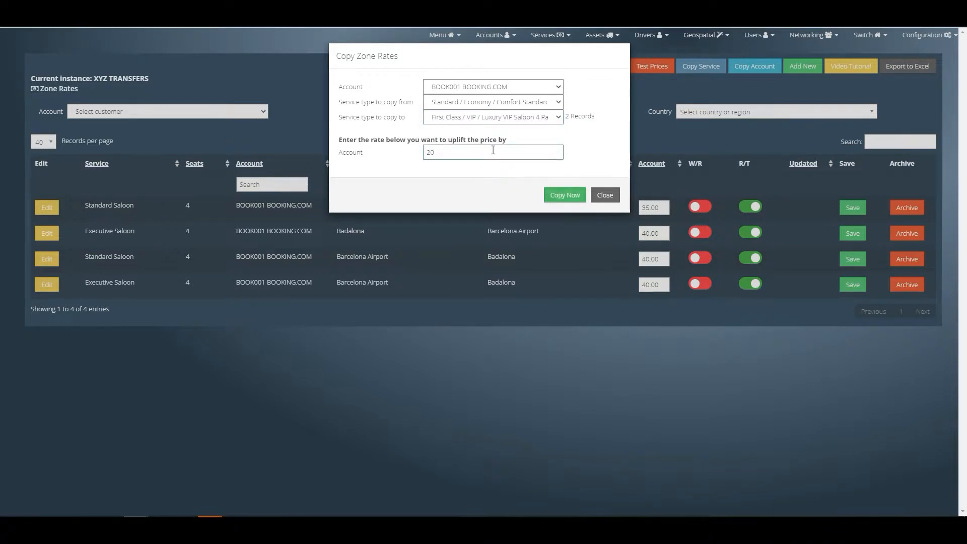
pyautogui.click(559, 198)
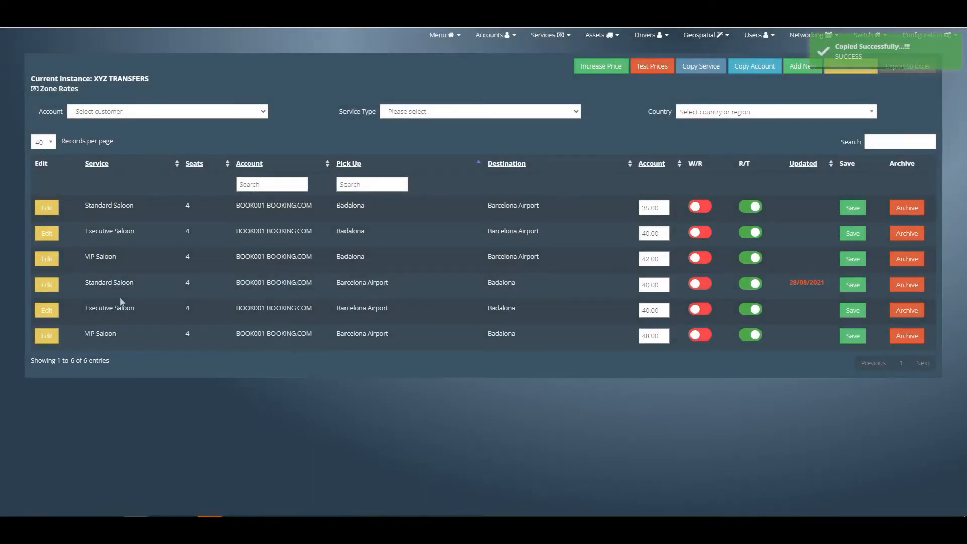
pyautogui.moveTo(86, 261); pyautogui.dragTo(438, 262)
pyautogui.click(470, 255)
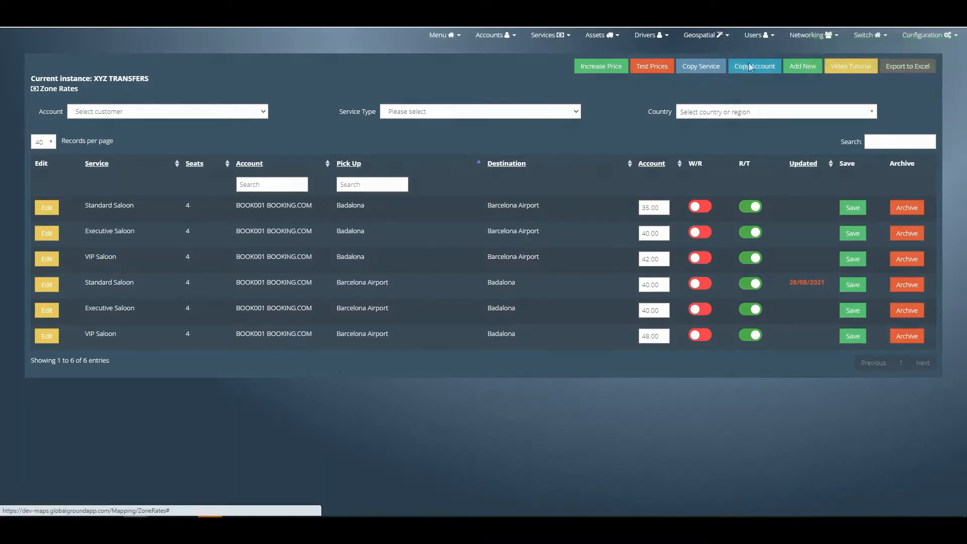
# - Copy the zone rates from the BOOK001 BOOKING.COM account to 004 Default Global Account with an uplift of 0
pyautogui.click(749, 67)
pyautogui.click(519, 90)
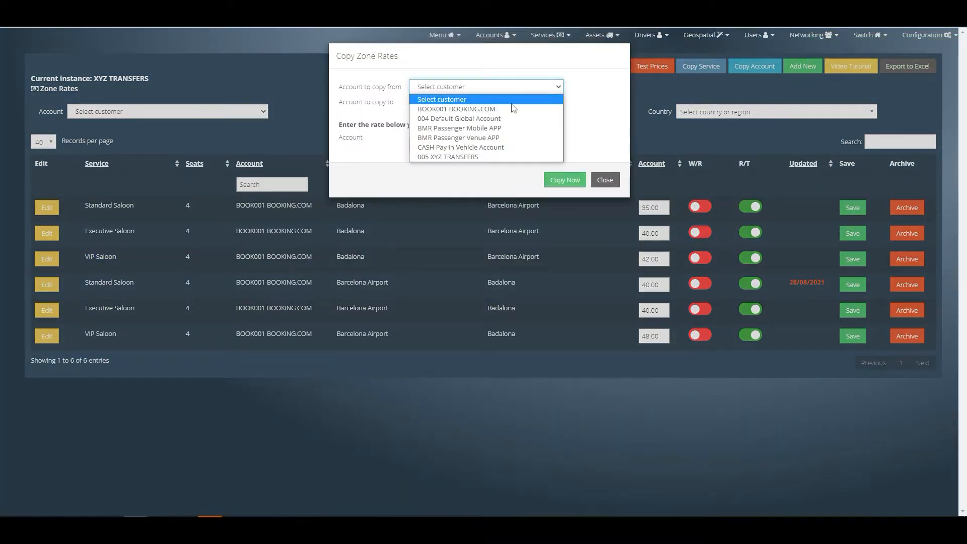
pyautogui.click(513, 108)
pyautogui.click(512, 102)
pyautogui.click(505, 134)
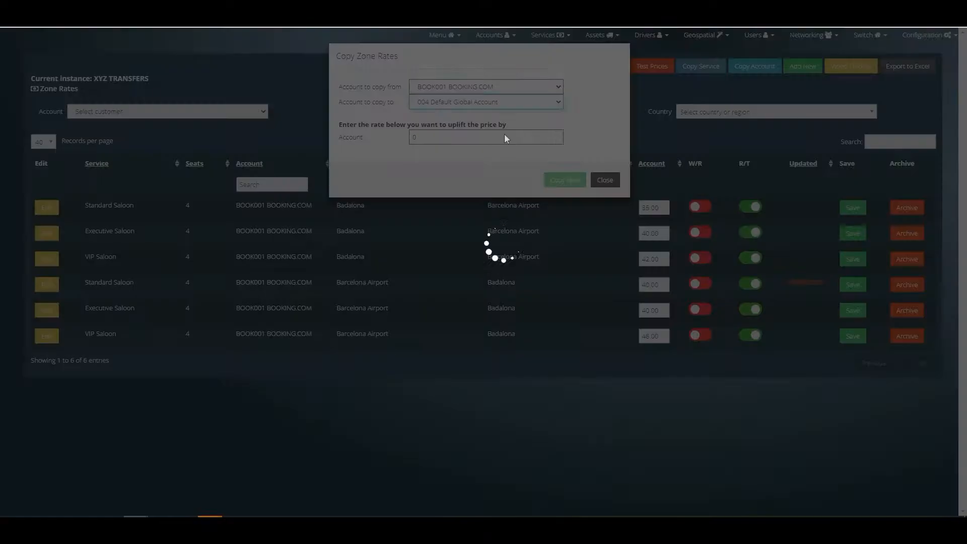
pyautogui.doubleClick(483, 139)
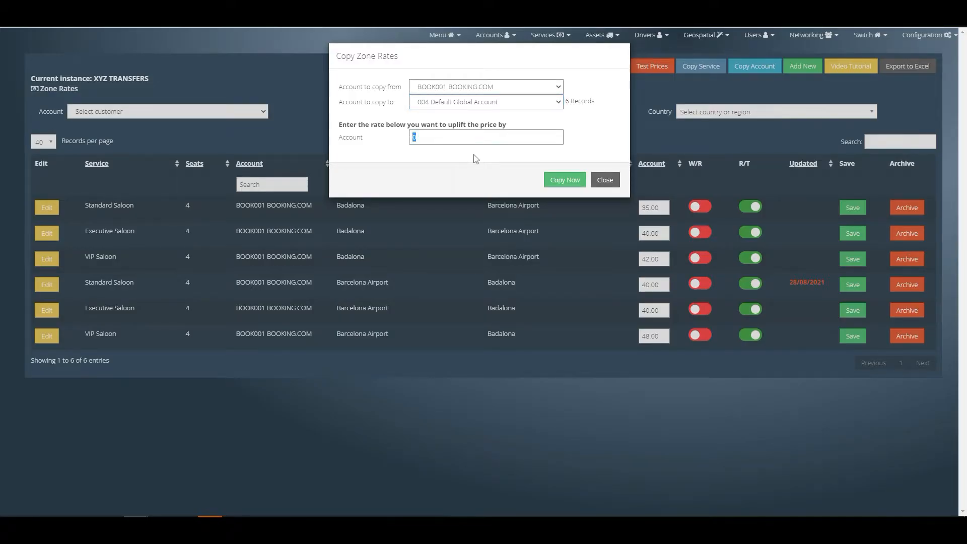
pyautogui.click(568, 184)
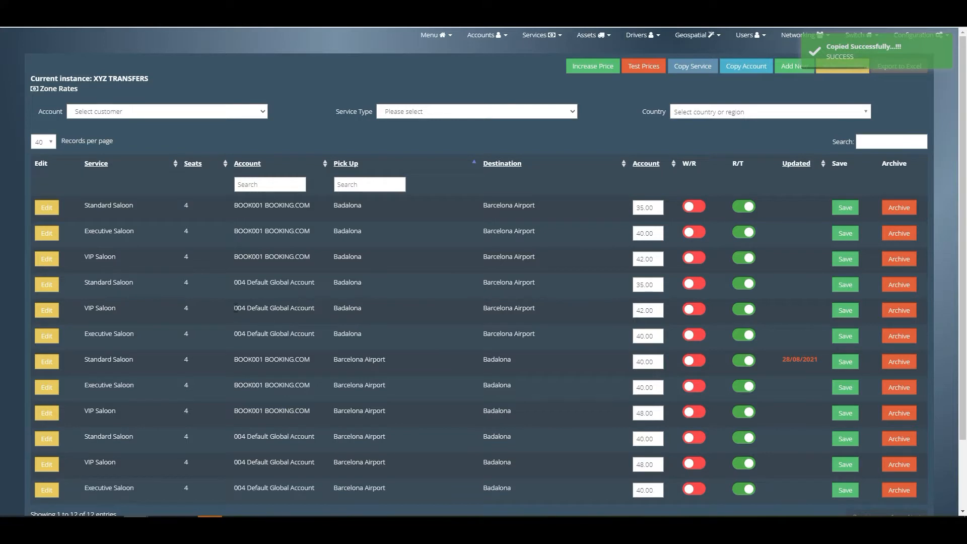
pyautogui.moveTo(235, 308); pyautogui.dragTo(332, 312)
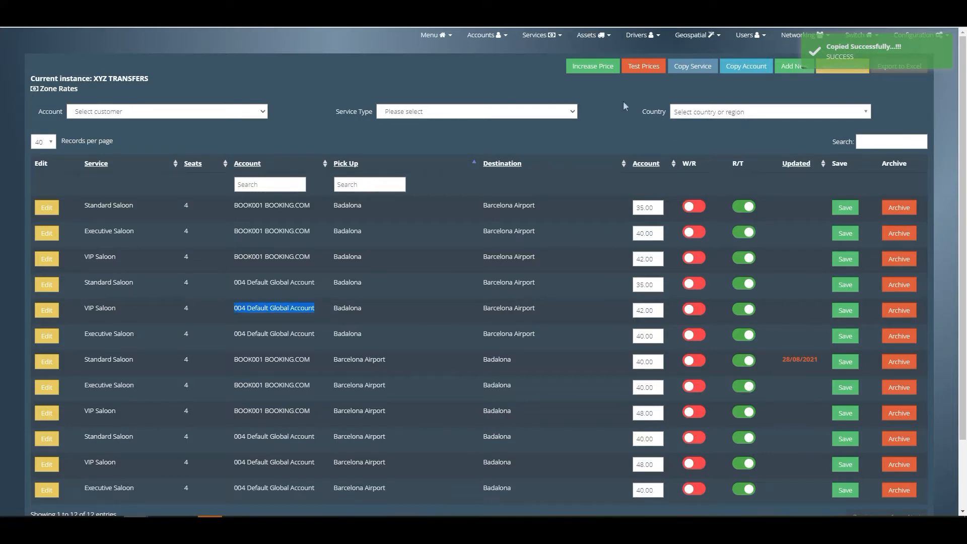
pyautogui.click(594, 68)
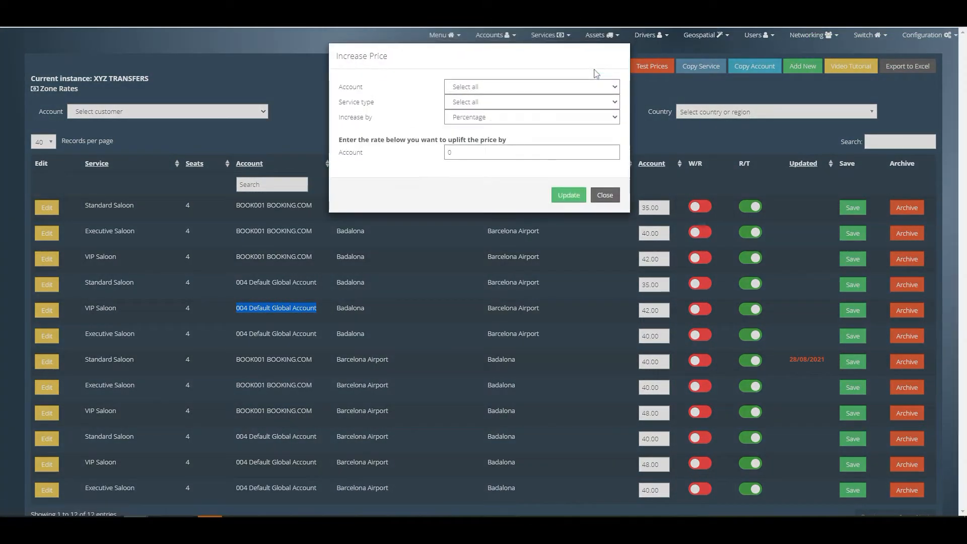
pyautogui.click(557, 88)
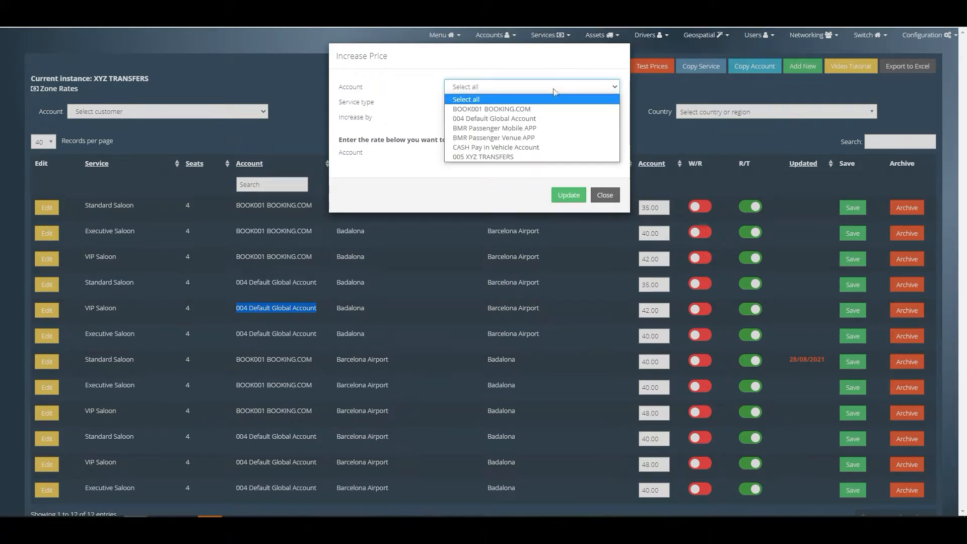
pyautogui.click(546, 111)
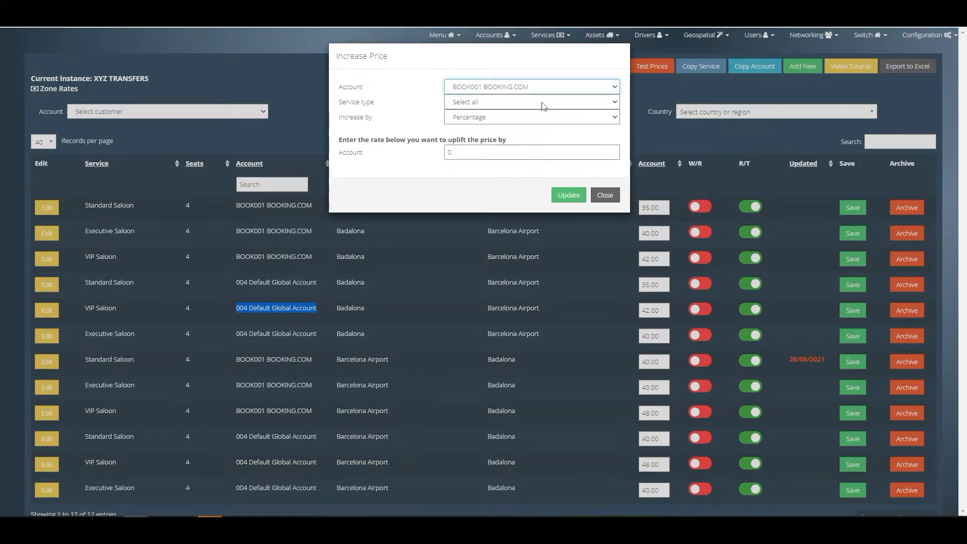
pyautogui.click(540, 104)
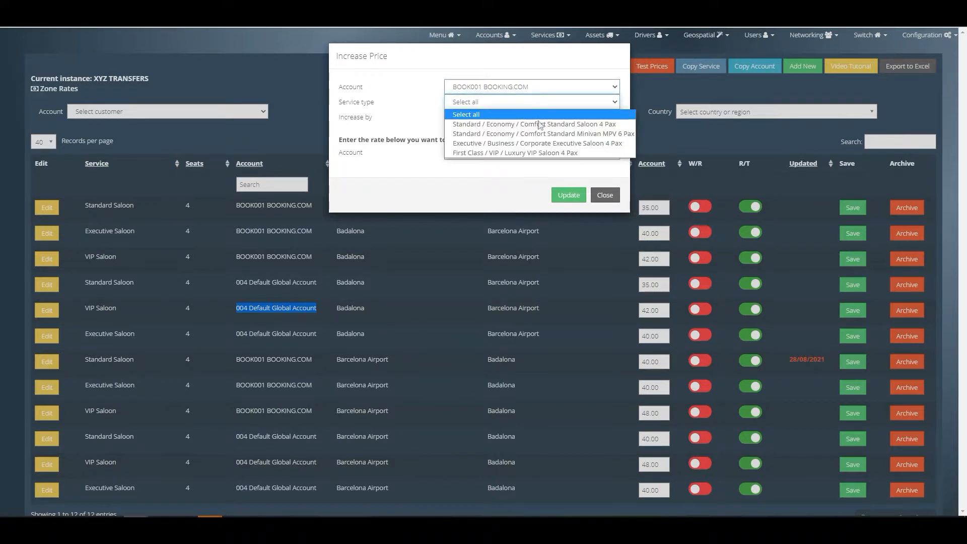
pyautogui.click(540, 125)
pyautogui.click(539, 121)
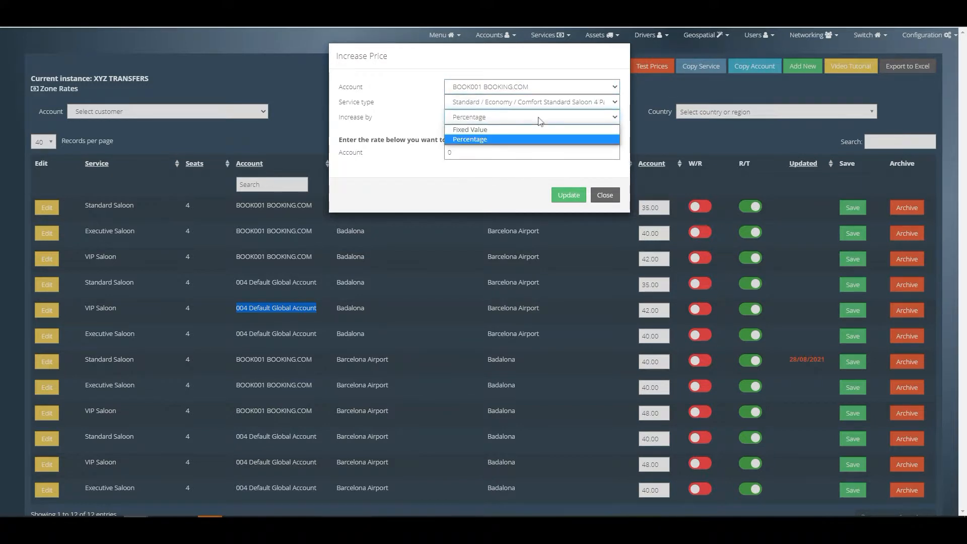
pyautogui.doubleClick(515, 154)
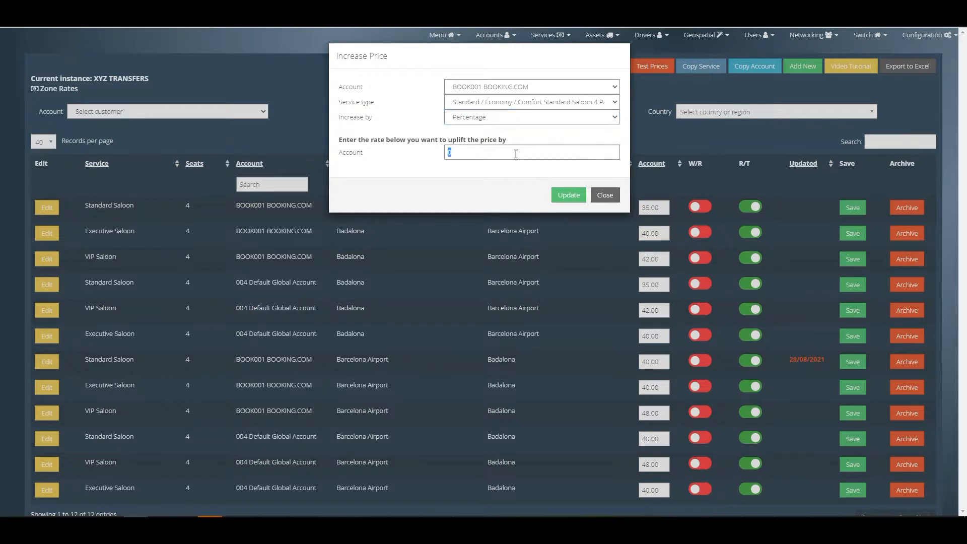
pyautogui.write('10')
pyautogui.click(606, 198)
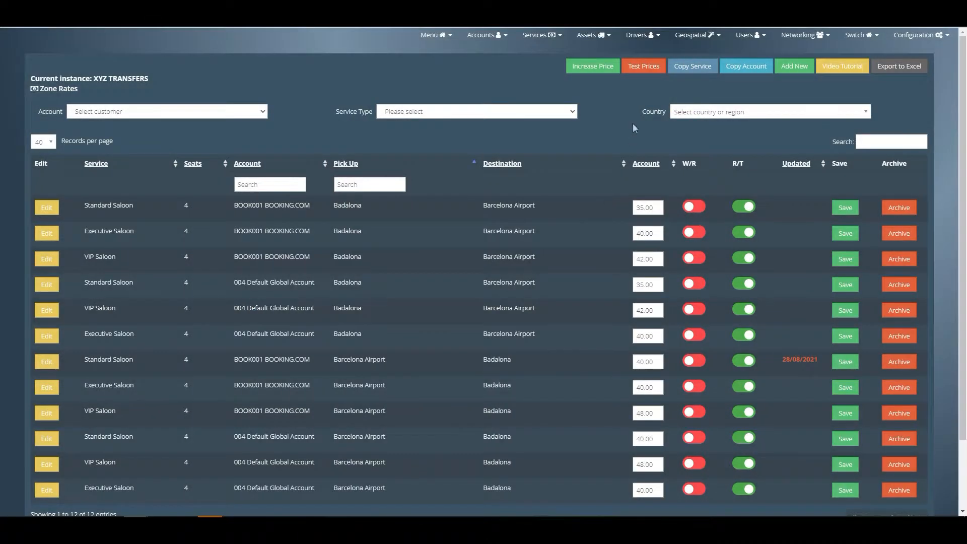
pyautogui.click(634, 68)
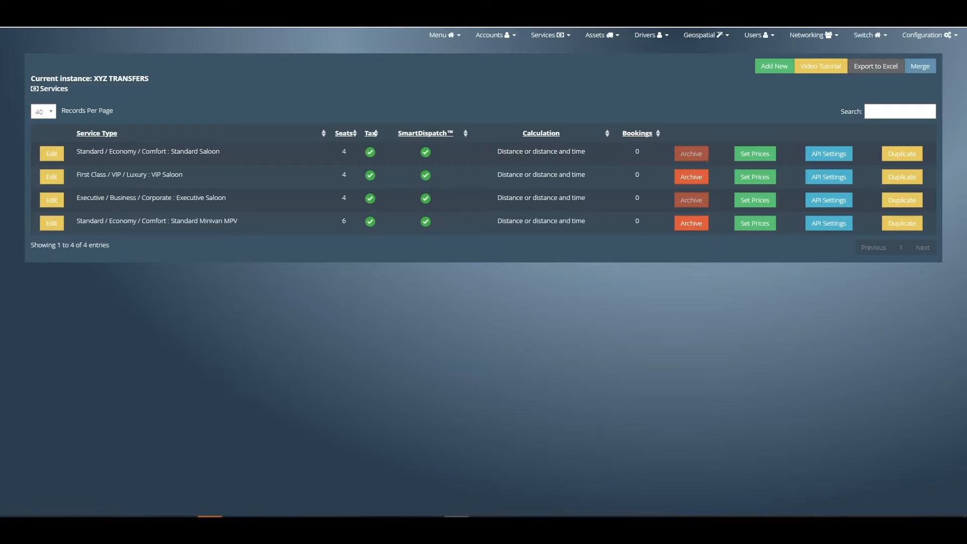
# - Start a time-of-day price increase running from 23:00 to 06:00
pyautogui.click(542, 37)
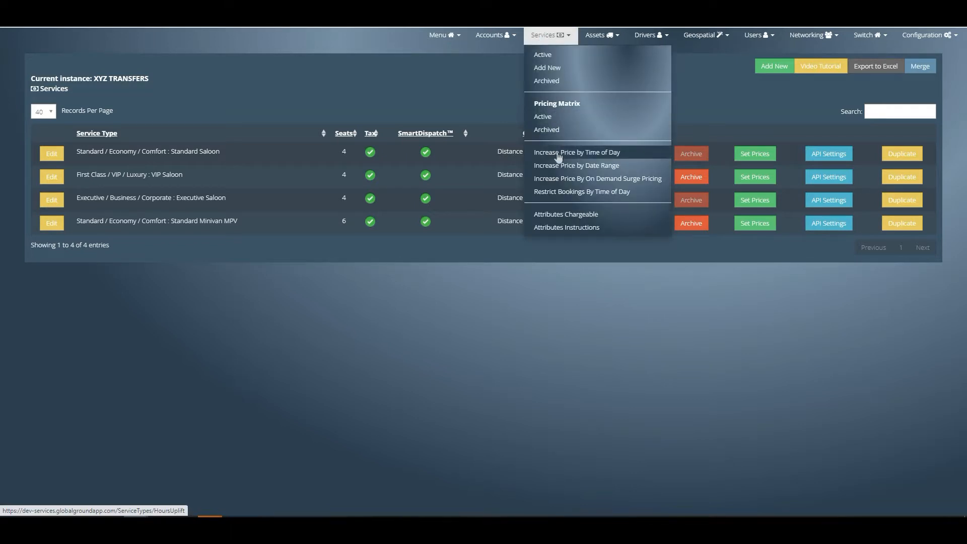
pyautogui.click(610, 153)
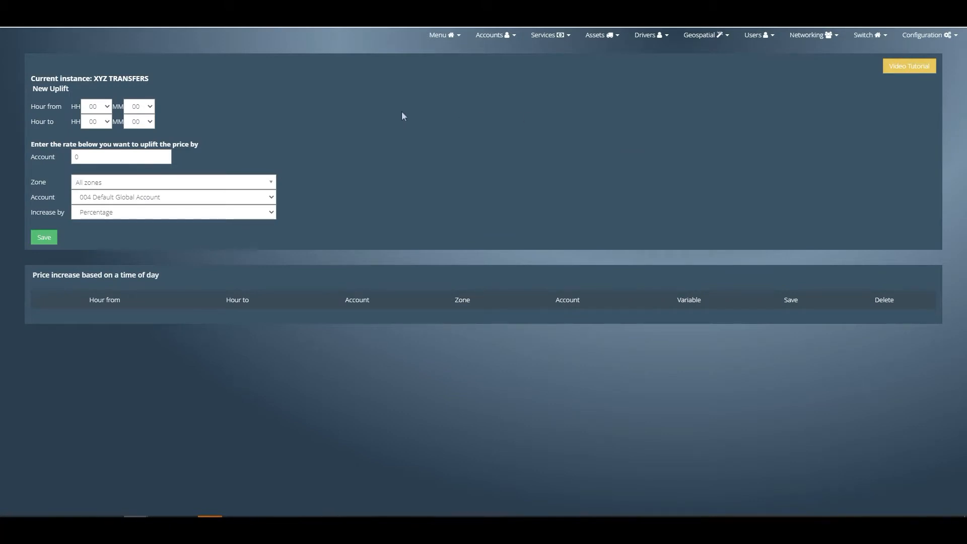
pyautogui.click(104, 106)
pyautogui.scroll(-2, 96, 226)
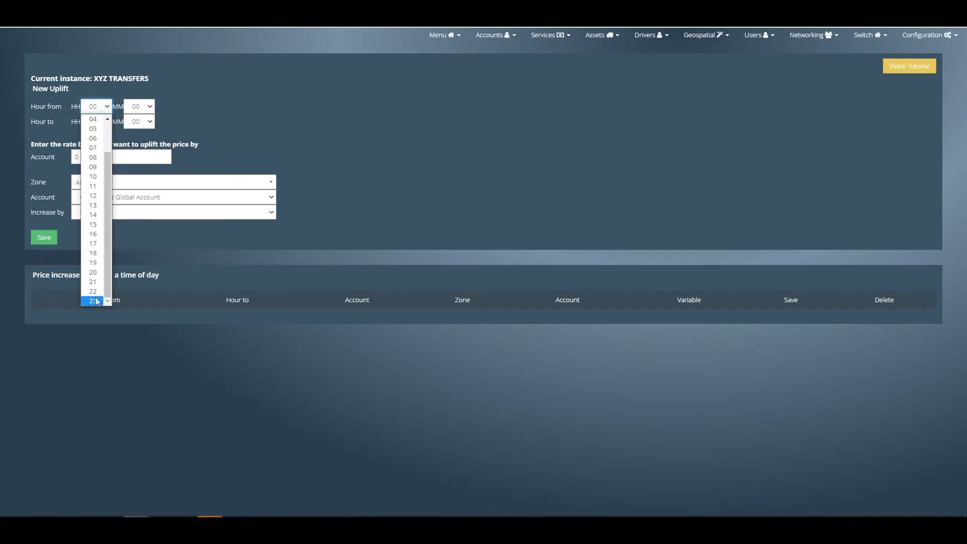
pyautogui.click(98, 300)
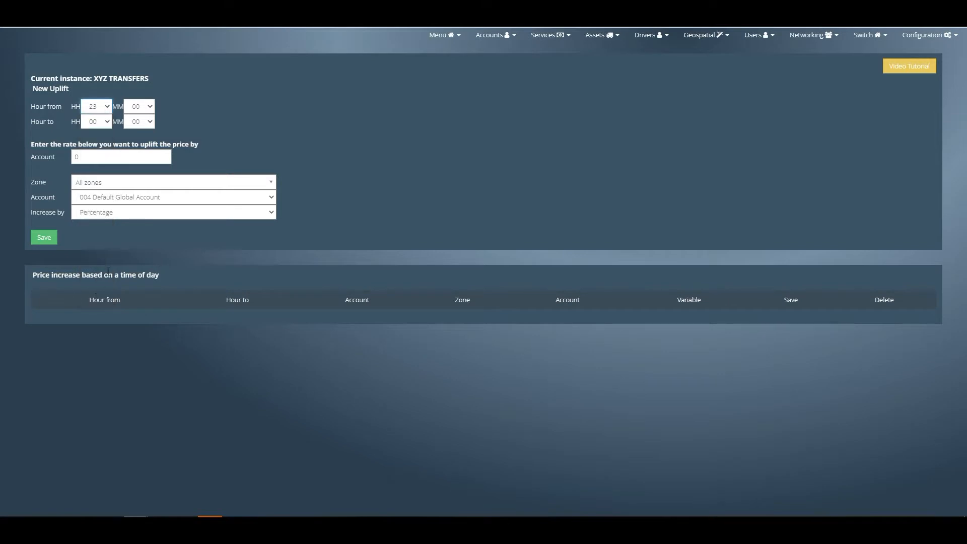
pyautogui.click(101, 122)
pyautogui.click(93, 192)
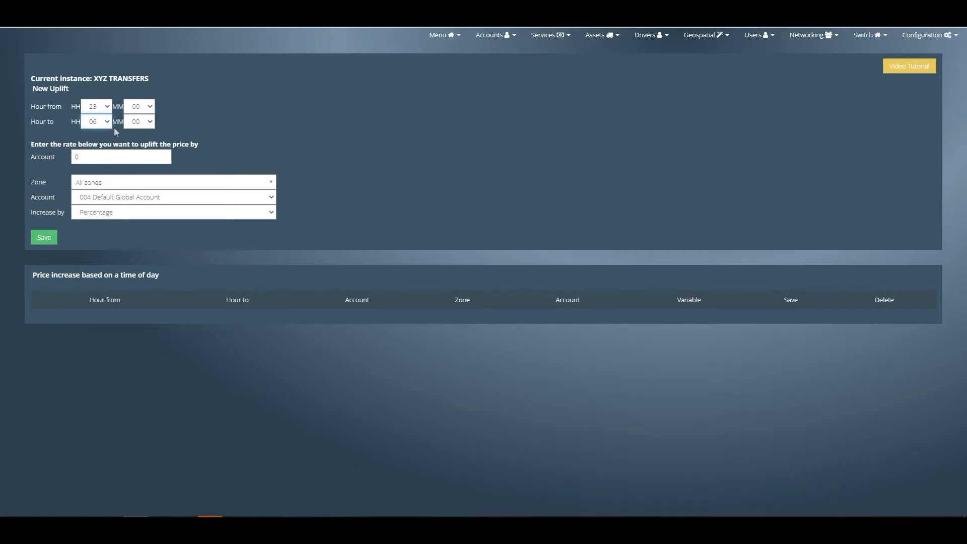
# - Set the account uplift rate to 20 and keep the increase applied to all zones
pyautogui.click(95, 157)
pyautogui.write('10')
pyautogui.moveTo(102, 154); pyautogui.dragTo(72, 155)
pyautogui.write('20')
pyautogui.click(89, 183)
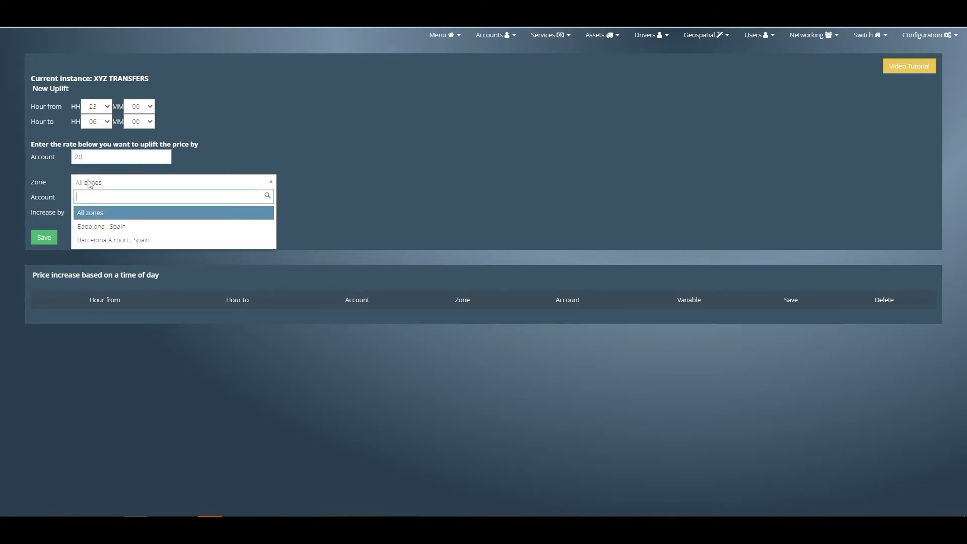
pyautogui.click(89, 184)
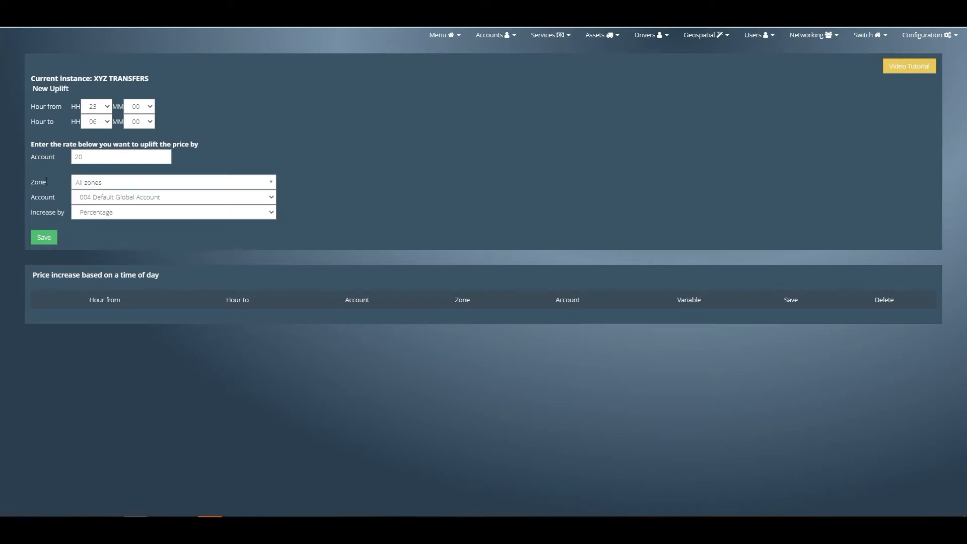
# - Assign the time-of-day uplift to the BOOK001 BOOKING.COM account as a percentage increase and save it
pyautogui.doubleClick(46, 196)
pyautogui.click(118, 199)
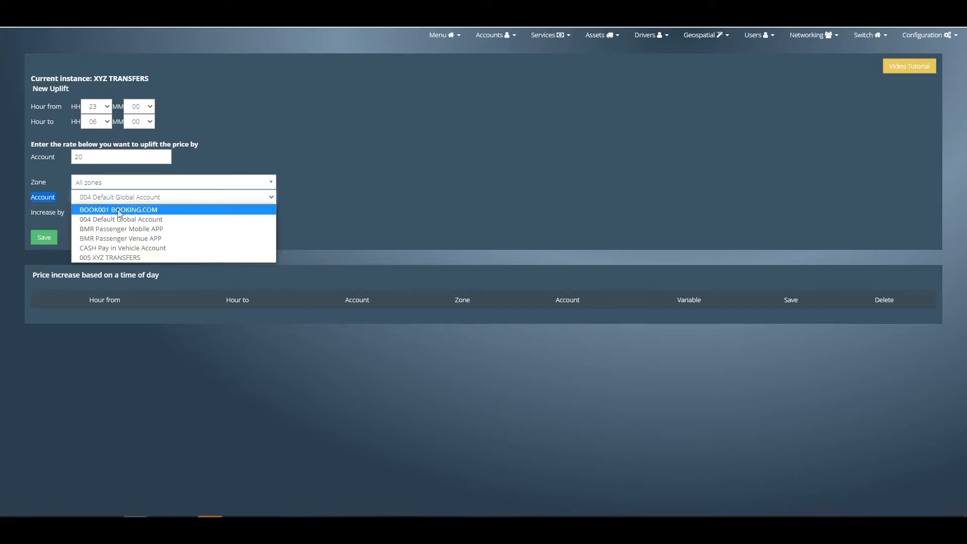
pyautogui.click(152, 210)
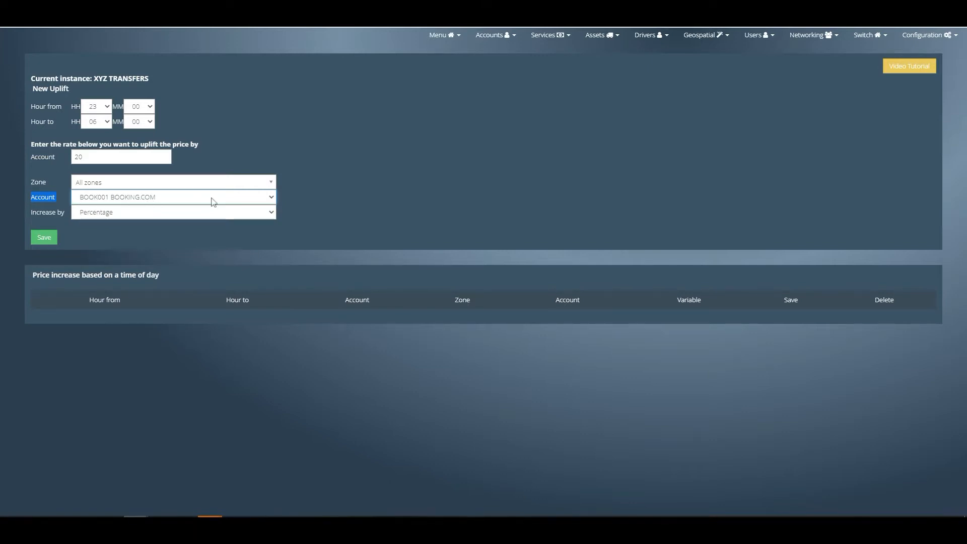
pyautogui.moveTo(31, 213); pyautogui.dragTo(54, 214)
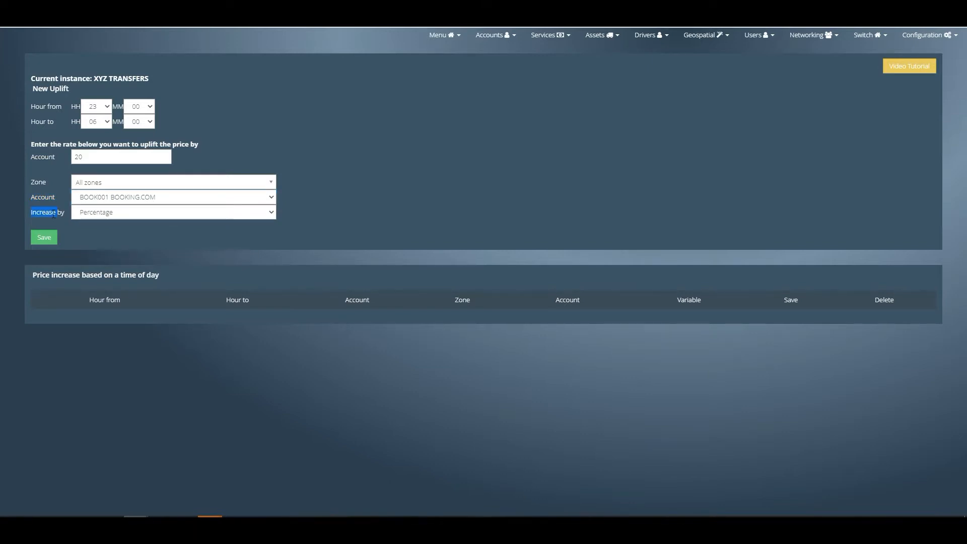
pyautogui.click(130, 215)
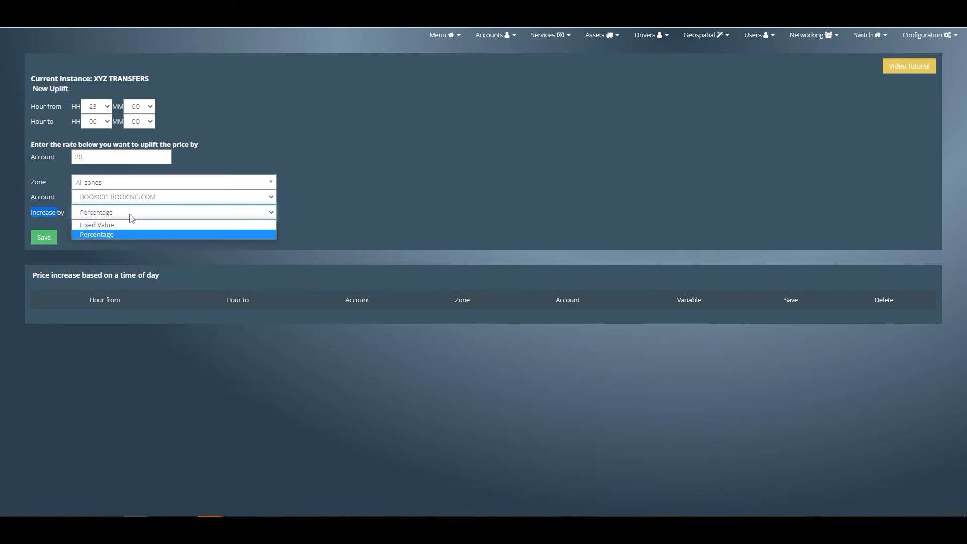
pyautogui.click(131, 215)
pyautogui.click(45, 240)
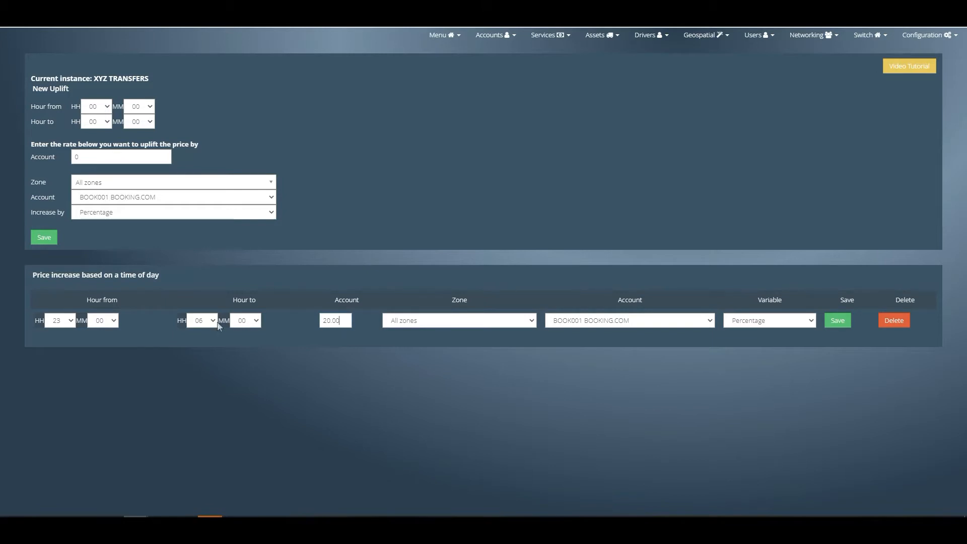
# - Change the end time of the saved time-of-day increase to 06:10 and save the row
pyautogui.click(246, 324)
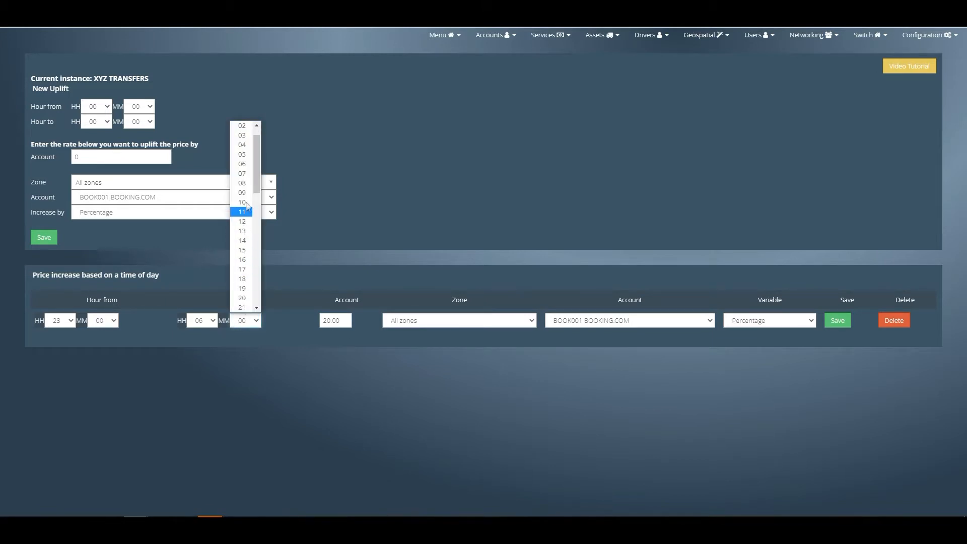
pyautogui.click(240, 207)
pyautogui.click(837, 321)
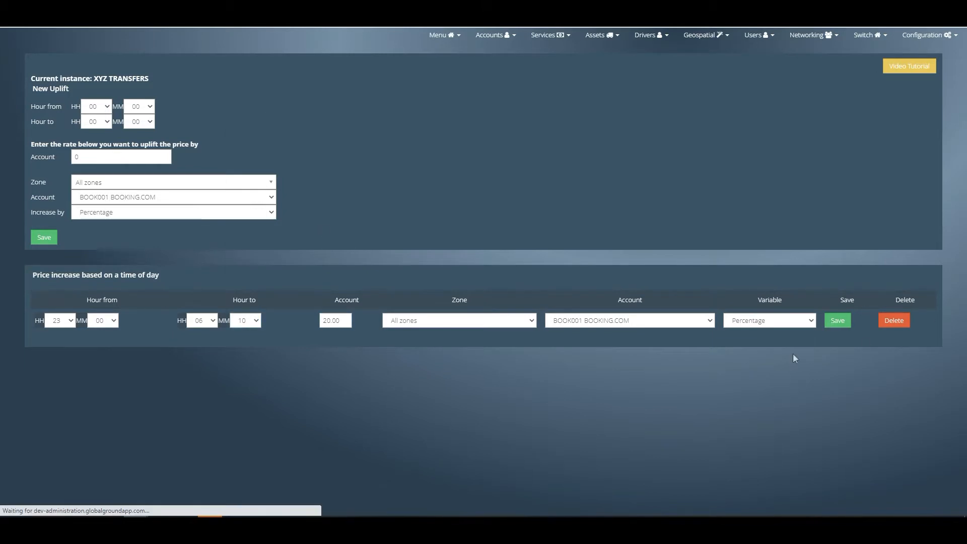
# - Open the settings for increasing prices by date range
pyautogui.click(549, 35)
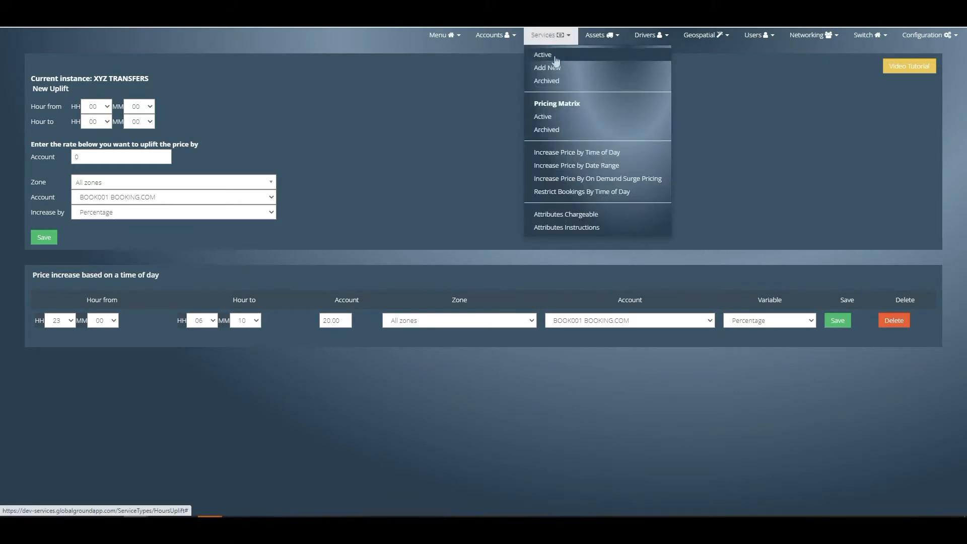
pyautogui.click(553, 167)
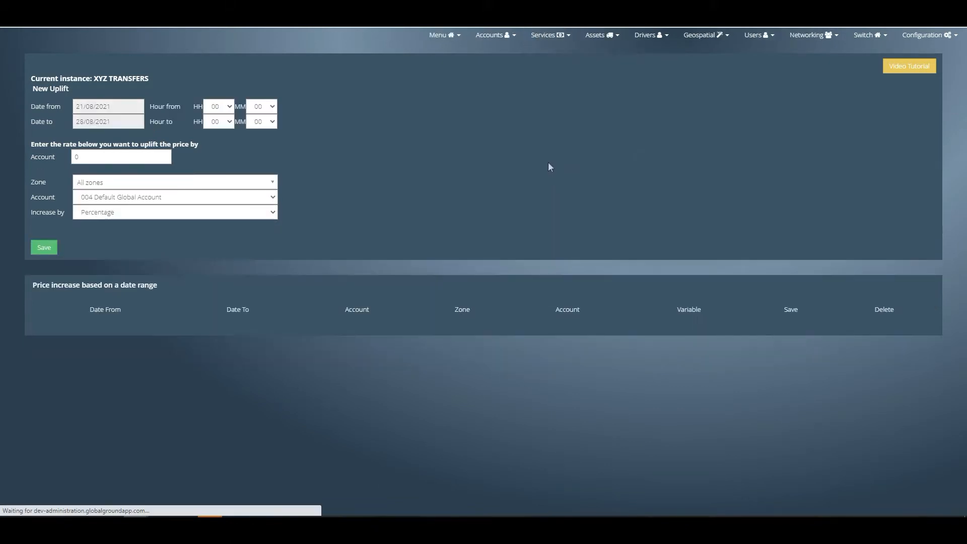
pyautogui.moveTo(32, 106); pyautogui.dragTo(360, 110)
pyautogui.click(361, 109)
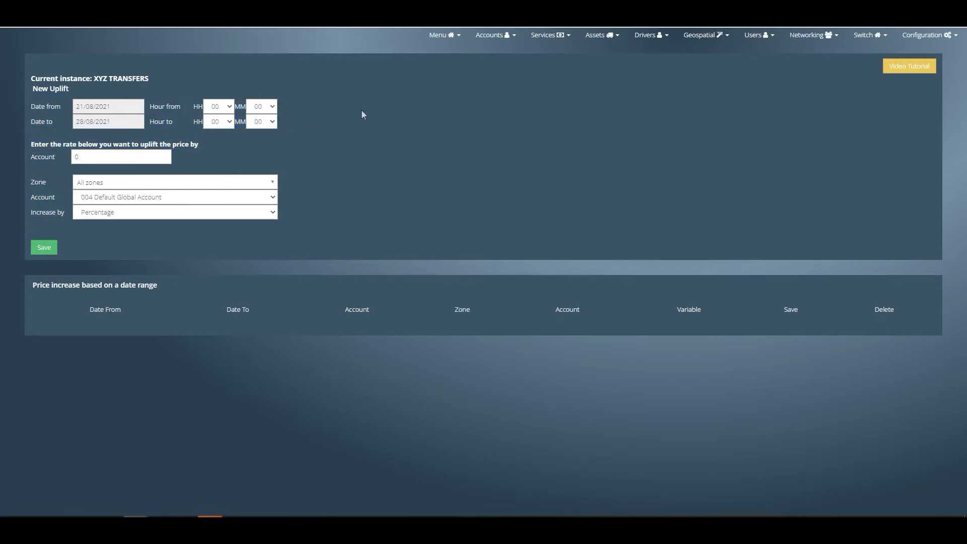
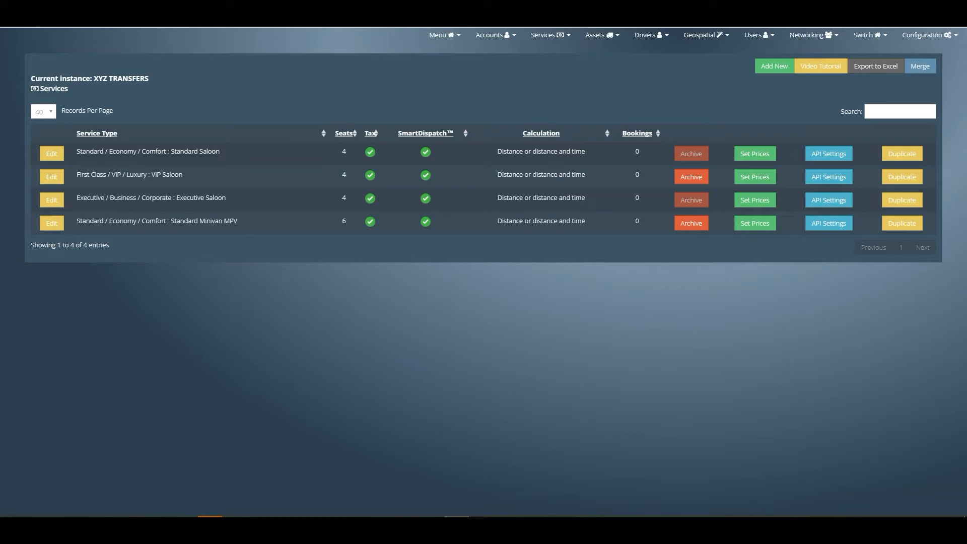
# - Open the on-demand surge pricing settings and enter an uplift rate of 20 for the hours 00:00 to 06:00
pyautogui.click(559, 37)
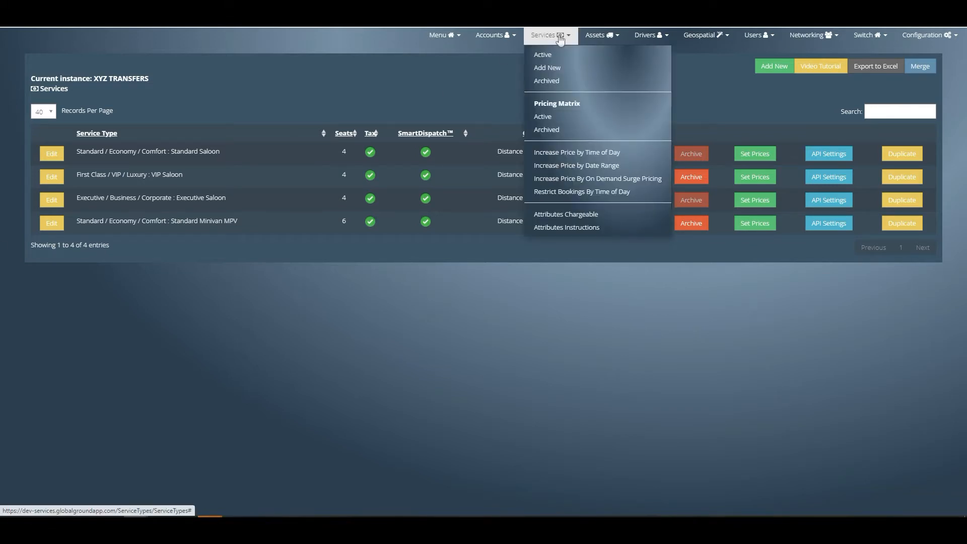
pyautogui.click(569, 179)
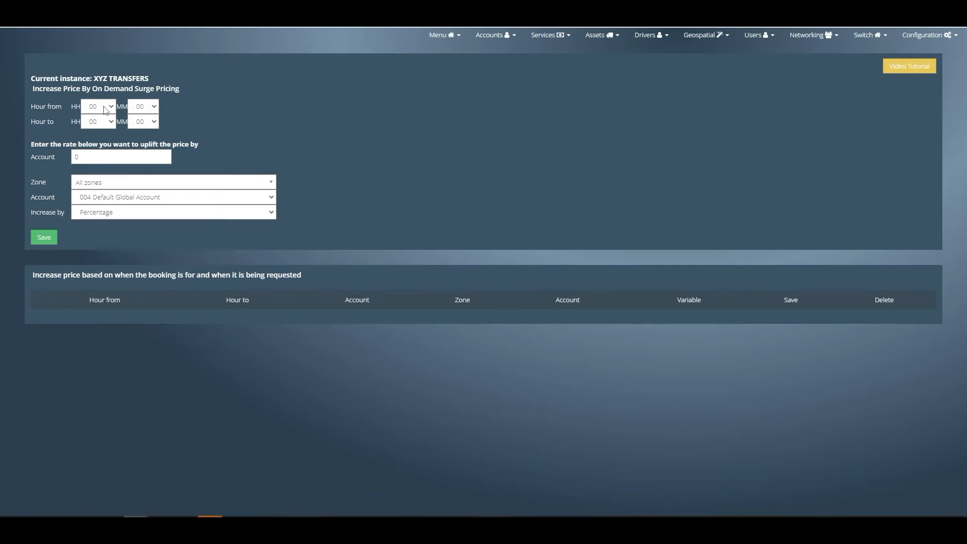
pyautogui.doubleClick(40, 108)
pyautogui.doubleClick(40, 121)
pyautogui.click(96, 123)
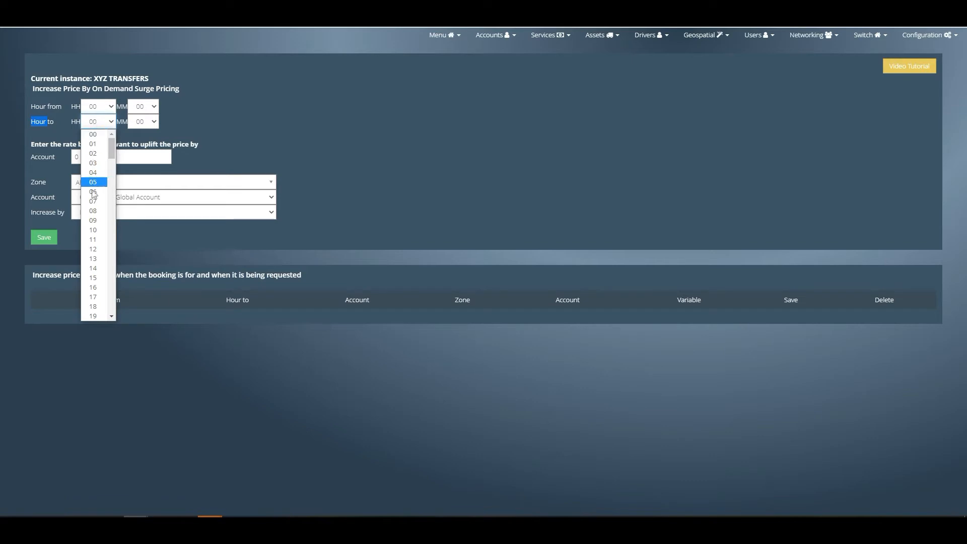
pyautogui.click(92, 193)
pyautogui.doubleClick(92, 156)
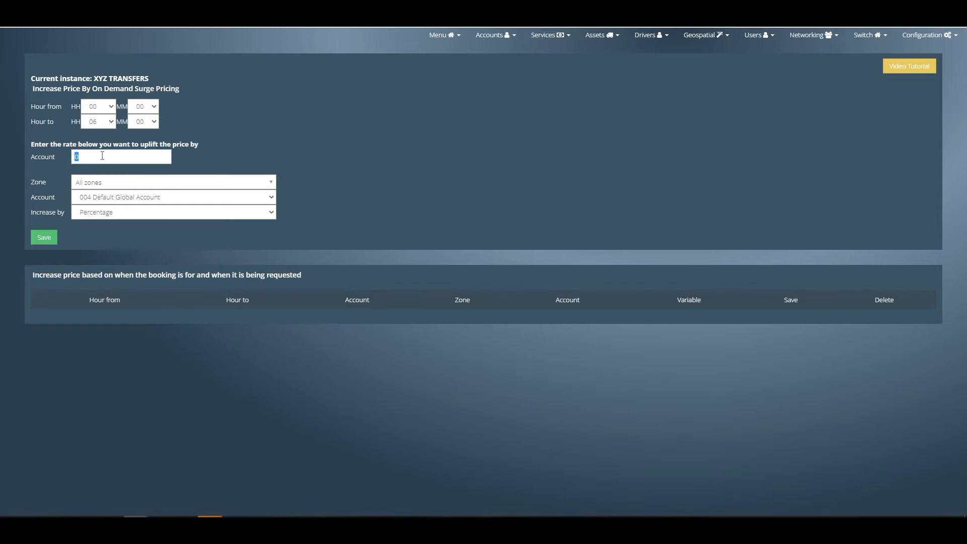
pyautogui.write('20')
# - Keep the surge increase on all zones, assign it to the BOOKING.COM account as a percentage, and save it
pyautogui.click(121, 185)
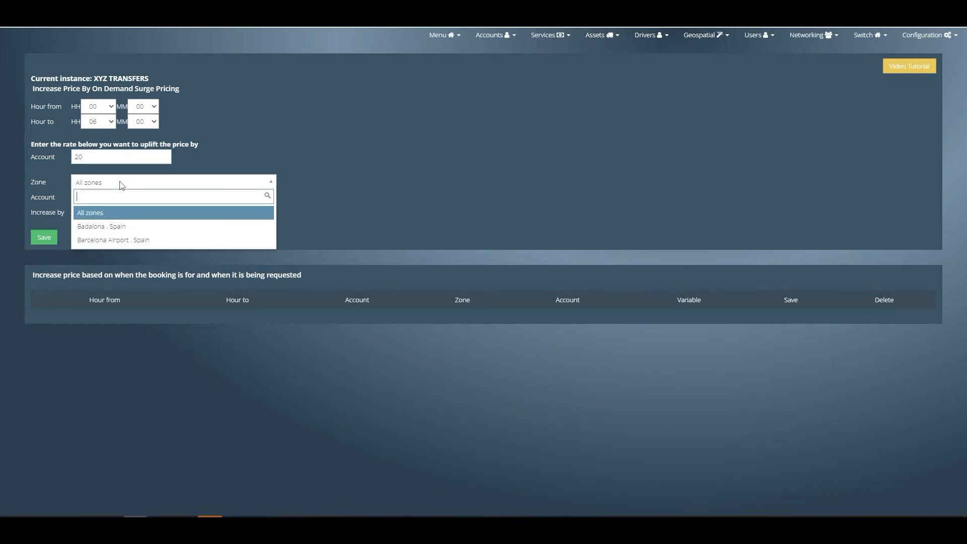
pyautogui.click(121, 185)
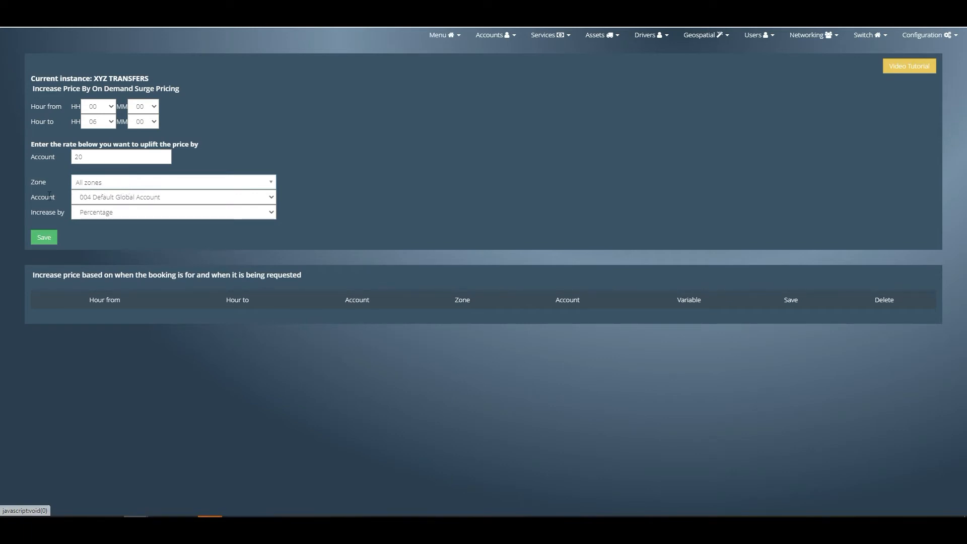
pyautogui.click(96, 198)
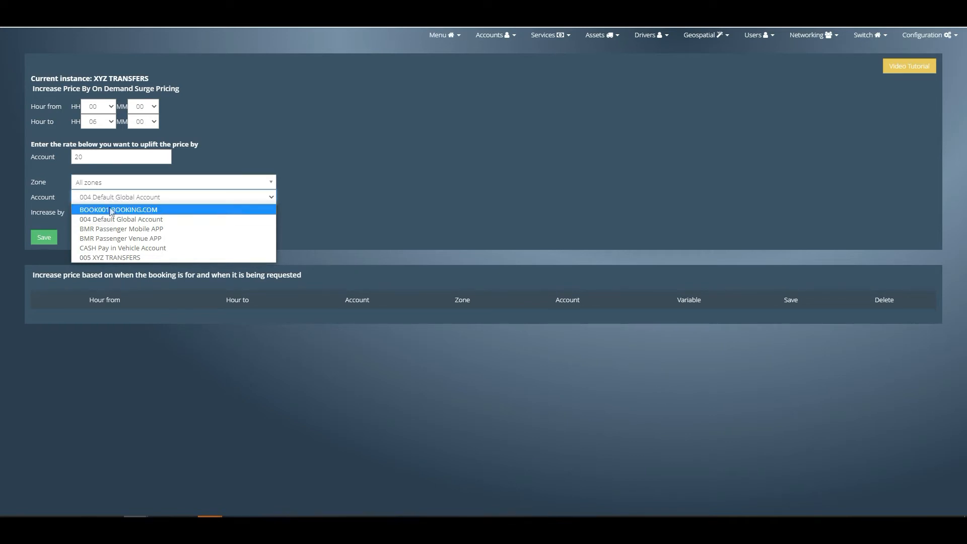
pyautogui.click(156, 210)
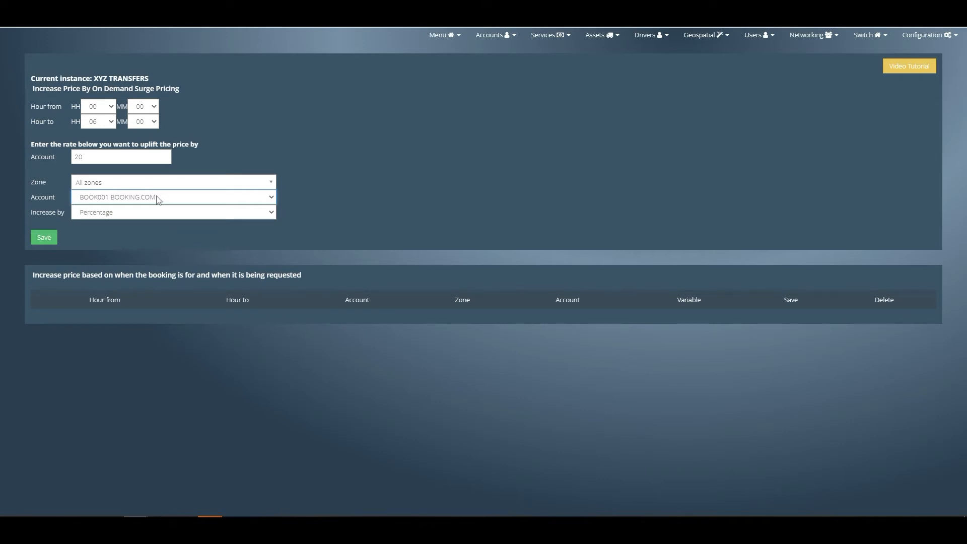
pyautogui.click(150, 213)
pyautogui.click(152, 215)
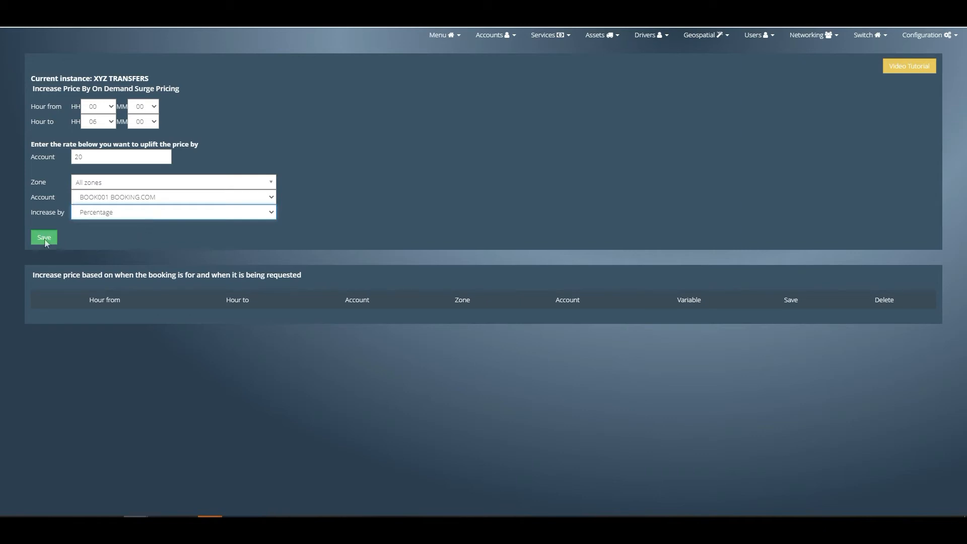
pyautogui.click(42, 241)
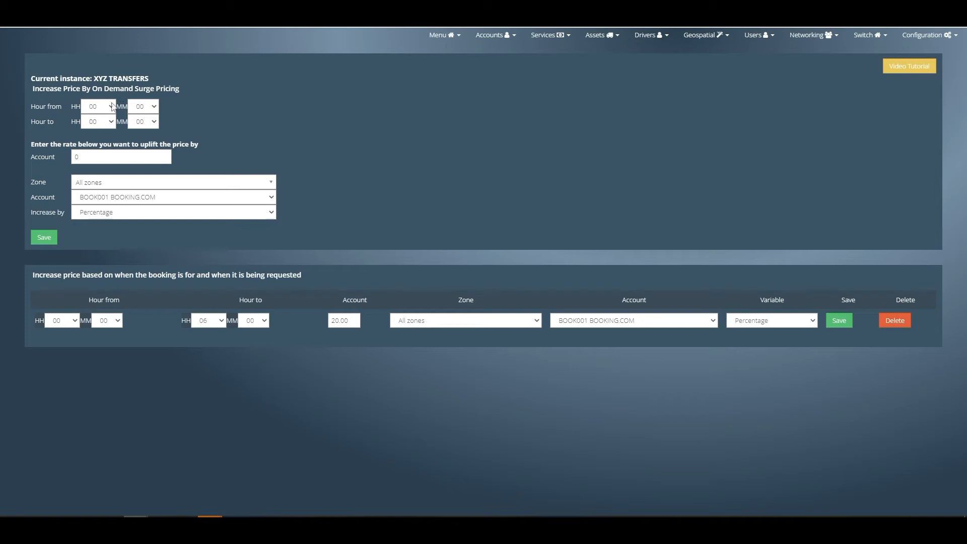
# - Add and save a second surge increase from 06:00 to 12:00 with a rate of 10 for the same account
pyautogui.click(111, 107)
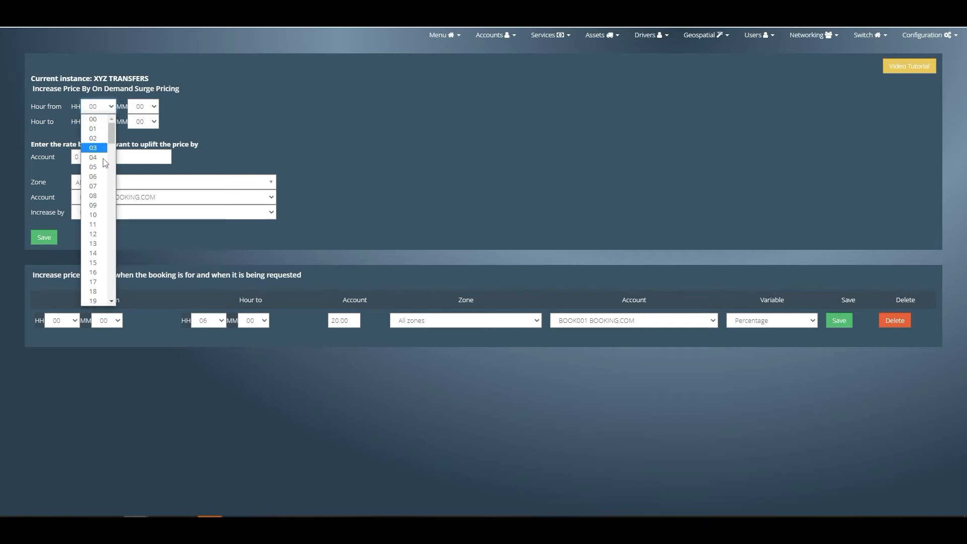
pyautogui.click(103, 176)
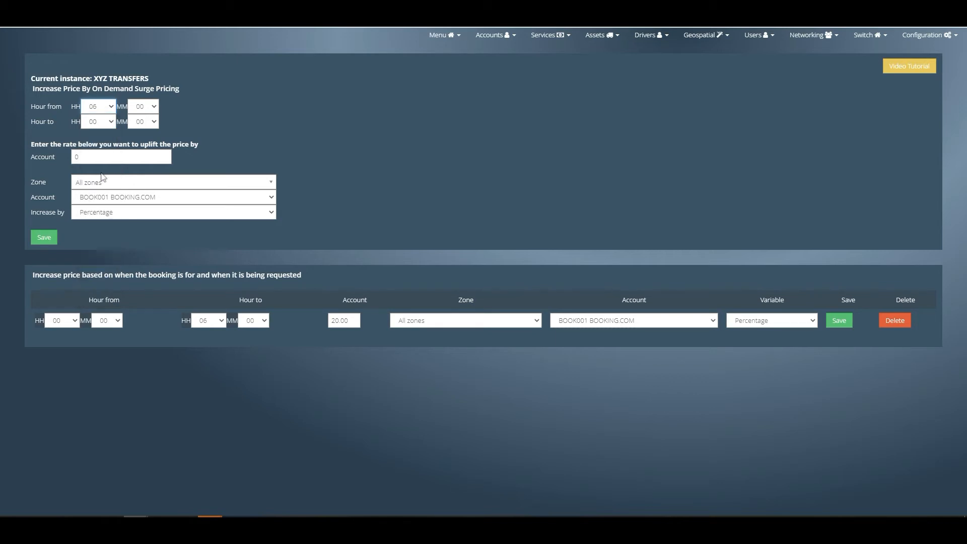
pyautogui.click(110, 123)
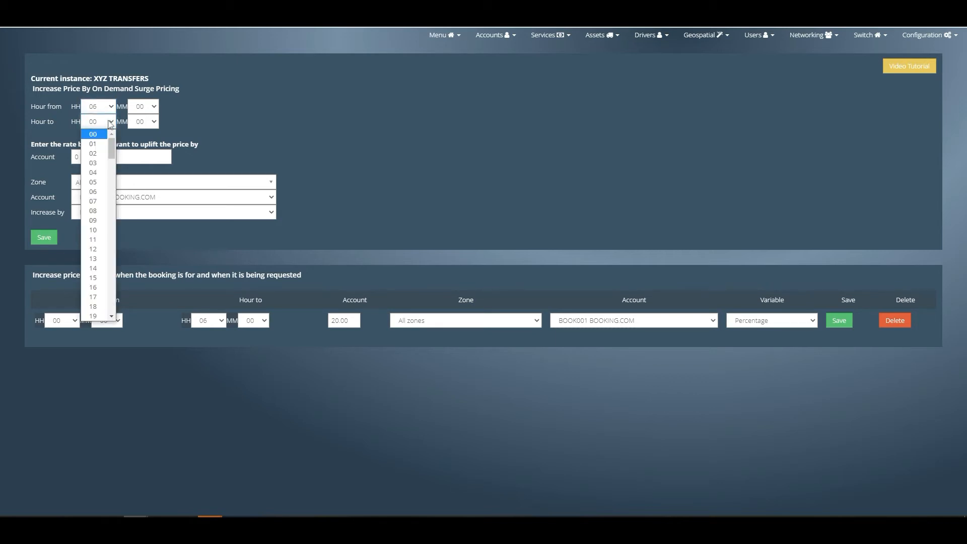
pyautogui.click(94, 248)
pyautogui.doubleClick(94, 158)
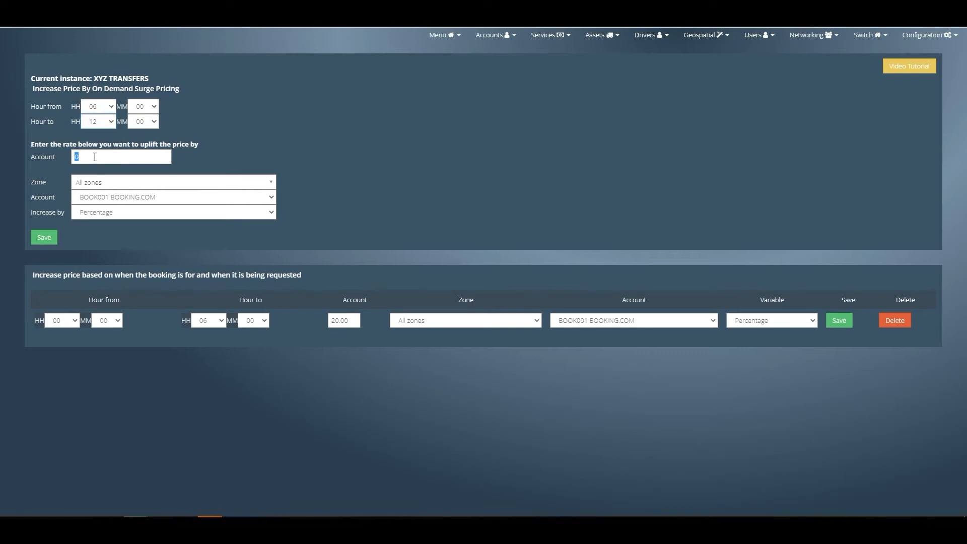
pyautogui.write('10')
pyautogui.click(43, 237)
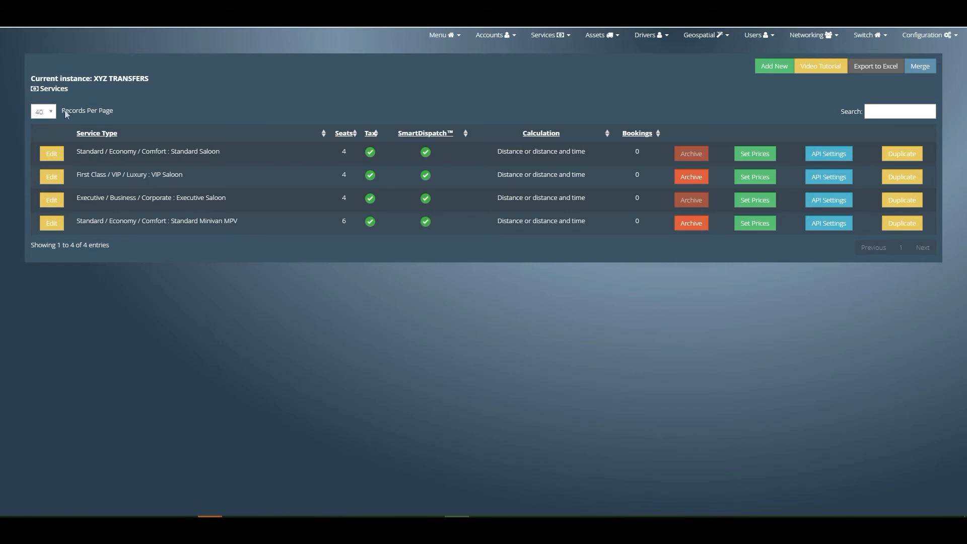
# - Open the time-of-day booking restrictions and set a new restriction's hours from 20:00 to 07:00
pyautogui.click(554, 38)
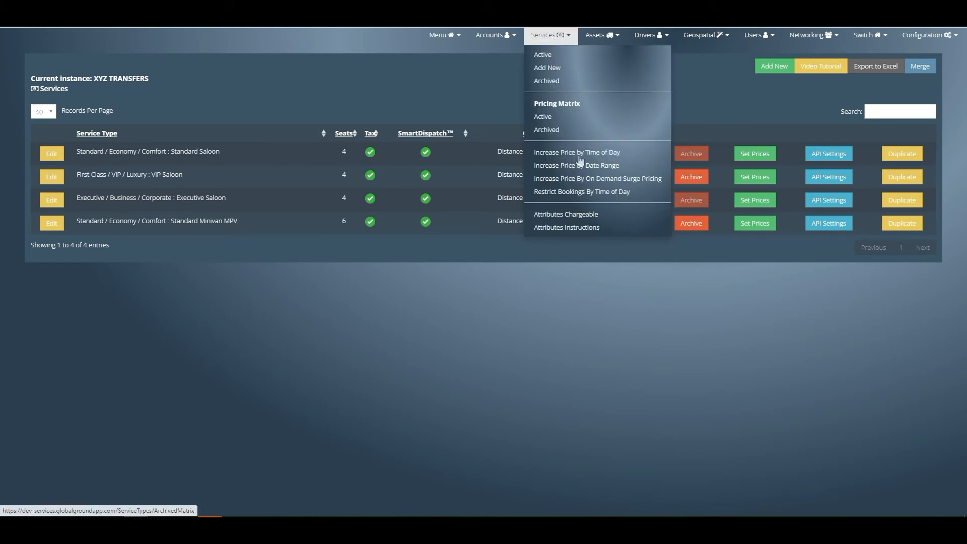
pyautogui.click(564, 194)
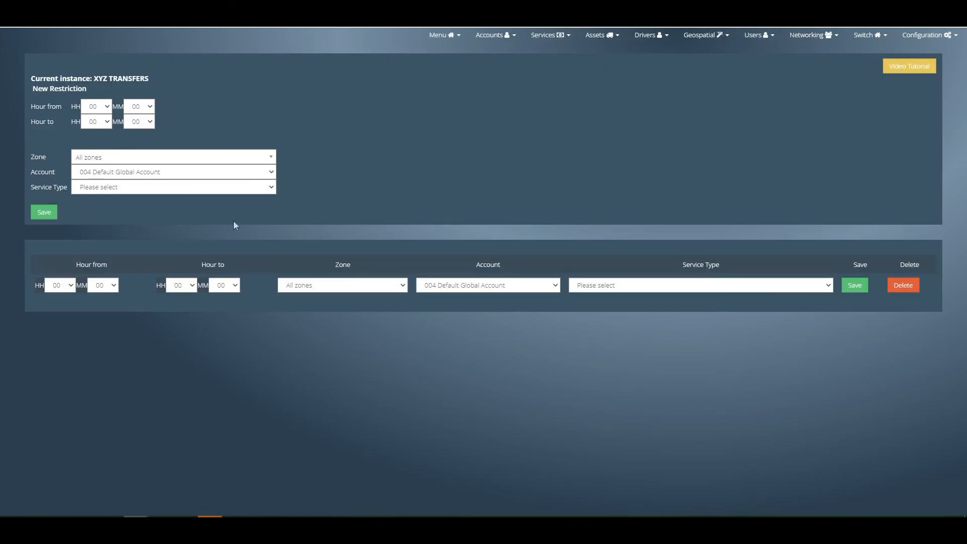
pyautogui.doubleClick(41, 156)
pyautogui.doubleClick(38, 173)
pyautogui.tripleClick(37, 187)
pyautogui.click(31, 189)
pyautogui.click(98, 108)
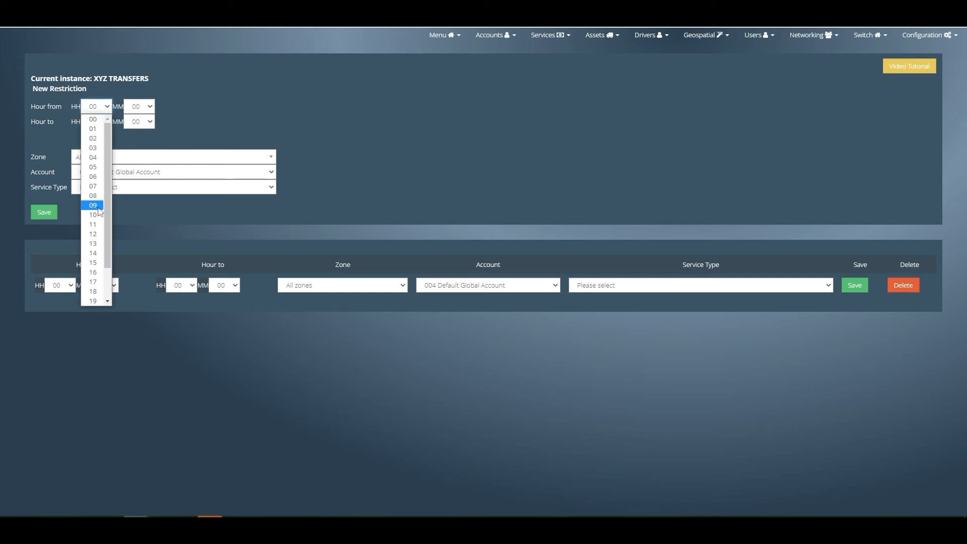
pyautogui.scroll(-2, 93, 237)
pyautogui.click(94, 273)
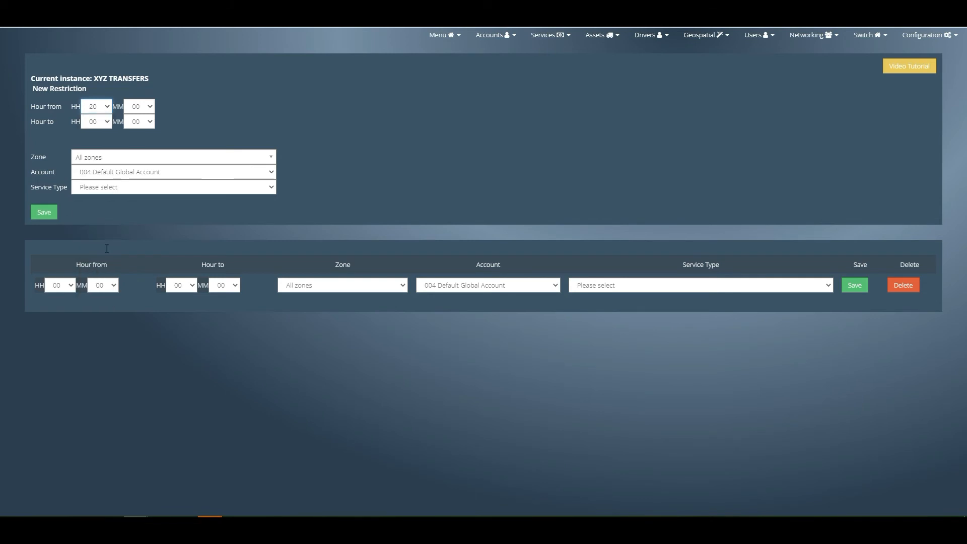
pyautogui.click(107, 123)
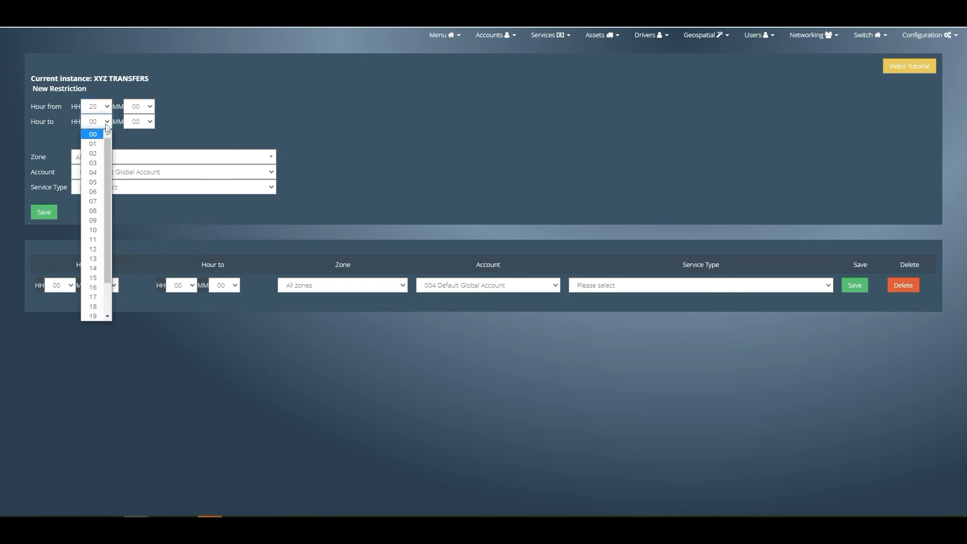
pyautogui.click(97, 202)
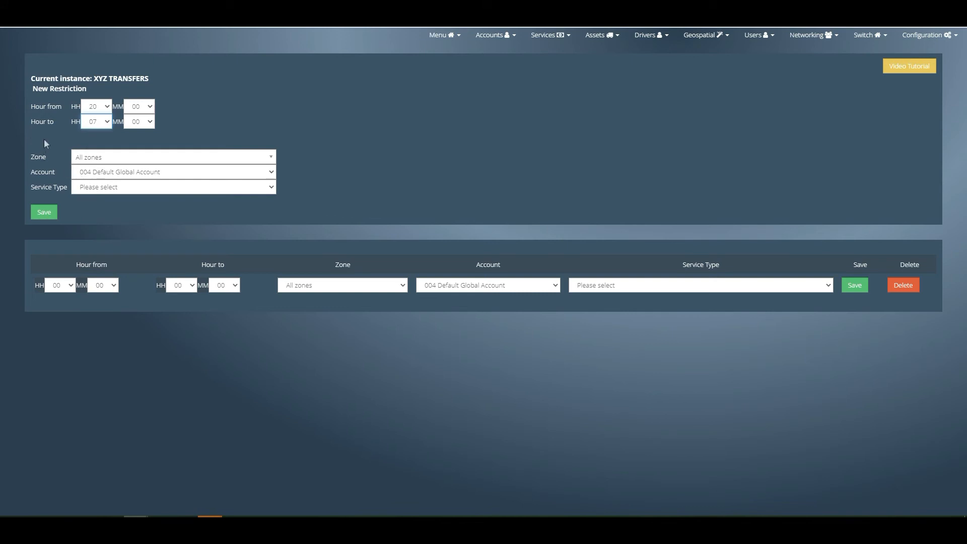
# - Apply the restriction to all zones, the BOOKING.COM account and the Standard / Economy / Comfort Standard Saloon 4 Pax service, and save it
pyautogui.click(119, 158)
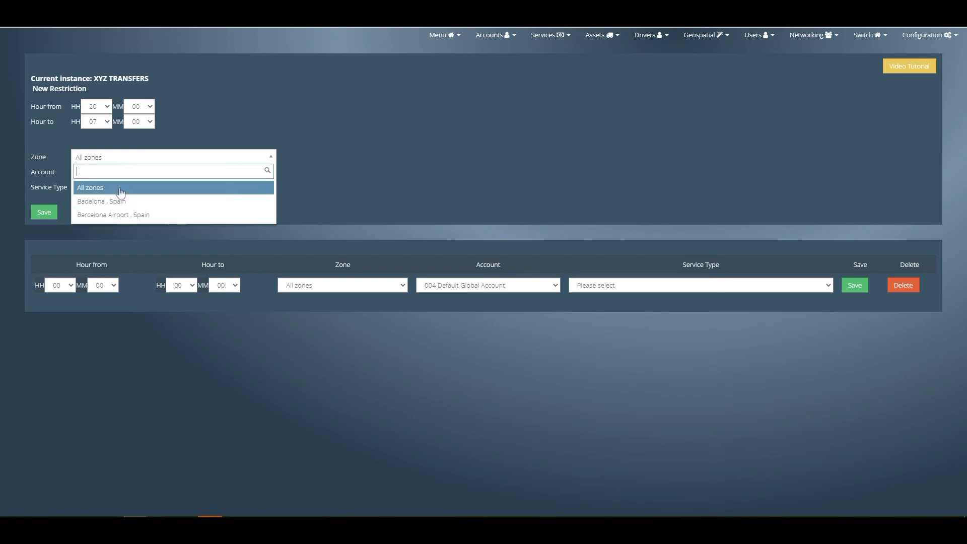
pyautogui.click(120, 191)
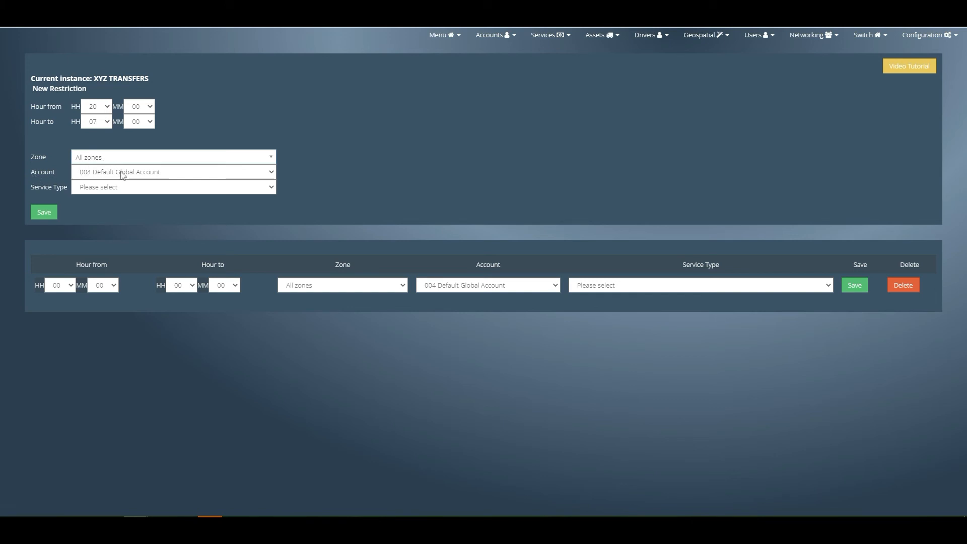
pyautogui.click(122, 175)
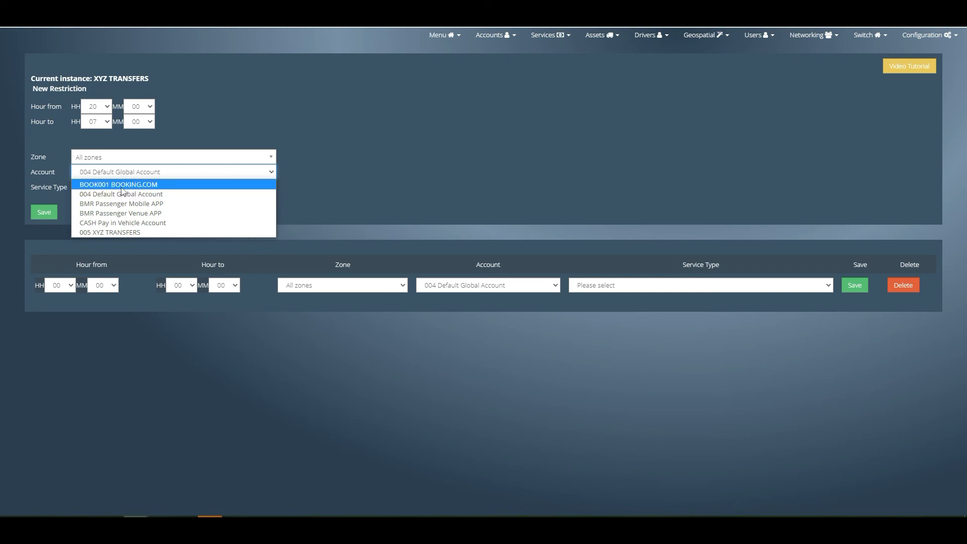
pyautogui.click(122, 185)
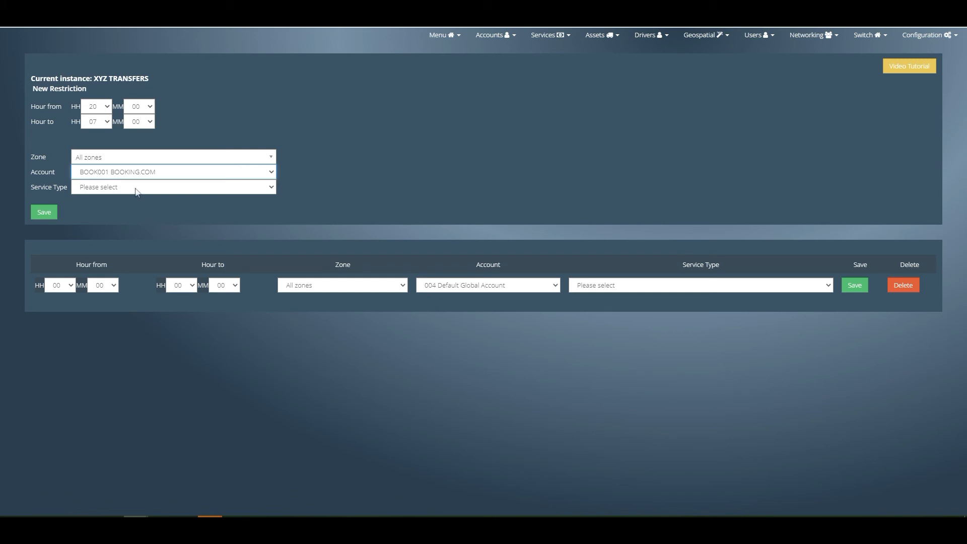
pyautogui.click(137, 189)
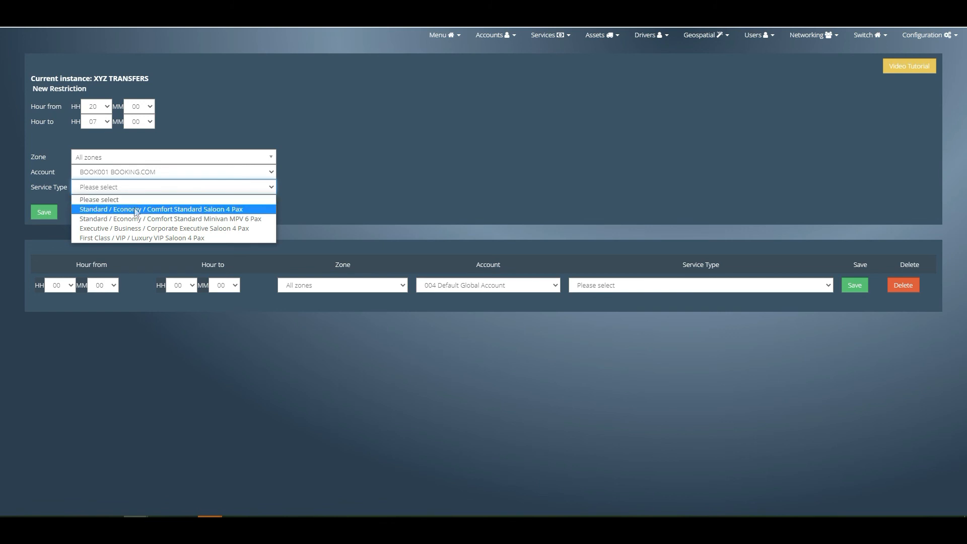
pyautogui.click(136, 210)
pyautogui.click(44, 215)
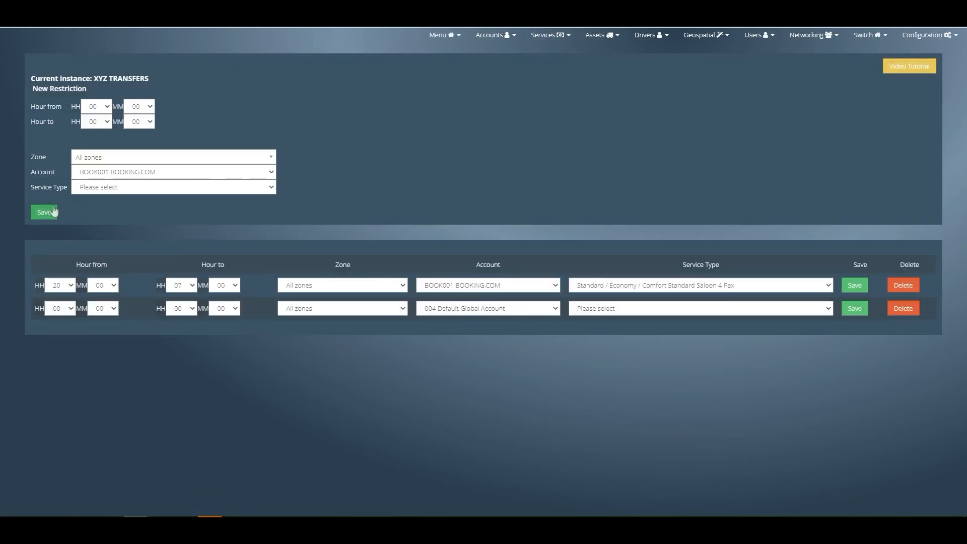
pyautogui.click(588, 286)
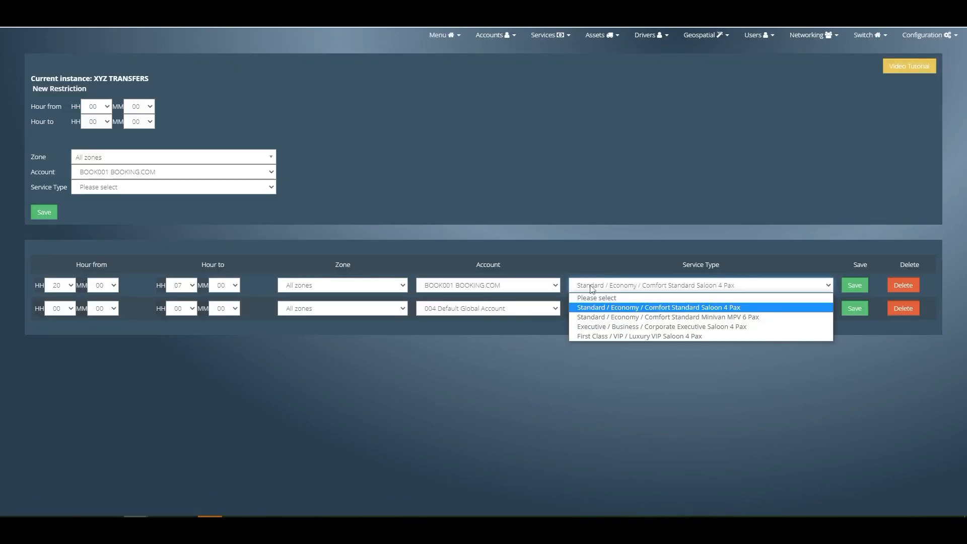
pyautogui.click(590, 287)
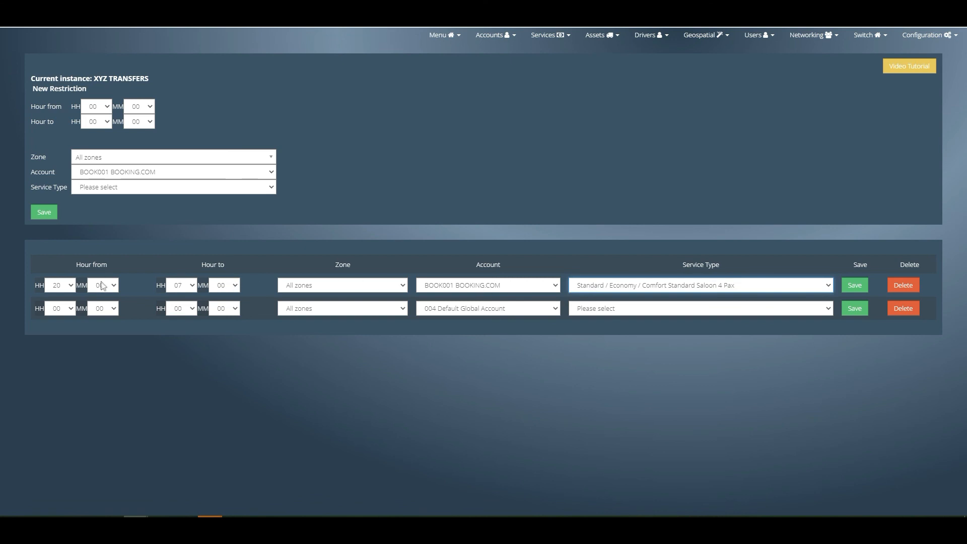